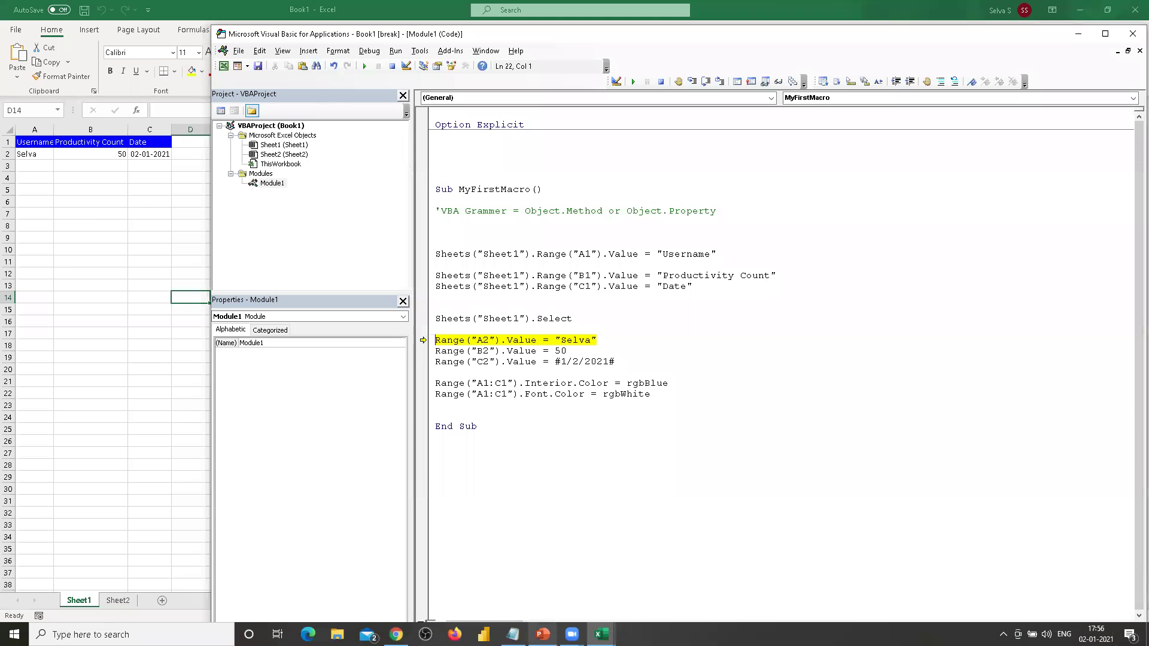
Switch to the PowerPoint presentation, view the Chapter 4 slide on buttons, toolbars and keyboard shortcuts, and return to the macro code
{"action": "left_click", "coordinate": [543, 634]}
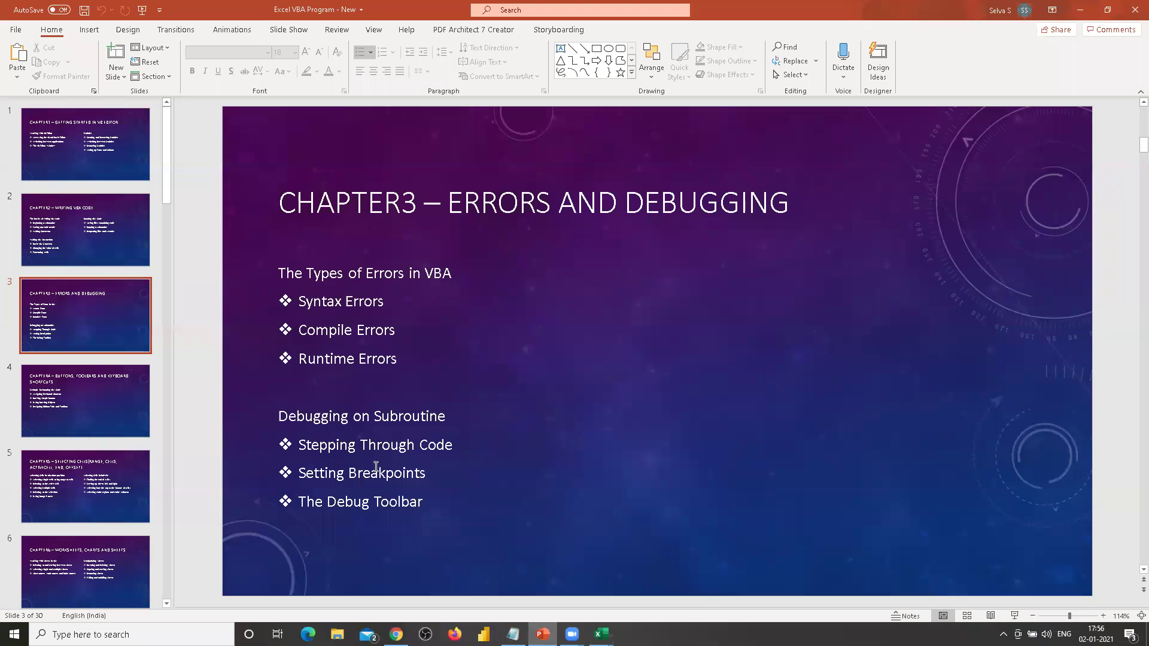
{"action": "left_click", "coordinate": [83, 399]}
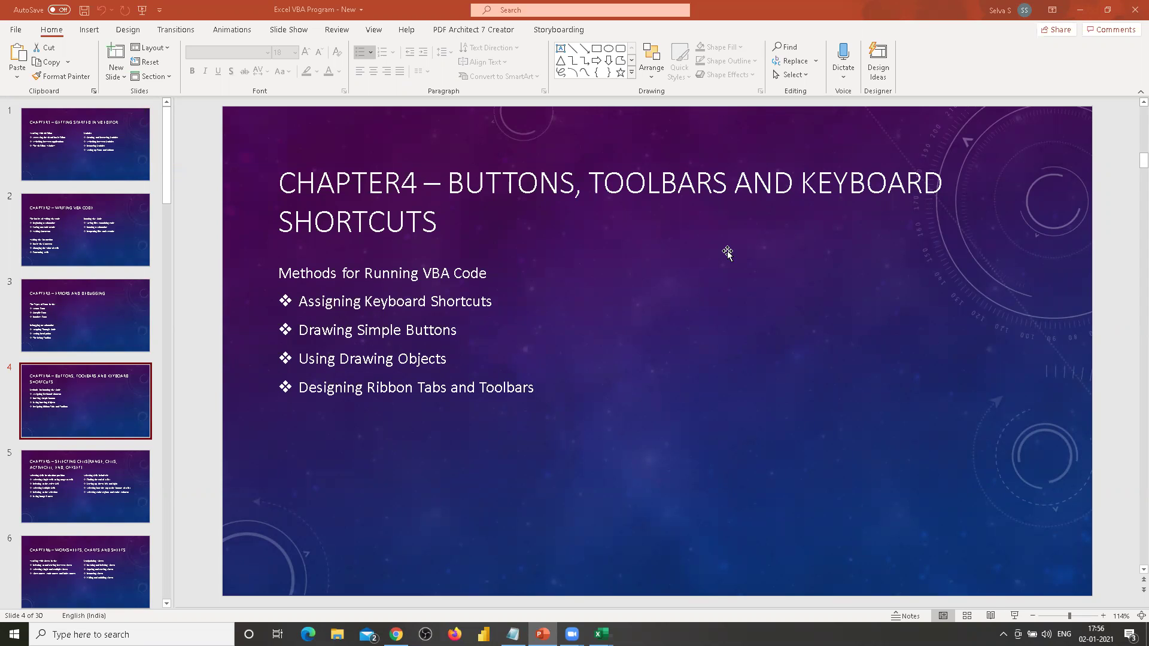
{"action": "left_click", "coordinate": [1080, 12]}
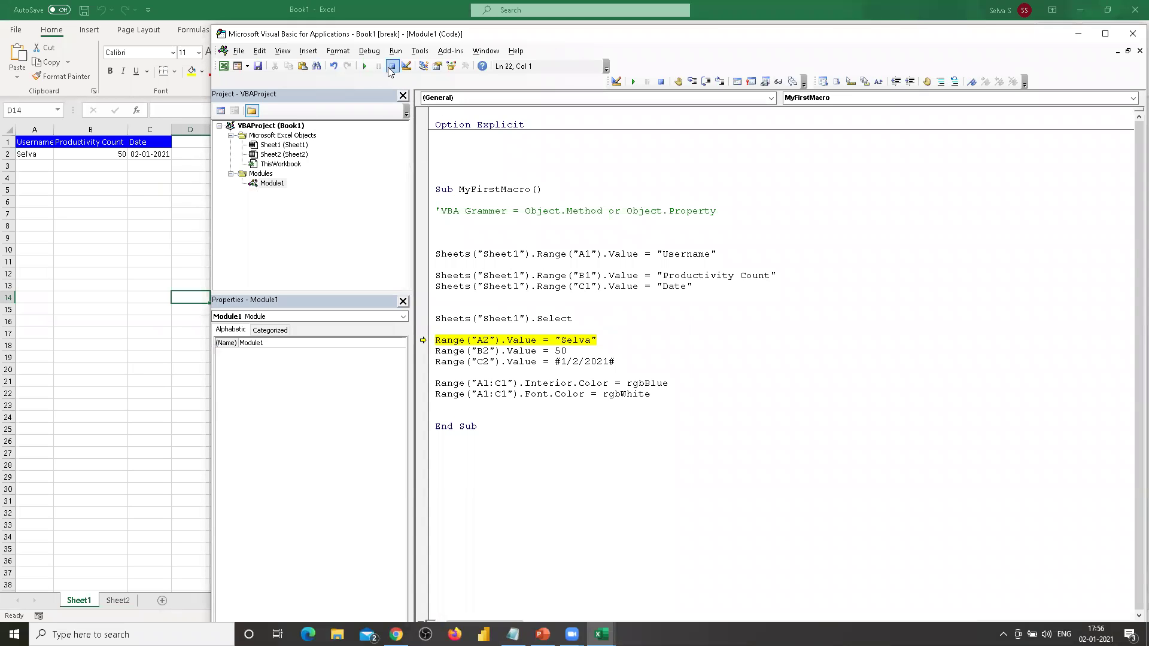
End the paused macro run and clear all contents and formatting from A1:C2 on Sheet1
{"action": "key", "text": "F5"}
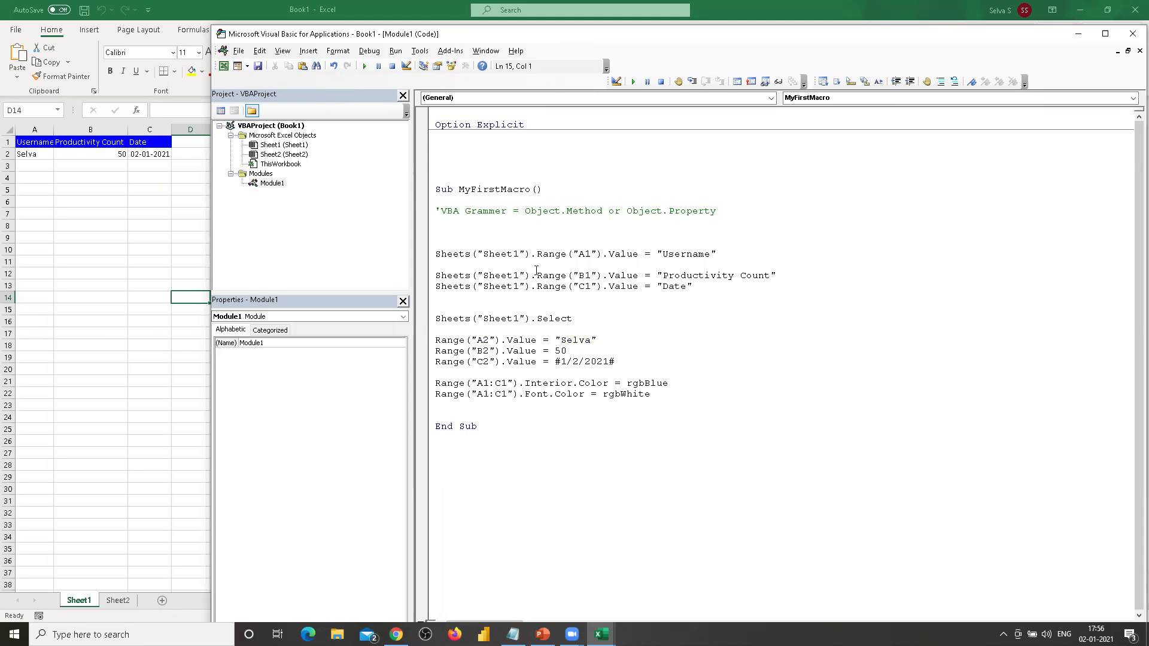
{"action": "key", "text": "alt+F11"}
{"action": "left_click_drag", "start_coordinate": [21, 141], "coordinate": [170, 154]}
{"action": "left_click", "coordinate": [951, 75]}
{"action": "left_click", "coordinate": [960, 106]}
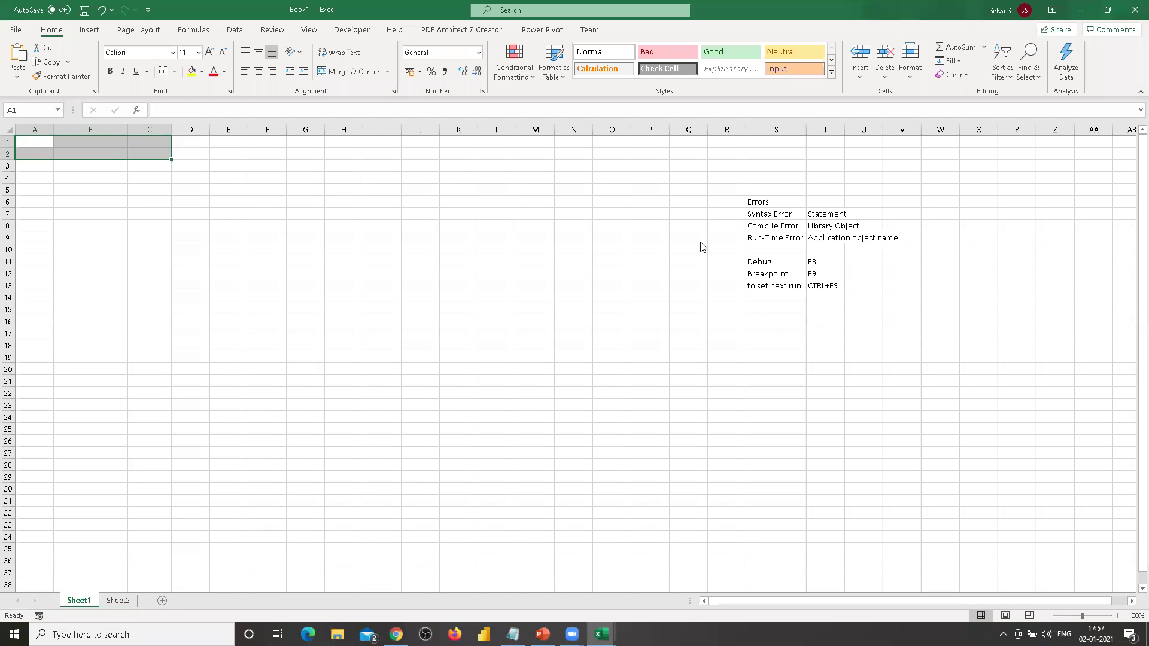
Run MyFirstMacro from the Visual Basic editor and return to the worksheet
{"action": "key", "text": "alt+F11"}
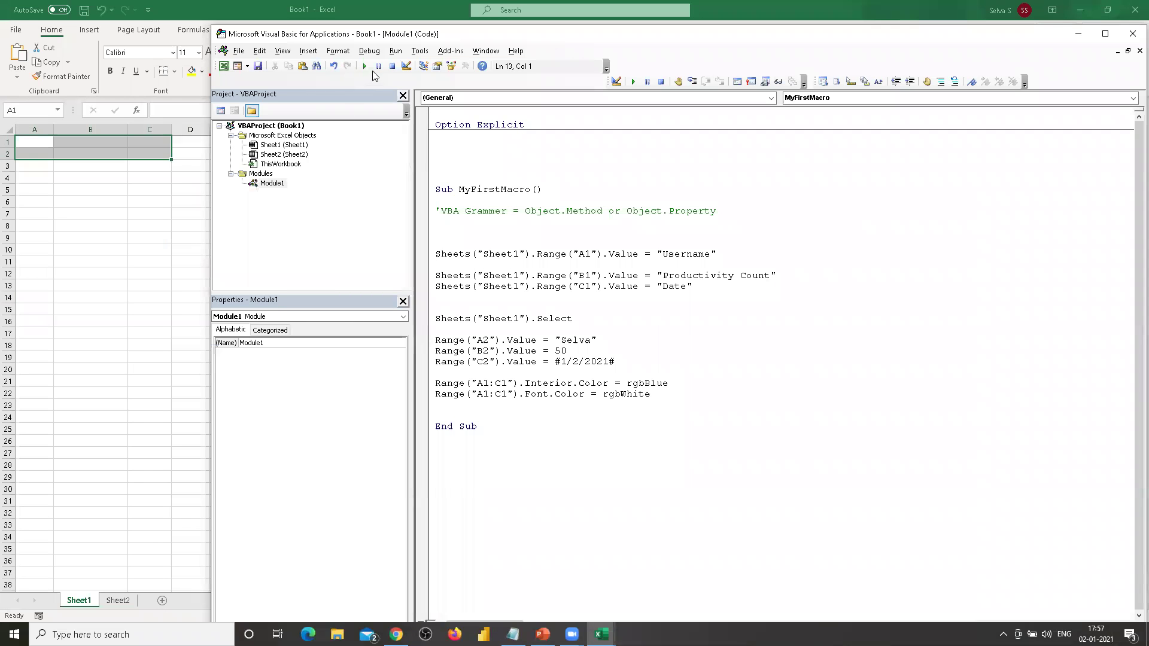
{"action": "left_click", "coordinate": [364, 66]}
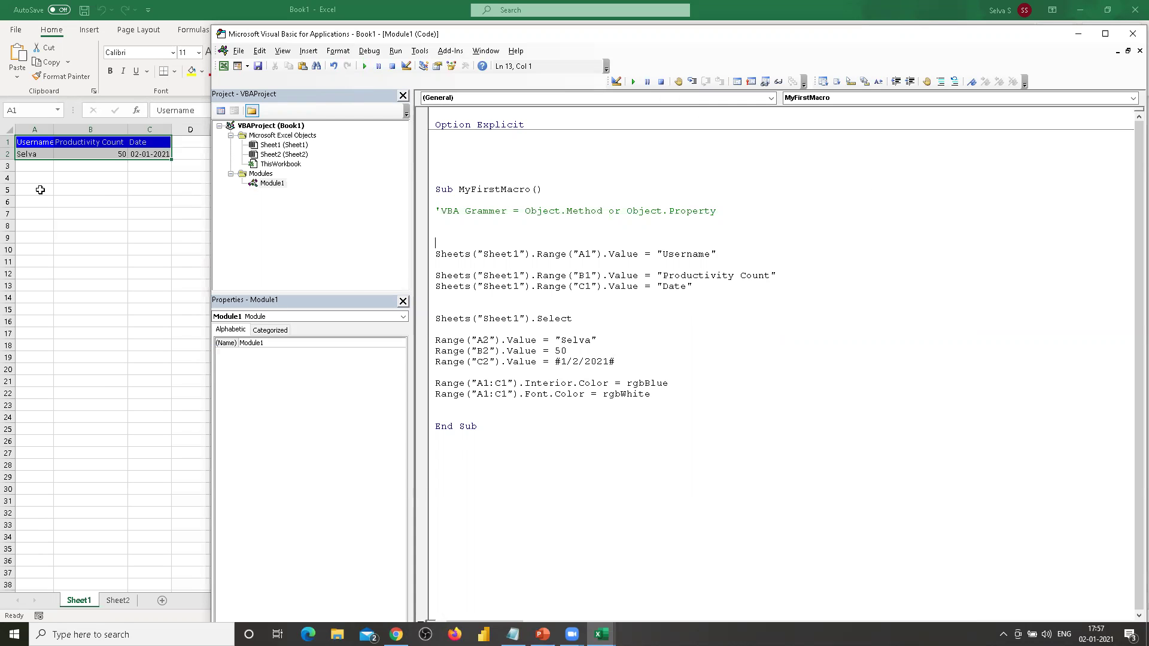
{"action": "left_click", "coordinate": [18, 141]}
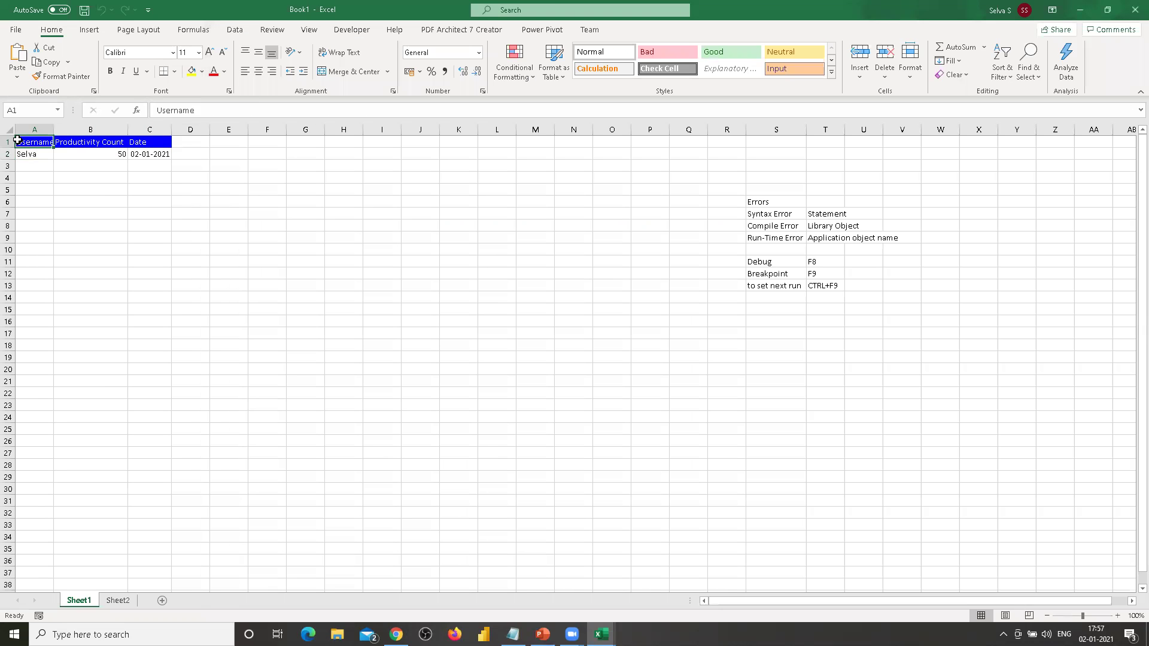
Clear all contents and formatting from cells A1:C2 on Sheet1
{"action": "left_click_drag", "start_coordinate": [17, 141], "coordinate": [158, 154]}
{"action": "left_click", "coordinate": [965, 75]}
{"action": "left_click", "coordinate": [948, 94]}
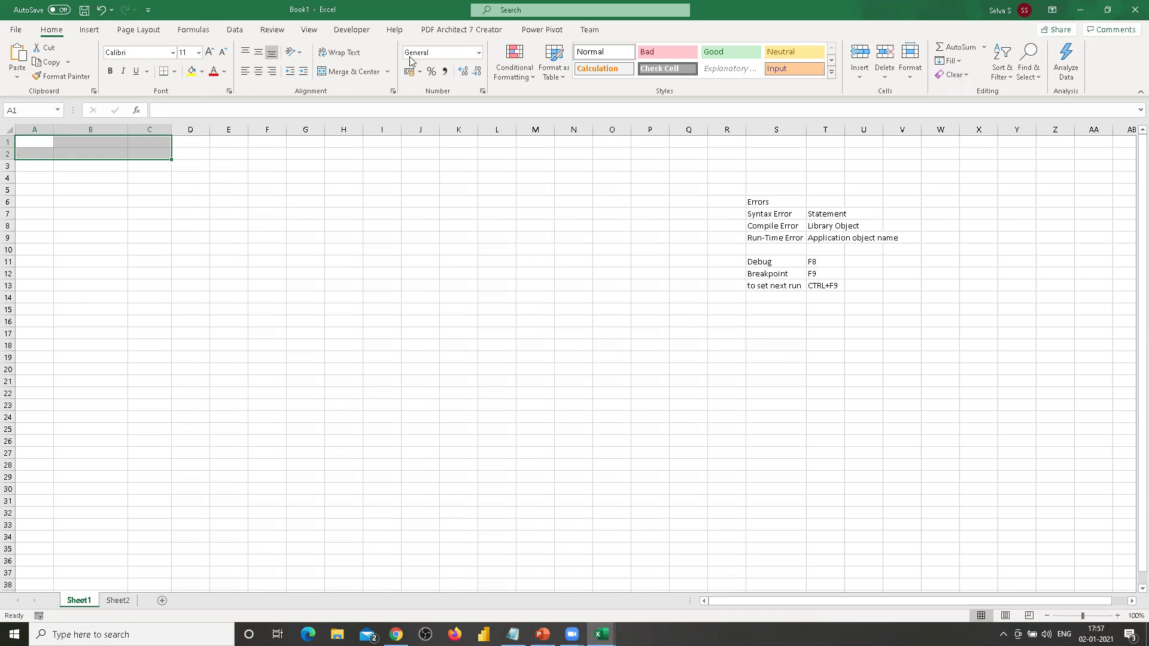
Run MyFirstMacro from the workbook's list of macros
{"action": "left_click", "coordinate": [319, 35]}
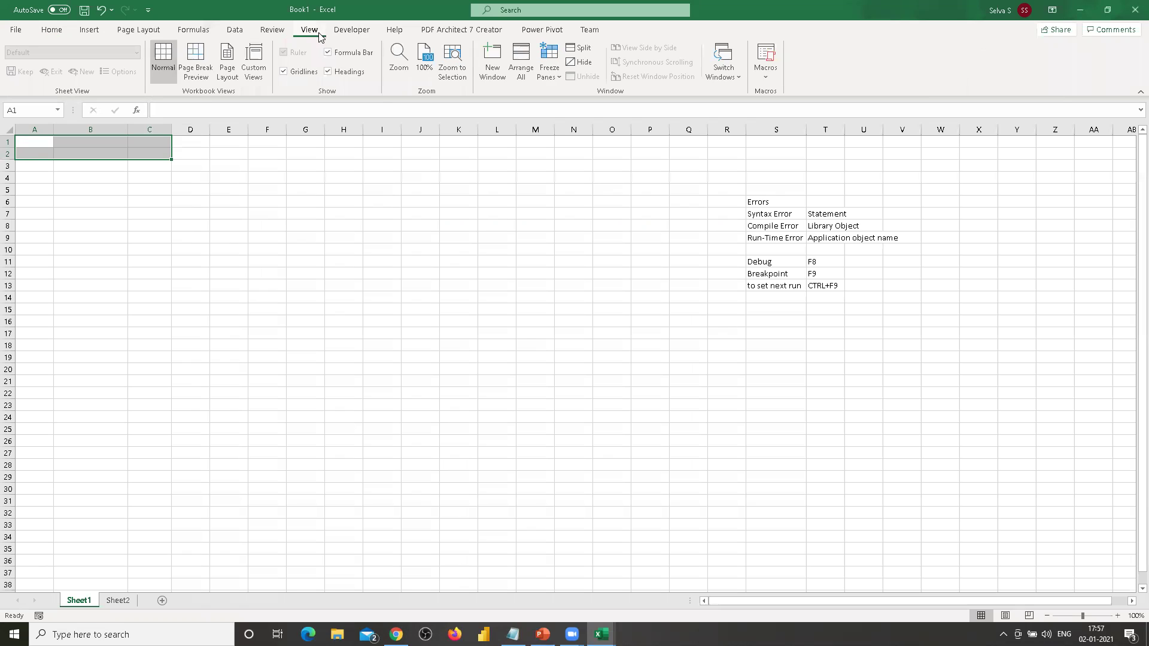
{"action": "left_click", "coordinate": [765, 57]}
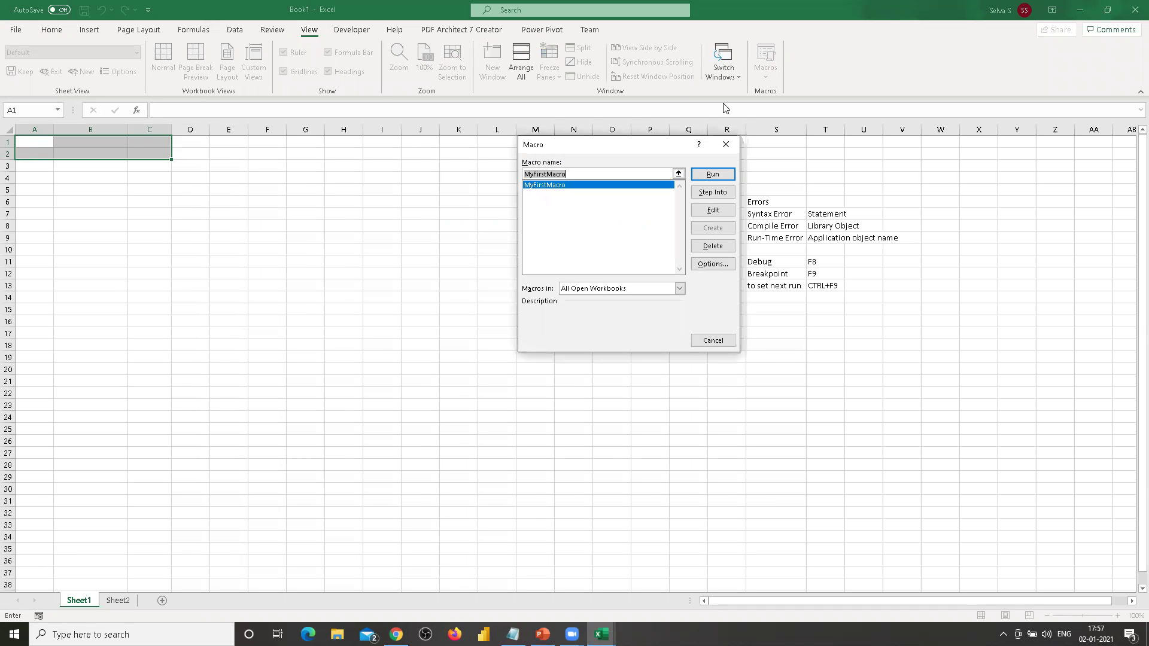
{"action": "left_click", "coordinate": [544, 185]}
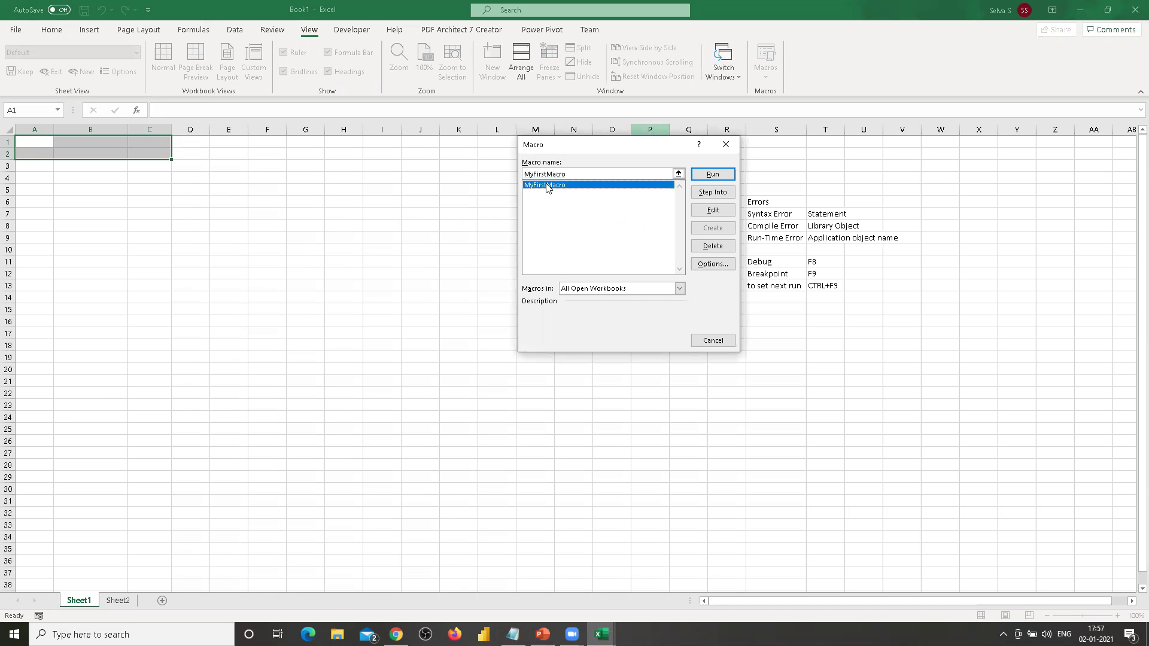
{"action": "left_click", "coordinate": [712, 174]}
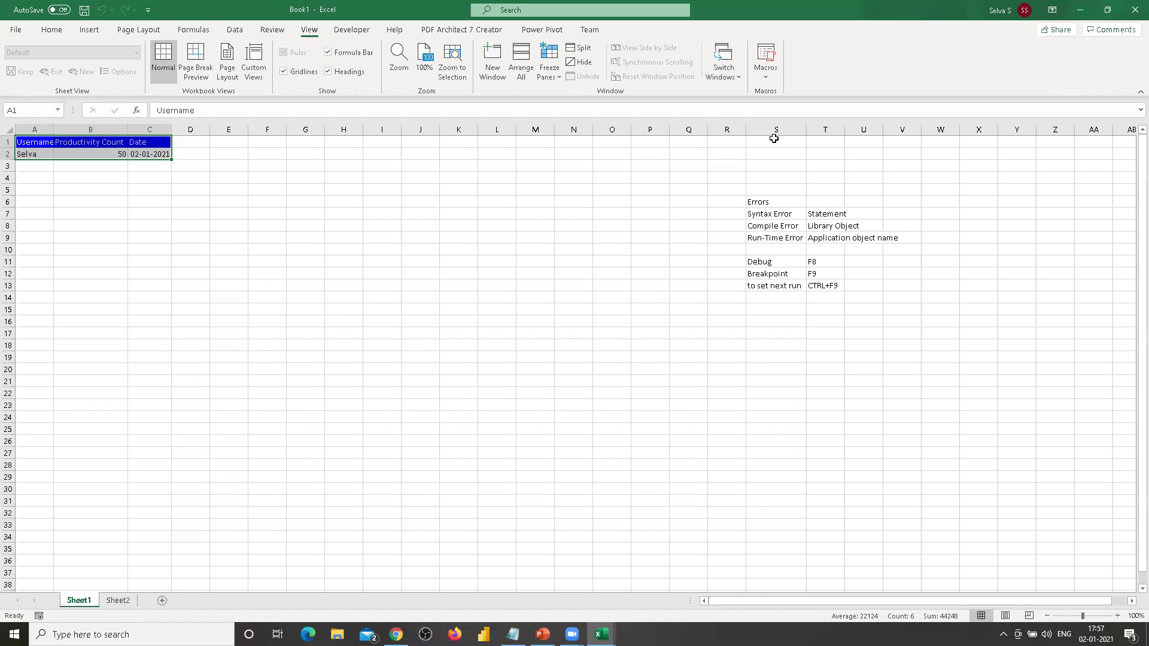
Clear the macro's contents and formatting from A1:C2 again
{"action": "left_click", "coordinate": [51, 30]}
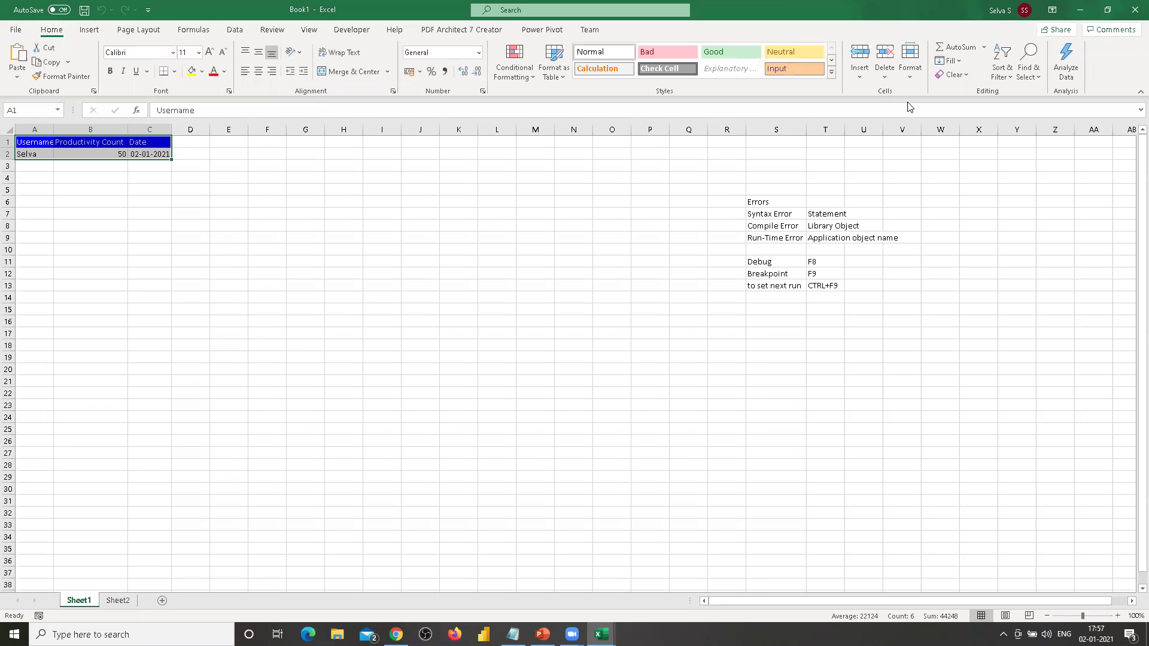
{"action": "left_click", "coordinate": [955, 75]}
{"action": "left_click", "coordinate": [963, 91]}
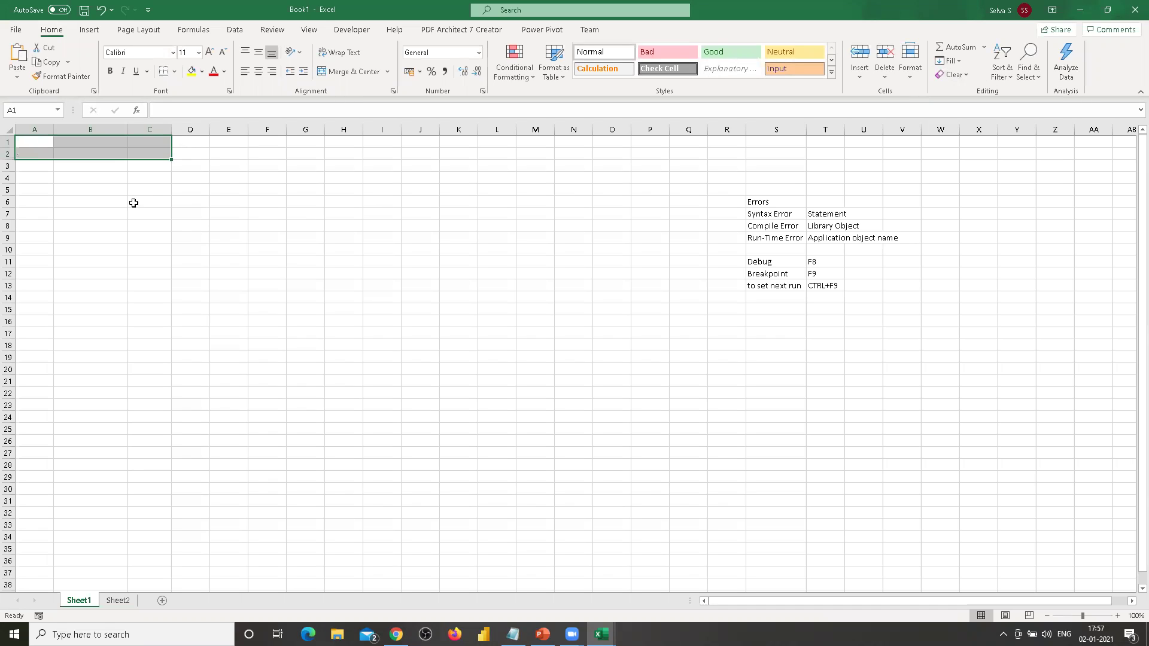
{"action": "left_click", "coordinate": [117, 151]}
{"action": "left_click", "coordinate": [139, 189]}
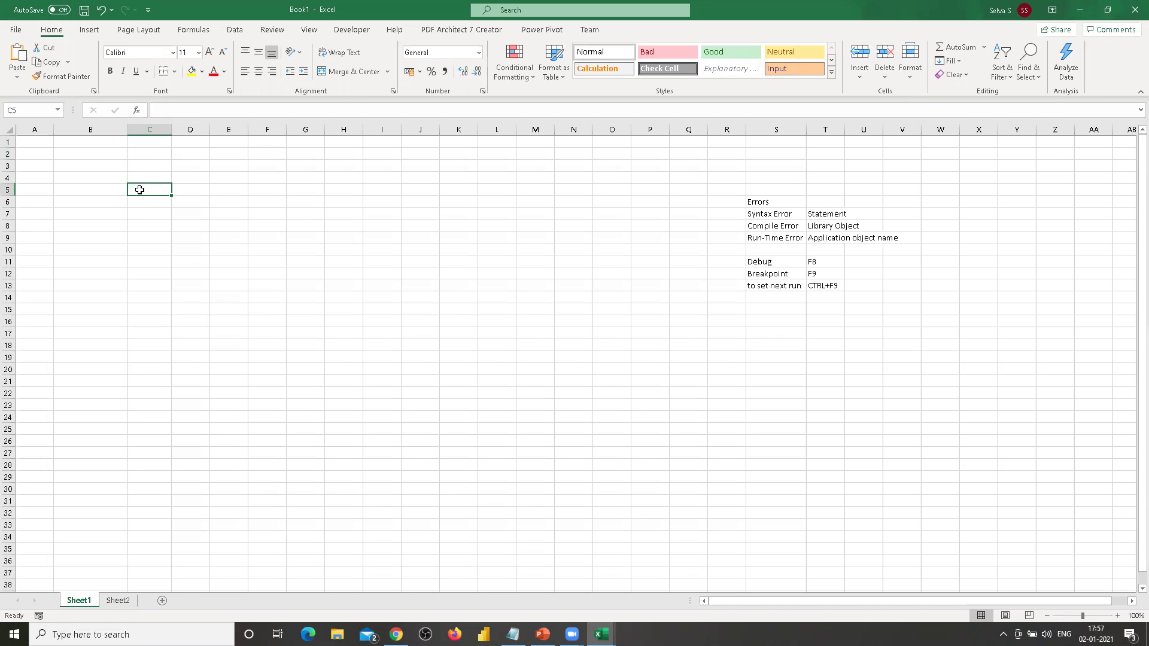
{"action": "left_click", "coordinate": [232, 30]}
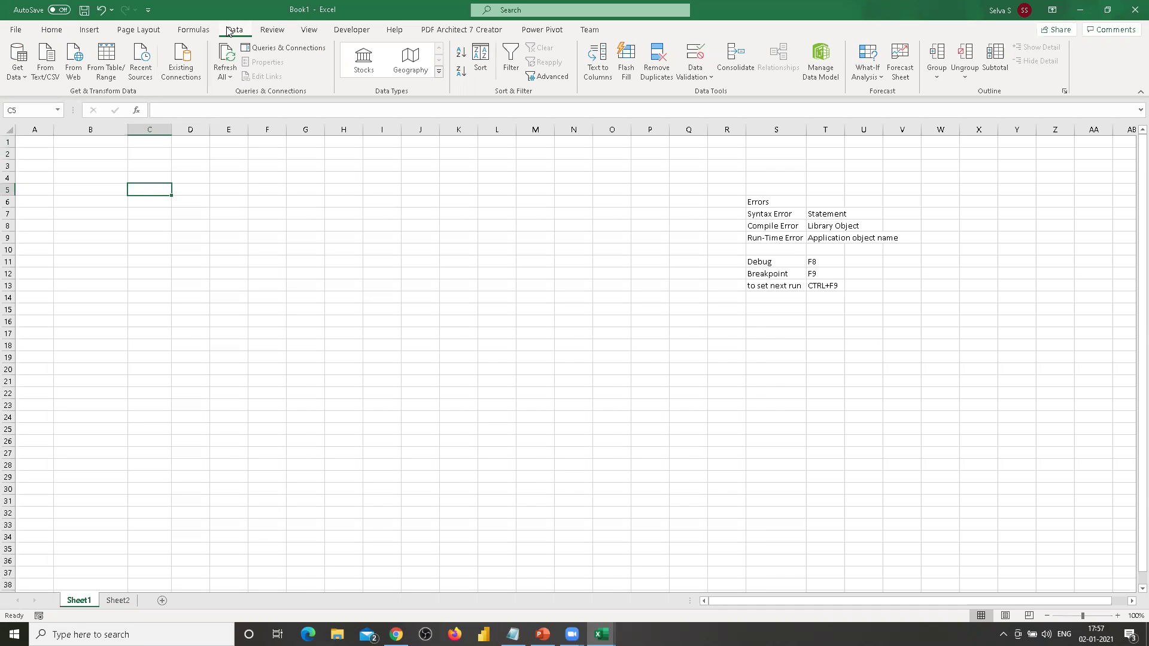
{"action": "left_click", "coordinate": [360, 33]}
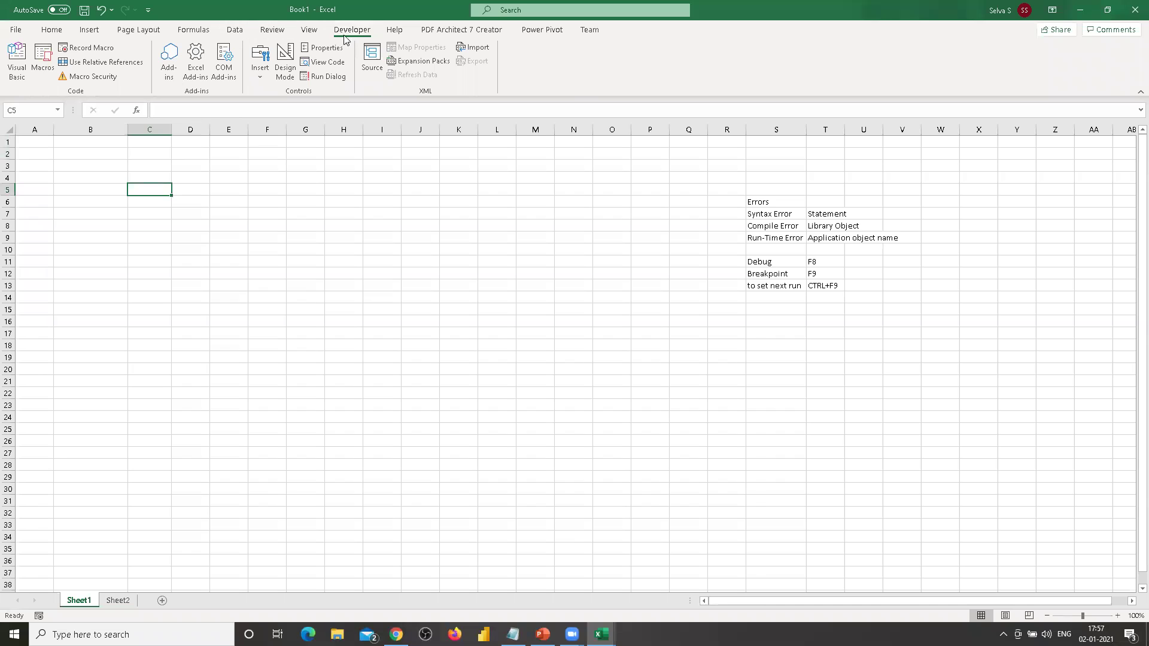
{"action": "left_click", "coordinate": [311, 31]}
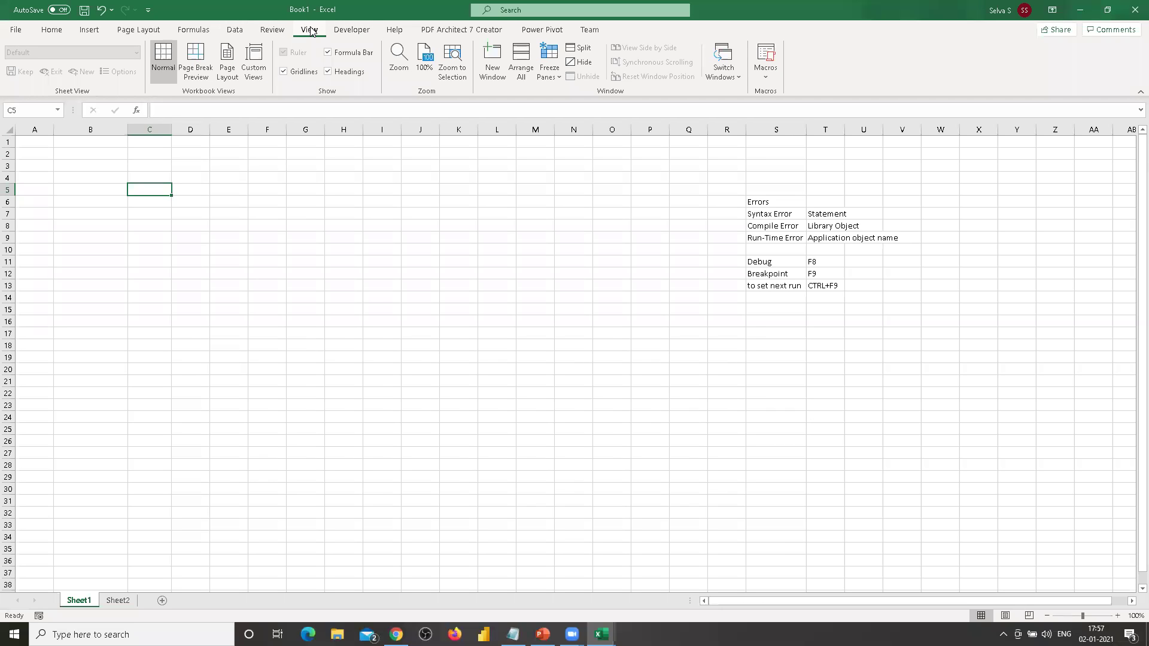
{"action": "left_click", "coordinate": [231, 32]}
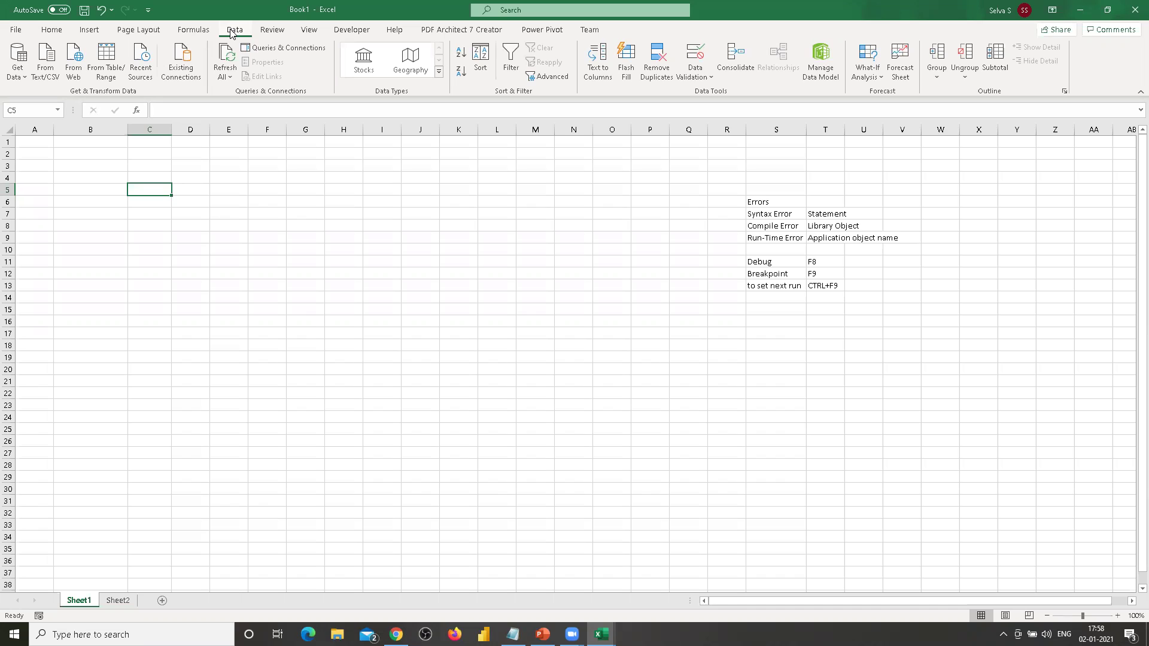
Draw a rectangle shape about 6.24 cm wide and 1.85 cm high over columns J to M, around rows 6 to 9
{"action": "left_click", "coordinate": [89, 30]}
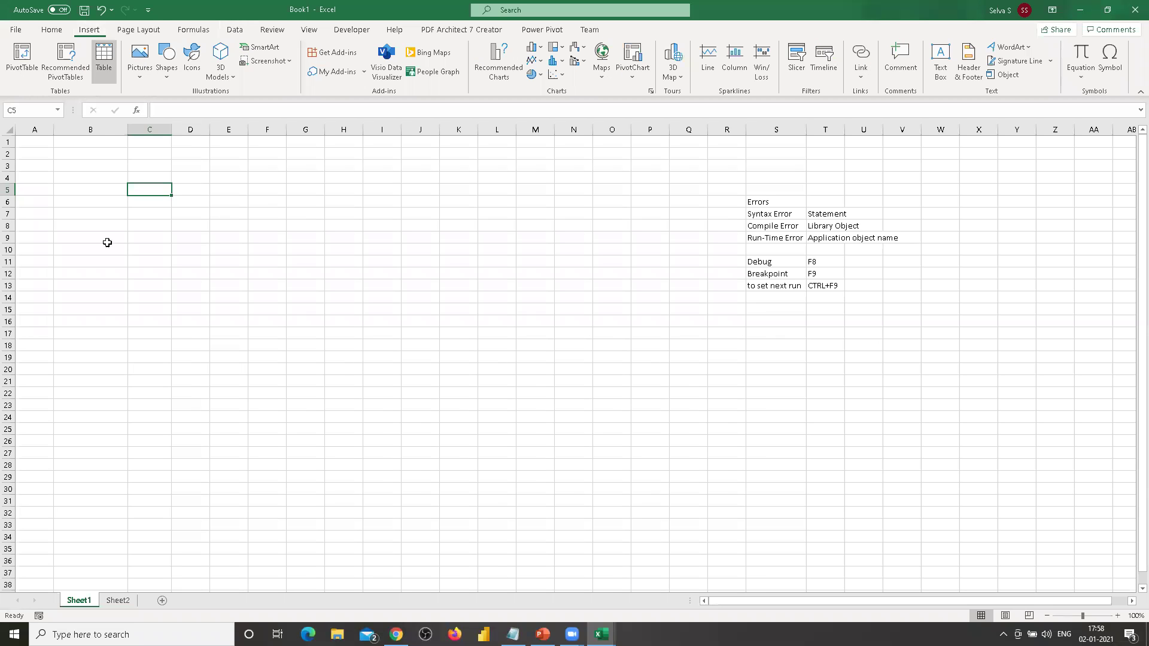
{"action": "left_click", "coordinate": [168, 77]}
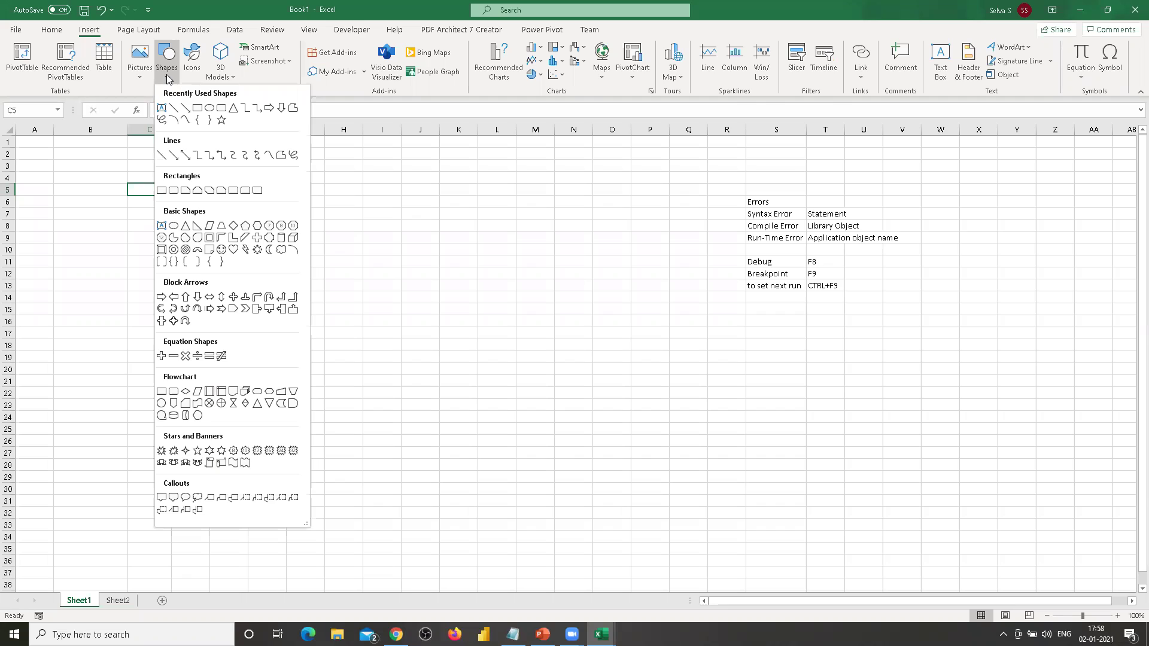
{"action": "left_click", "coordinate": [198, 108]}
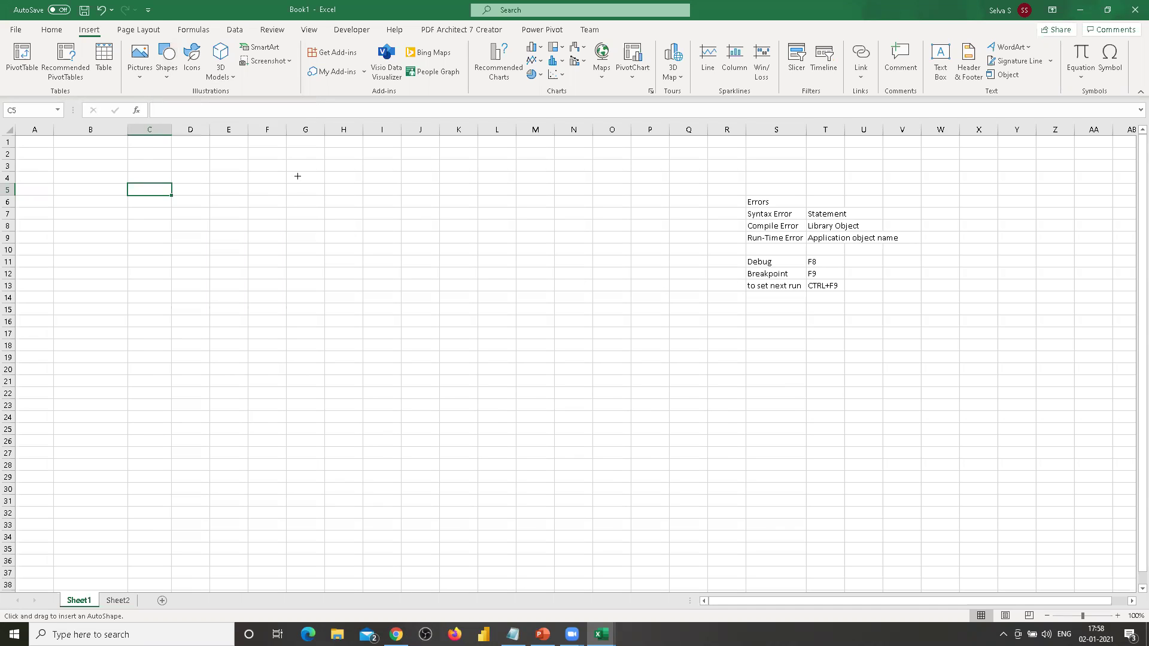
{"action": "left_click_drag", "start_coordinate": [413, 194], "coordinate": [554, 236]}
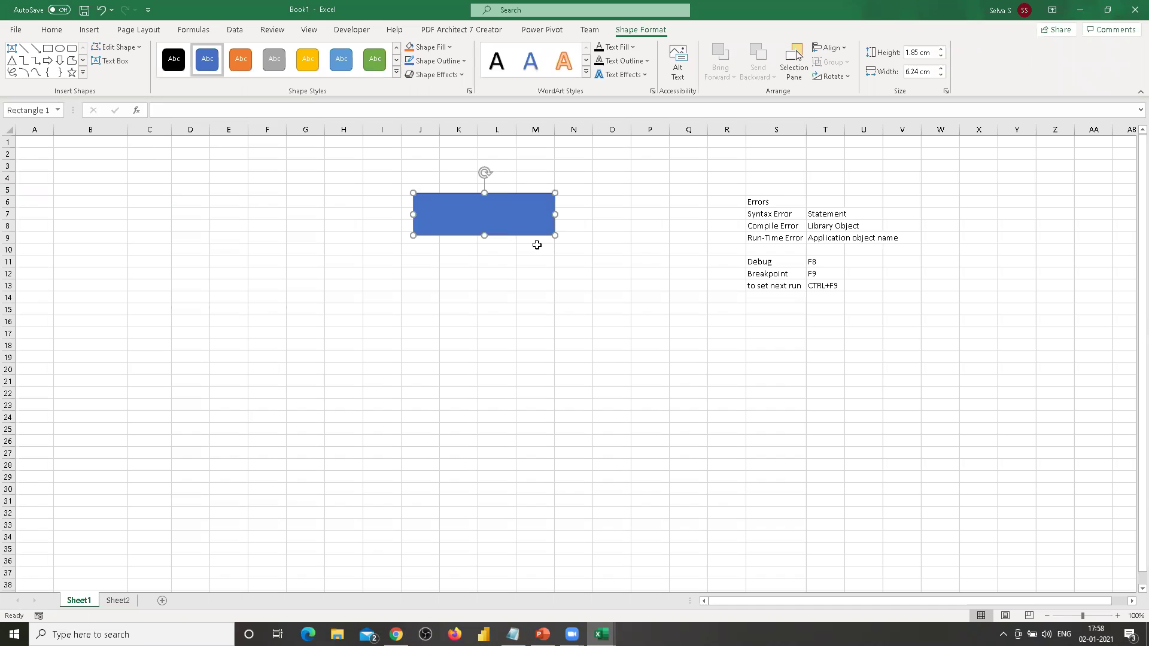
Assign MyFirstMacro to the blue rectangle and deselect the shape
{"action": "right_click", "coordinate": [473, 214]}
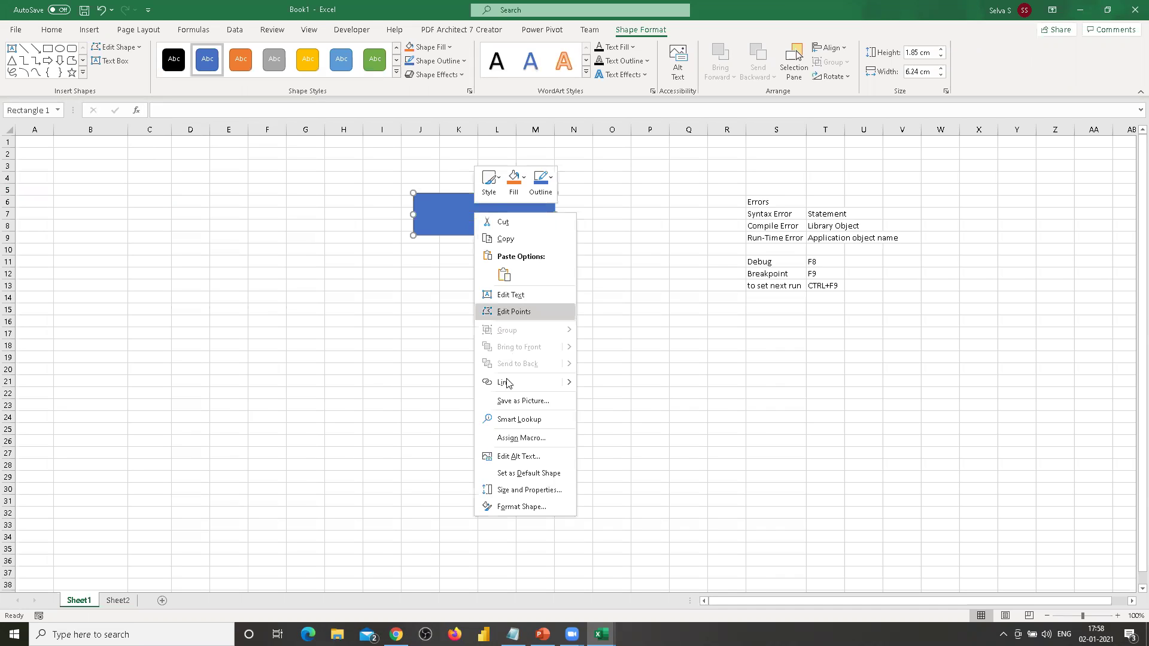
{"action": "left_click", "coordinate": [508, 439]}
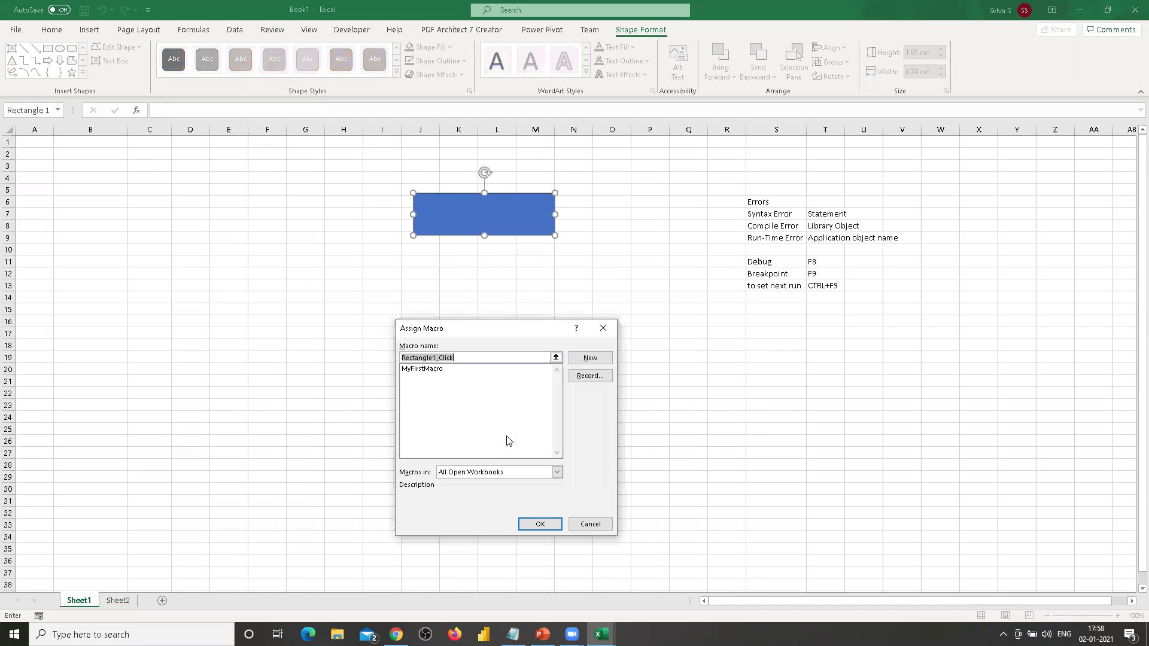
{"action": "left_click", "coordinate": [423, 370]}
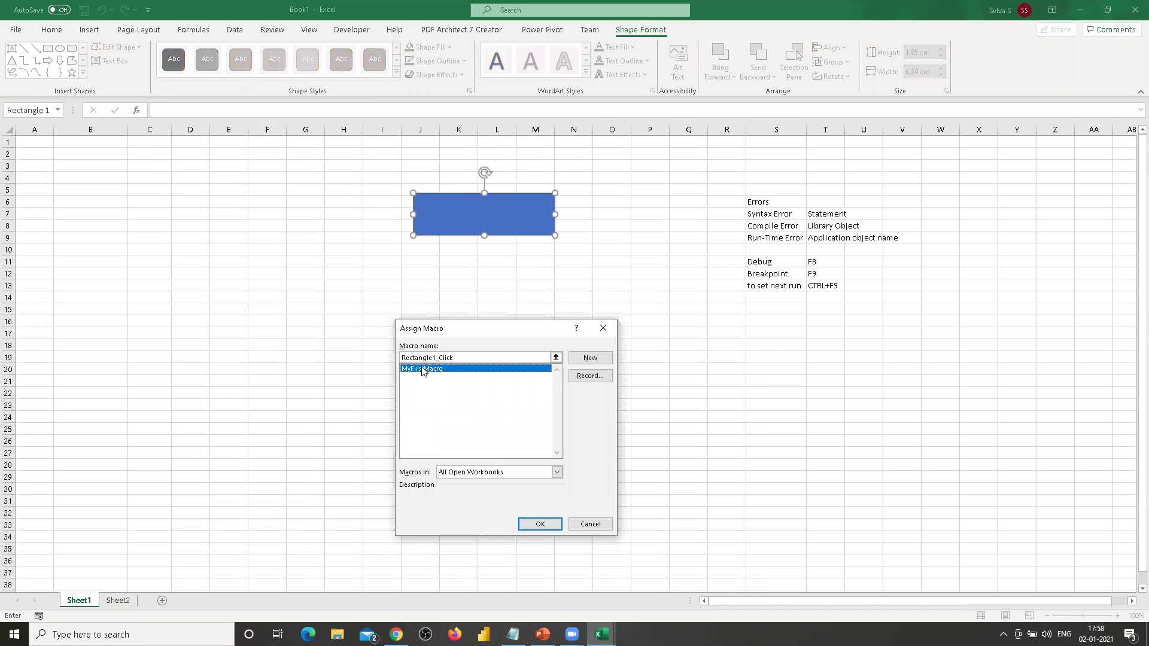
{"action": "left_click", "coordinate": [538, 526]}
{"action": "left_click", "coordinate": [663, 214]}
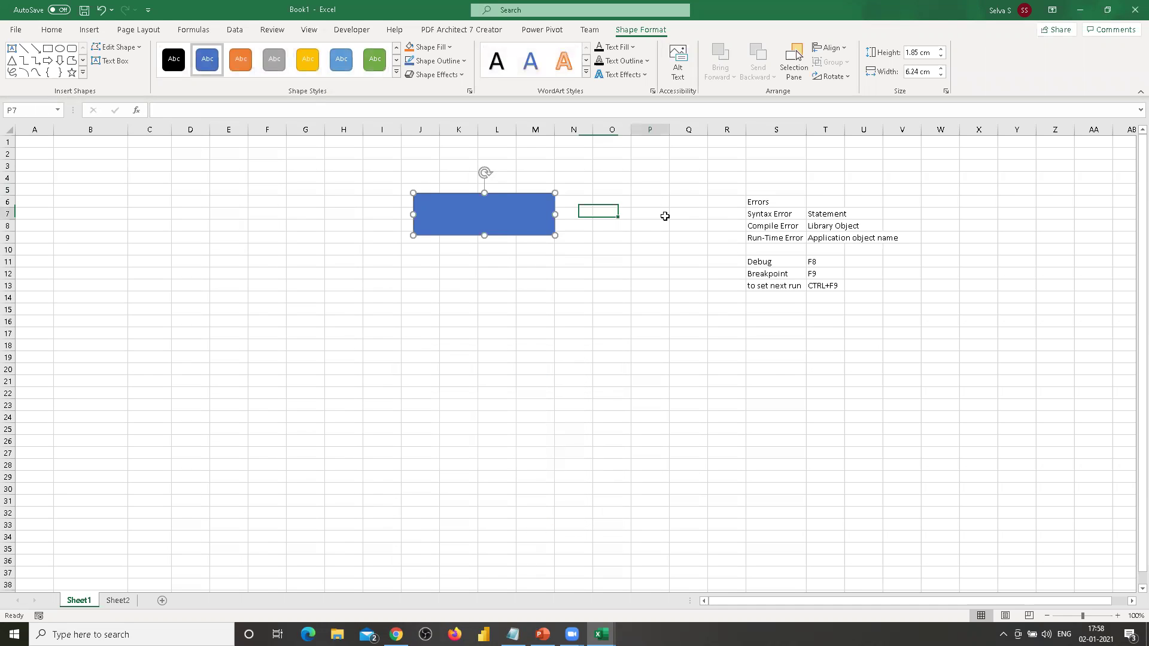
Run the macro through the blue rectangle, and clear all of its output from A1:C2
{"action": "left_click", "coordinate": [480, 223]}
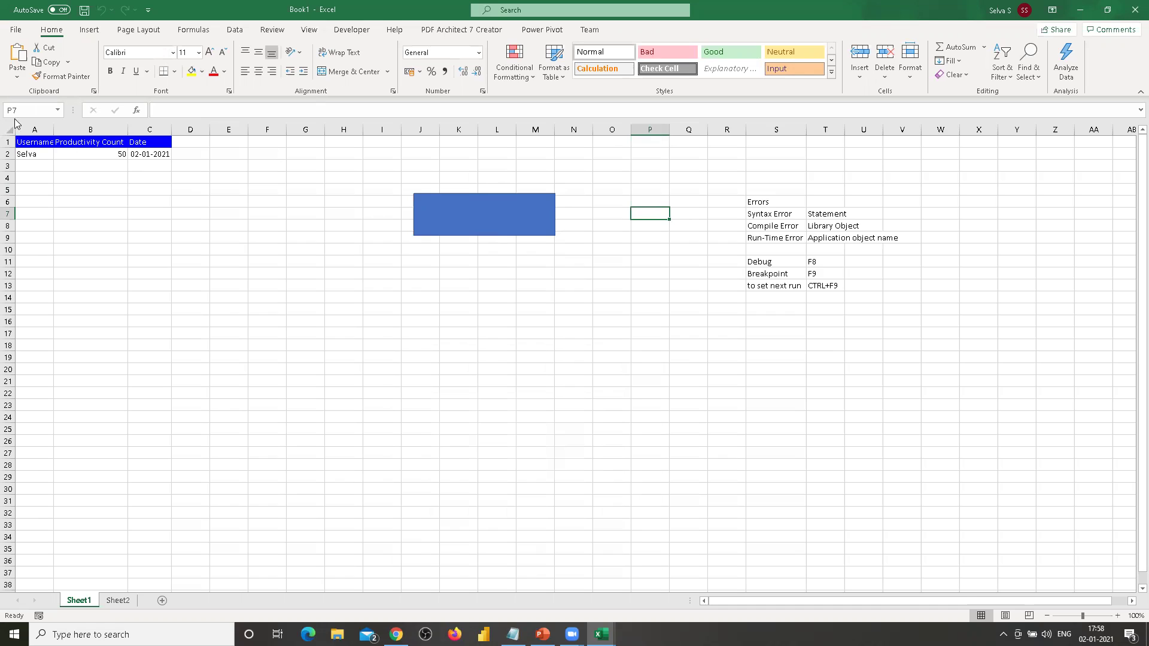
{"action": "left_click_drag", "start_coordinate": [33, 145], "coordinate": [157, 154]}
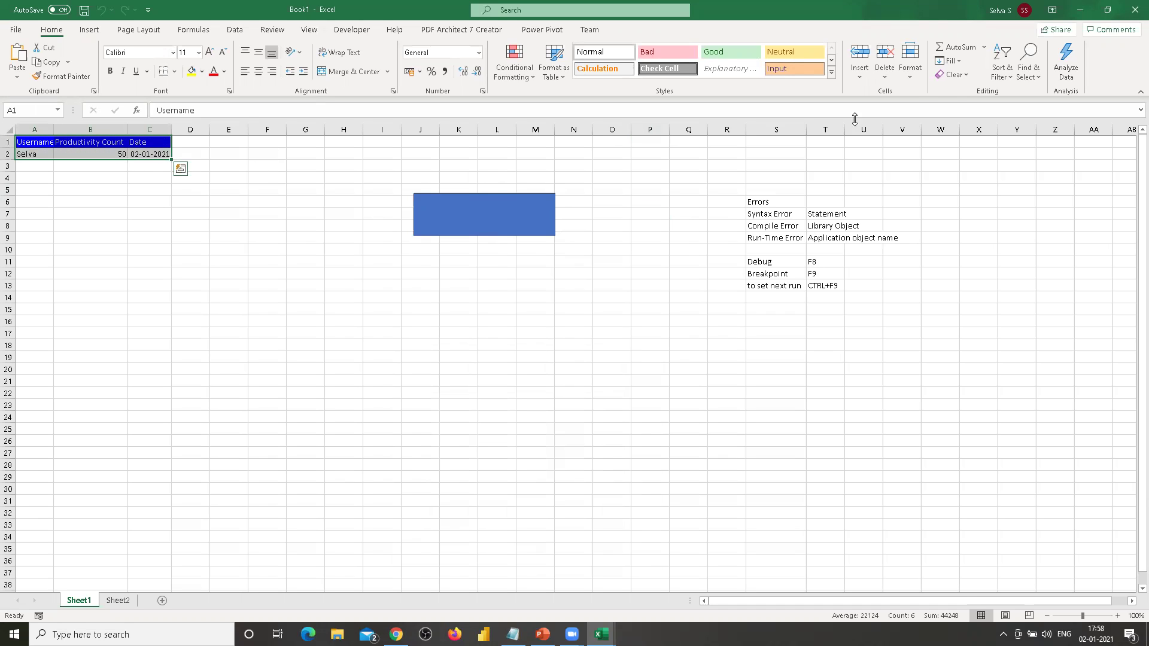
{"action": "left_click", "coordinate": [953, 74]}
{"action": "left_click", "coordinate": [959, 98]}
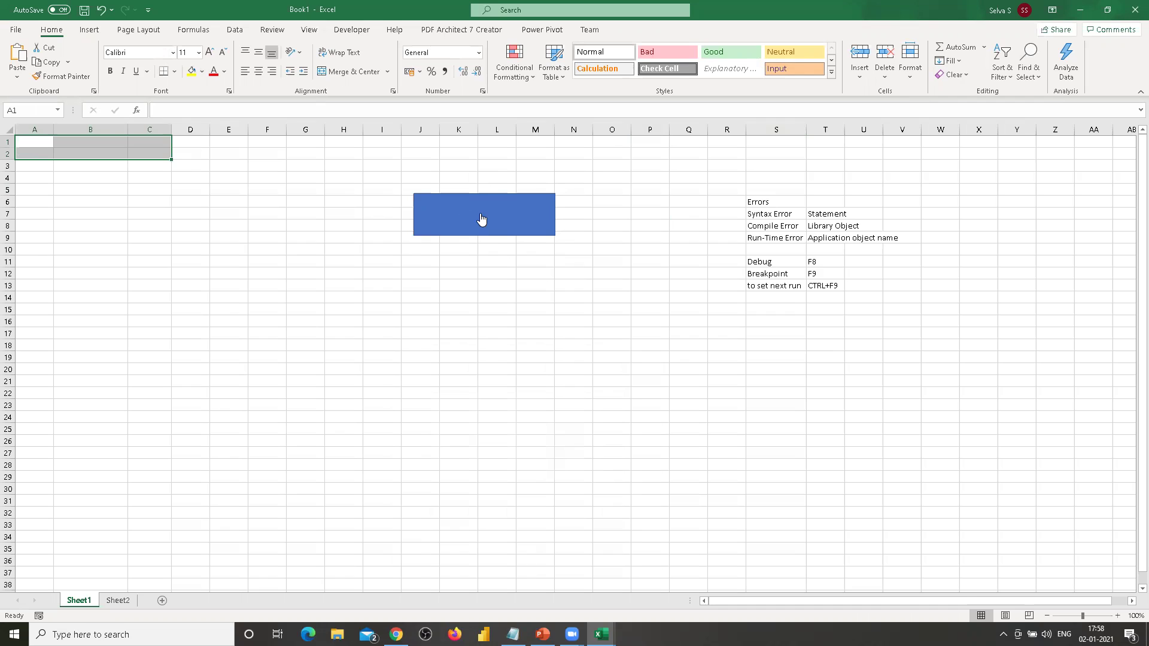
Label the blue rectangle "Run Macro" and center the text vertically and horizontally
{"action": "right_click", "coordinate": [472, 215]}
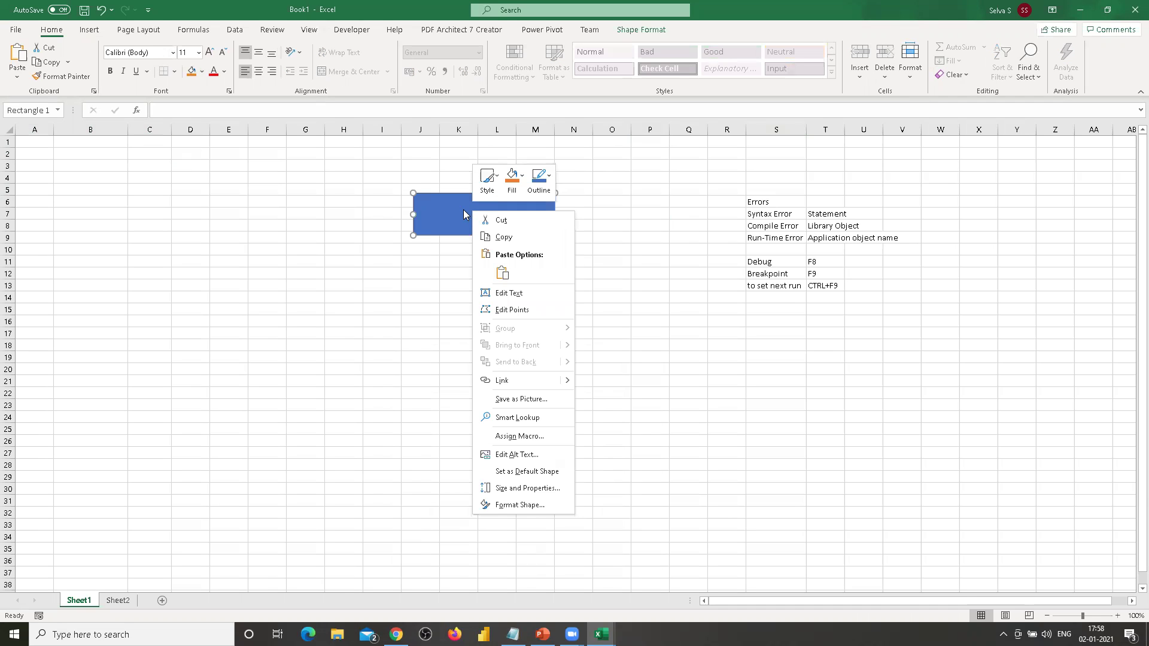
{"action": "left_click", "coordinate": [463, 214]}
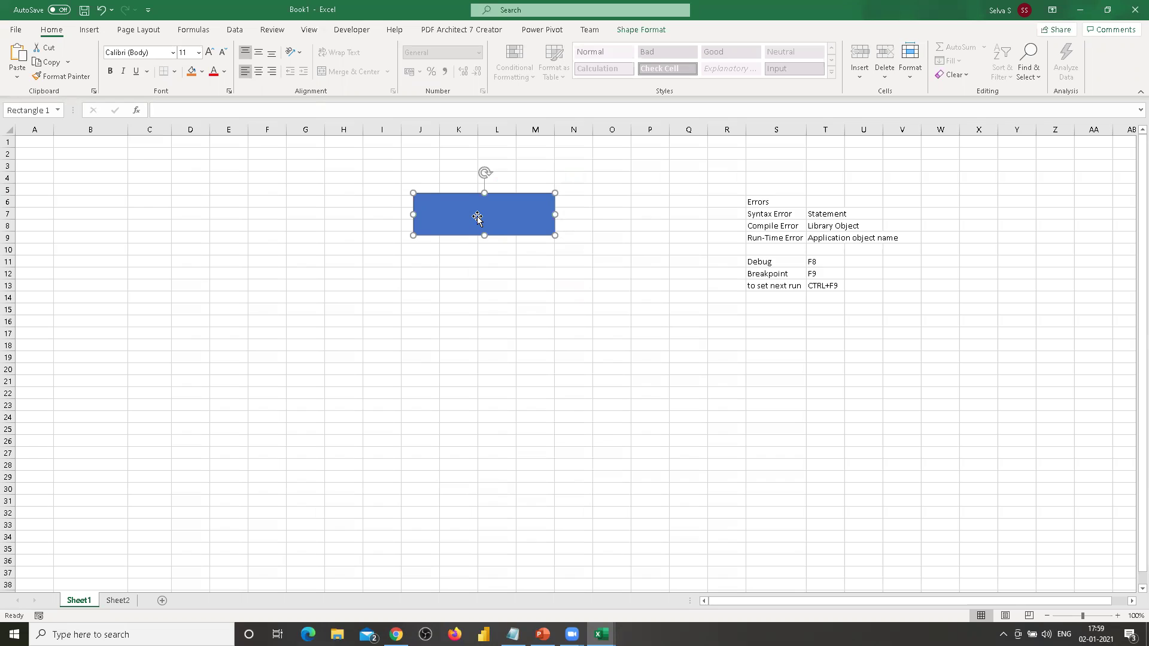
{"action": "type", "text": "M"}
{"action": "type", "text": "Run"}
{"action": "key", "text": "ctrl+a"}
{"action": "left_click", "coordinate": [259, 54]}
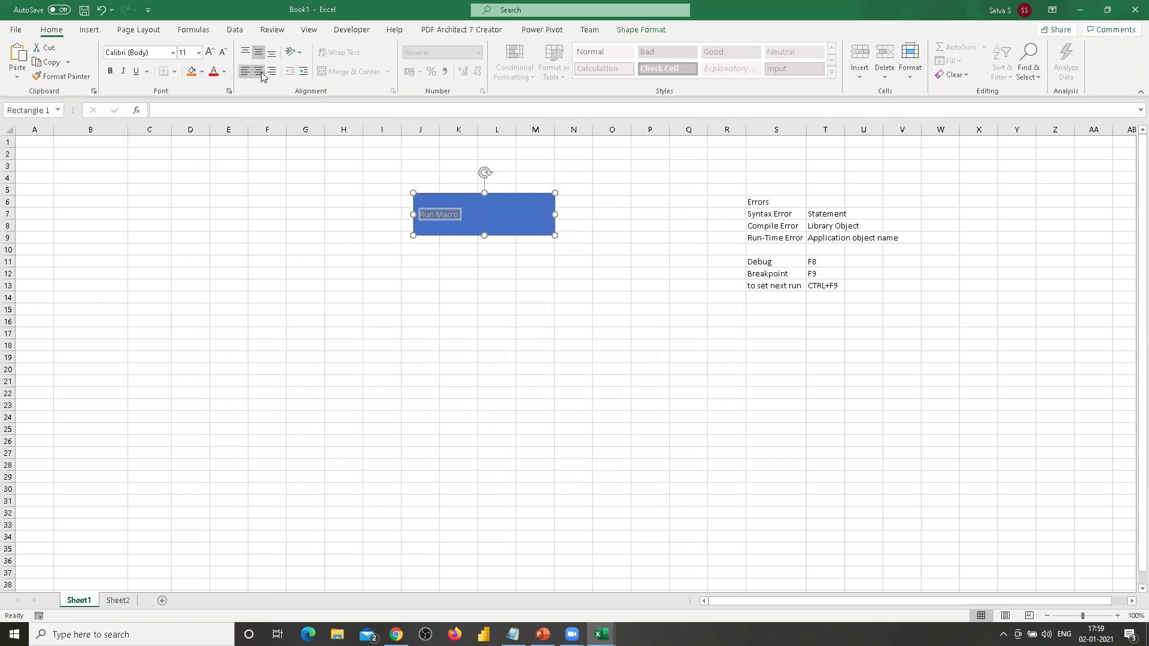
{"action": "left_click", "coordinate": [260, 72]}
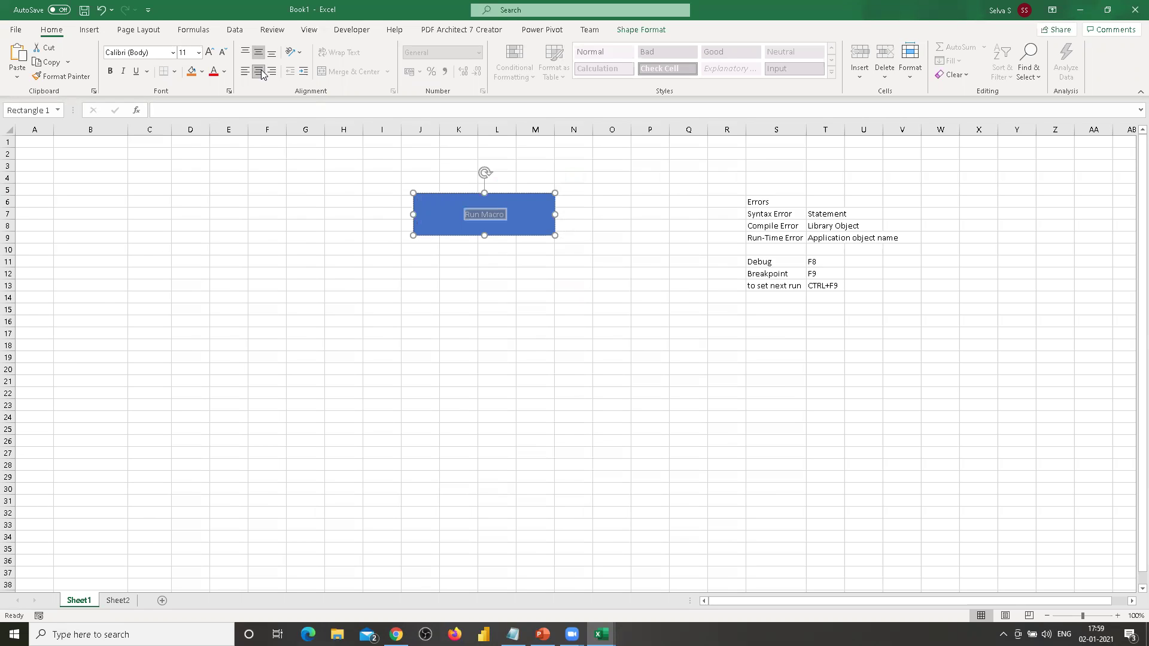
Make the blue rectangle's "Run Macro" label bold at size 24, and run the macro through the rectangle
{"action": "left_click", "coordinate": [210, 54]}
{"action": "left_click", "coordinate": [210, 54]}
{"action": "left_click", "coordinate": [210, 54]}
{"action": "left_click", "coordinate": [210, 54]}
{"action": "left_click", "coordinate": [210, 54]}
{"action": "left_click", "coordinate": [210, 54]}
{"action": "left_click", "coordinate": [210, 54]}
{"action": "key", "text": "ctrl+b"}
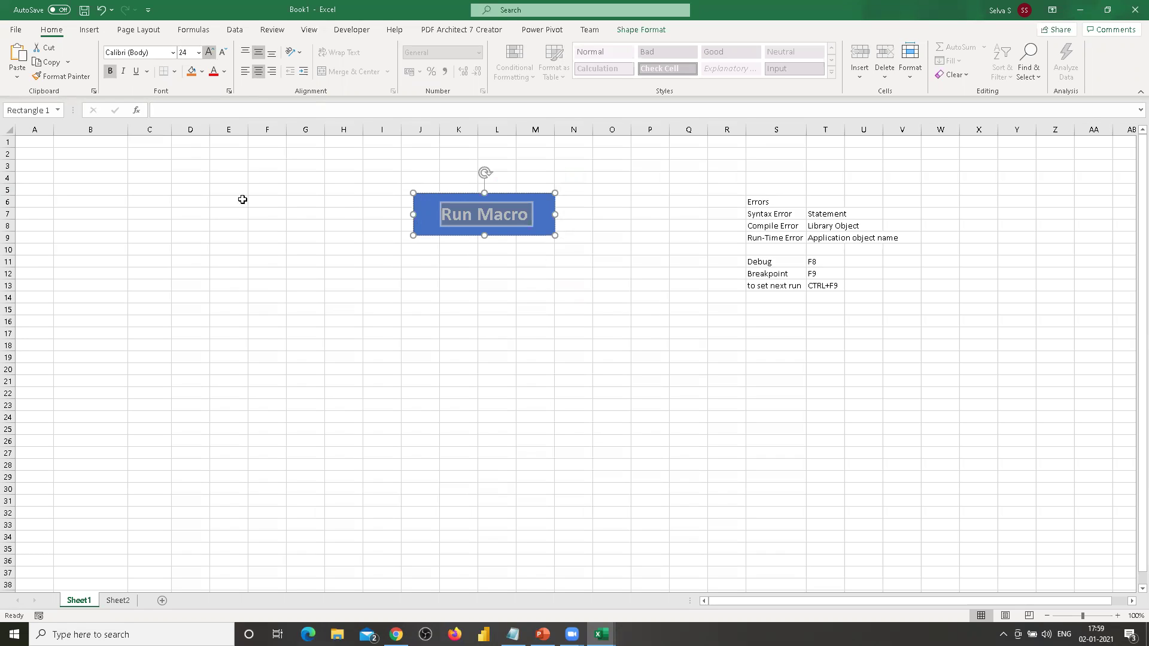
{"action": "left_click", "coordinate": [621, 201]}
{"action": "left_click", "coordinate": [491, 219]}
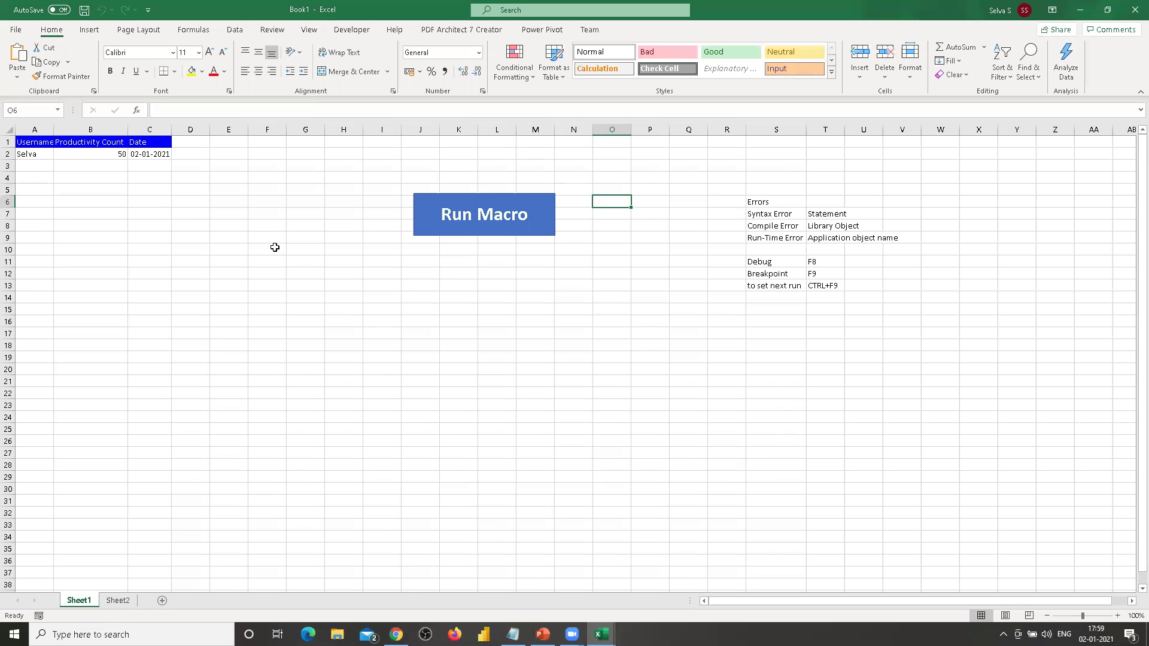
Draw a rounded rectangle about 4.97 cm wide and 1.38 cm high below the Run Macro rectangle, around rows 11 to 13
{"action": "left_click", "coordinate": [94, 33]}
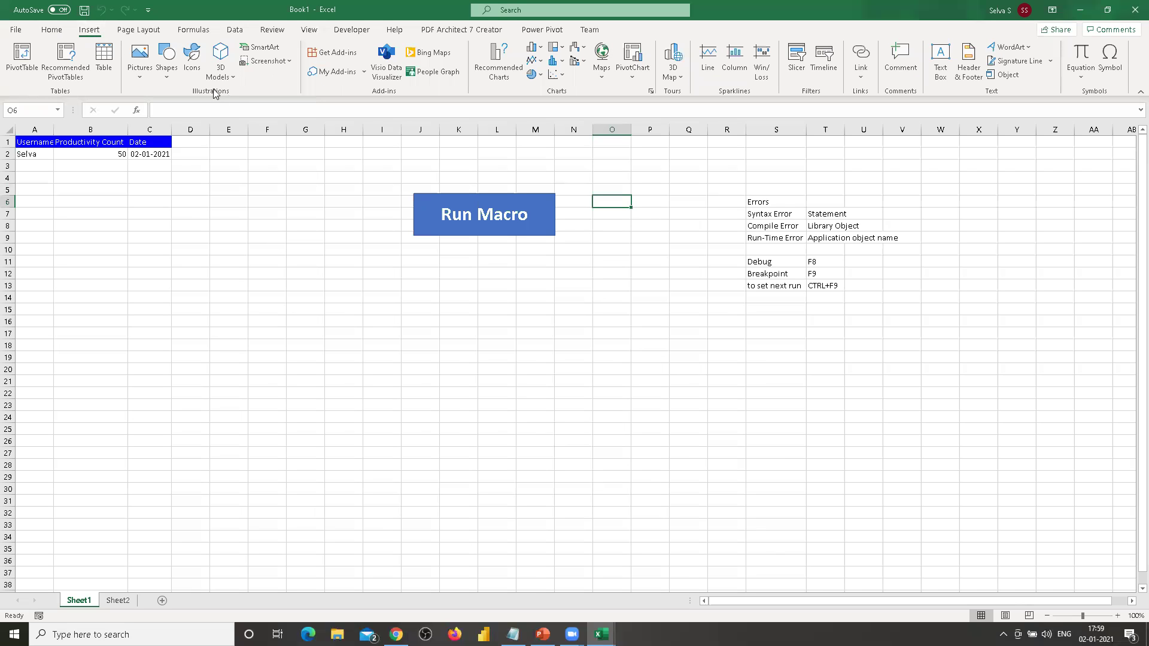
{"action": "left_click", "coordinate": [167, 60]}
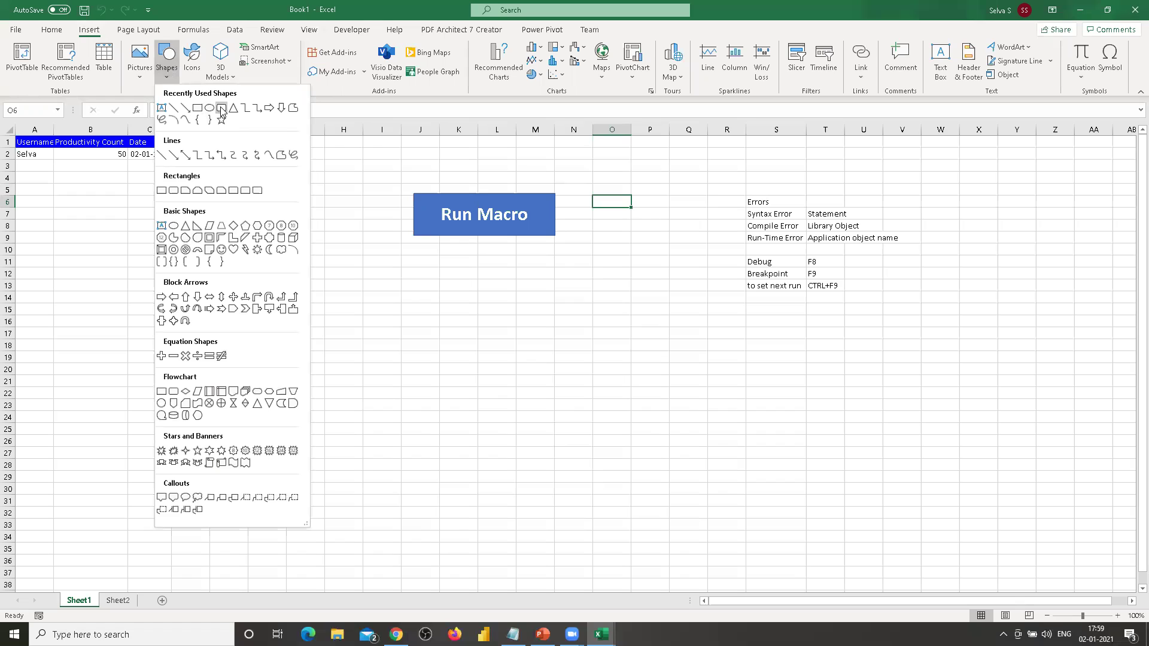
{"action": "left_click", "coordinate": [221, 108]}
{"action": "mouse_move", "coordinate": [427, 264]}
{"action": "left_mouse_down"}
{"action": "mouse_move", "coordinate": [496, 297]}
{"action": "mouse_move", "coordinate": [541, 296]}
{"action": "left_mouse_up"}
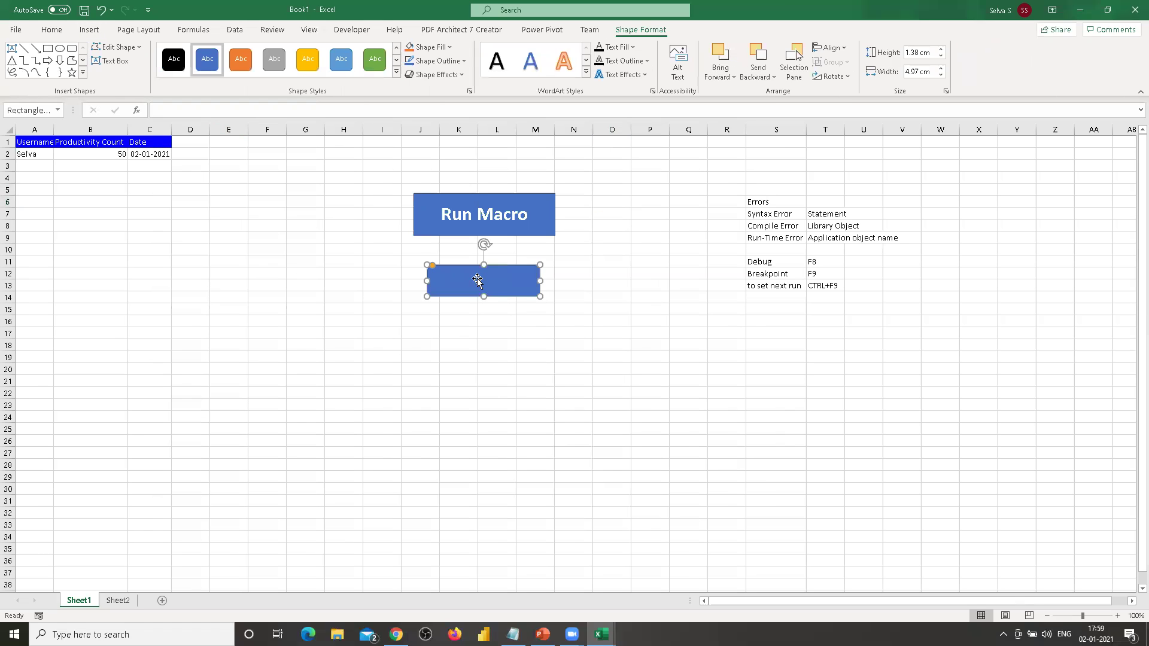
Label the rounded rectangle "Run Macro" and center the text vertically and horizontally
{"action": "type", "text": "Run Macro"}
{"action": "left_click_drag", "start_coordinate": [476, 279], "coordinate": [434, 275]}
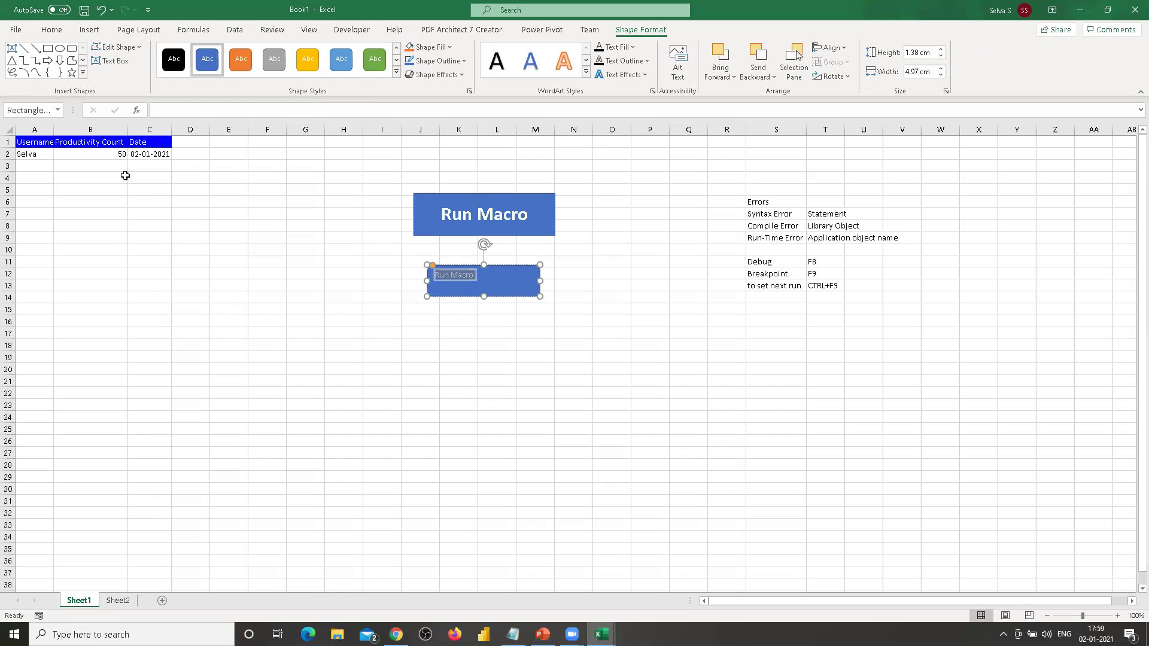
{"action": "left_click", "coordinate": [60, 30]}
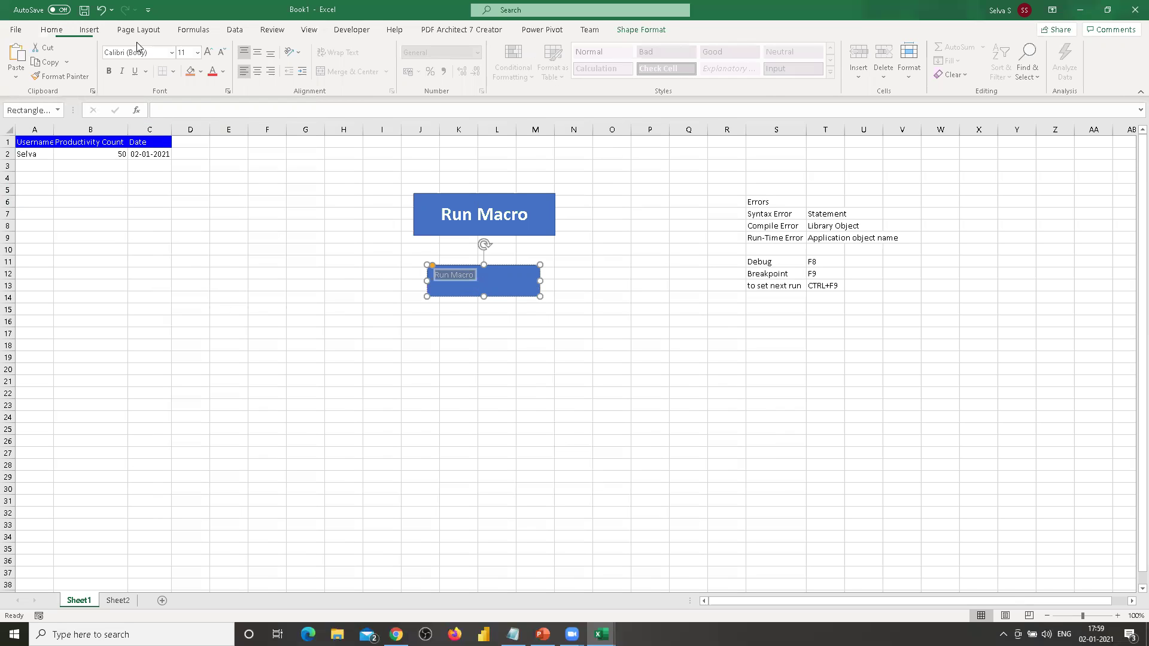
{"action": "left_click", "coordinate": [258, 52]}
{"action": "left_click", "coordinate": [258, 71]}
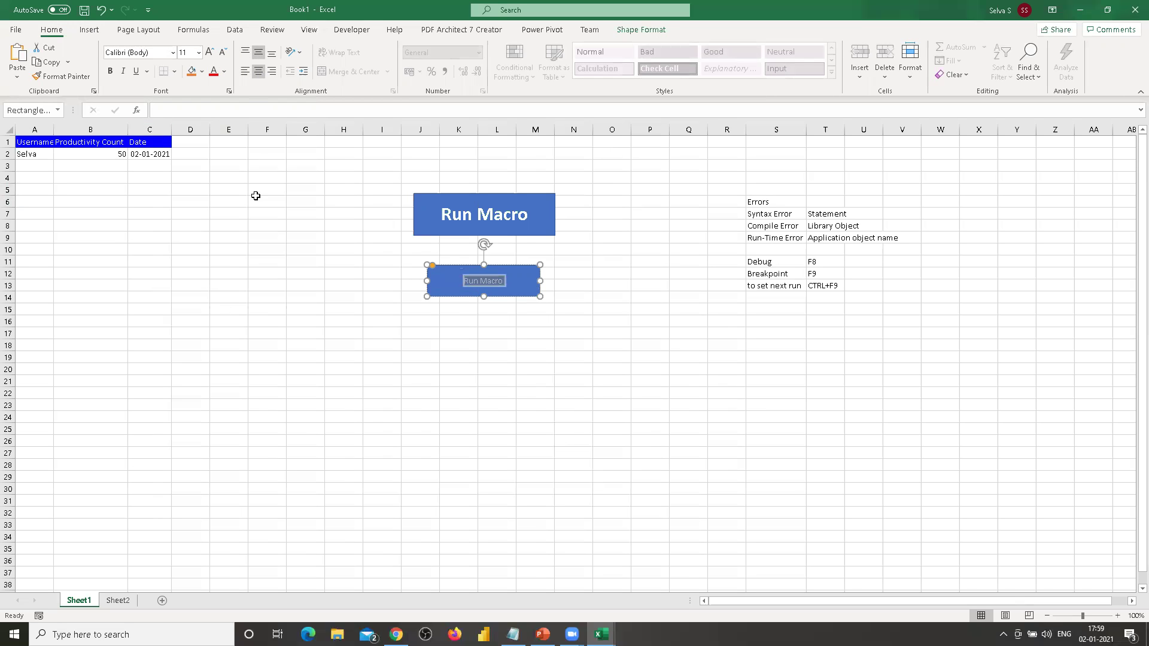
Make the rounded rectangle's label bold at size 20 and deselect the shape
{"action": "left_click", "coordinate": [209, 52]}
{"action": "left_click", "coordinate": [209, 52]}
{"action": "left_click", "coordinate": [209, 52]}
{"action": "left_click", "coordinate": [209, 52]}
{"action": "left_click", "coordinate": [209, 52]}
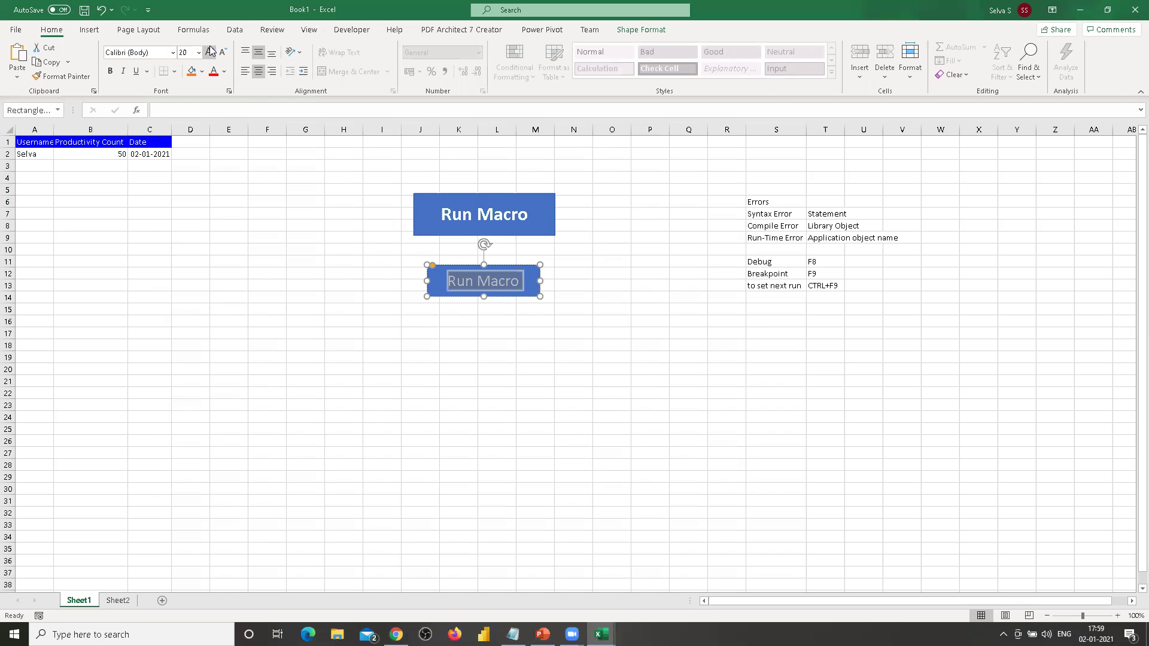
{"action": "left_click", "coordinate": [109, 71]}
{"action": "left_click", "coordinate": [582, 273]}
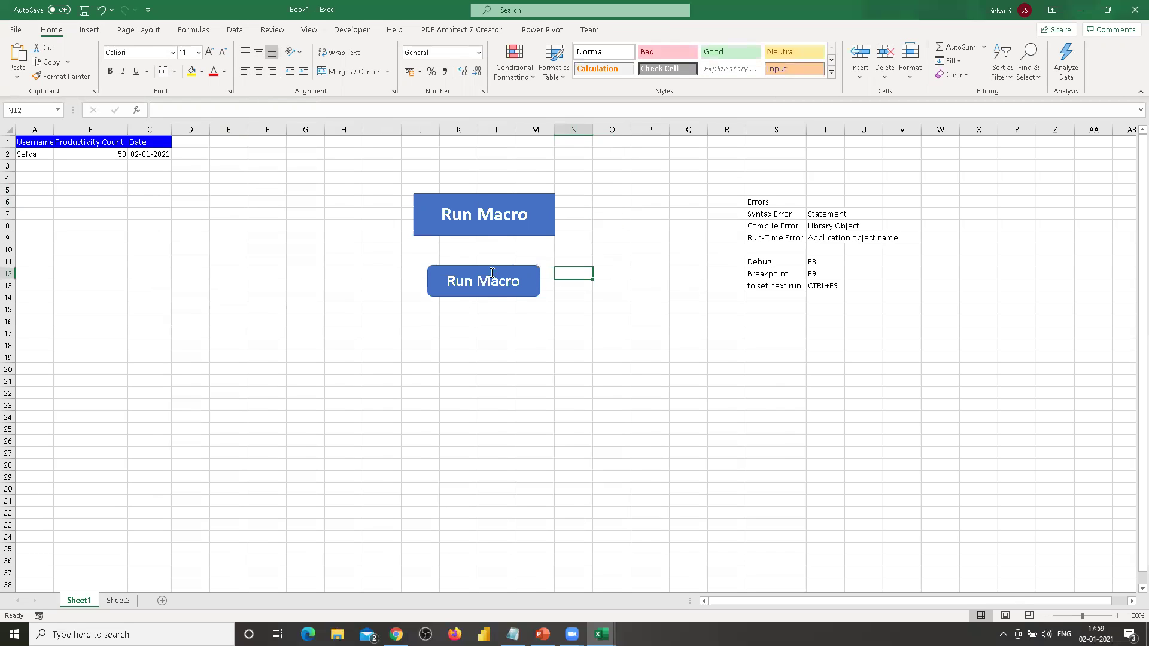
Open the code of MyFirstMacro for editing from the rounded rectangle's macro assignment
{"action": "left_click", "coordinate": [487, 281]}
{"action": "right_click", "coordinate": [487, 281]}
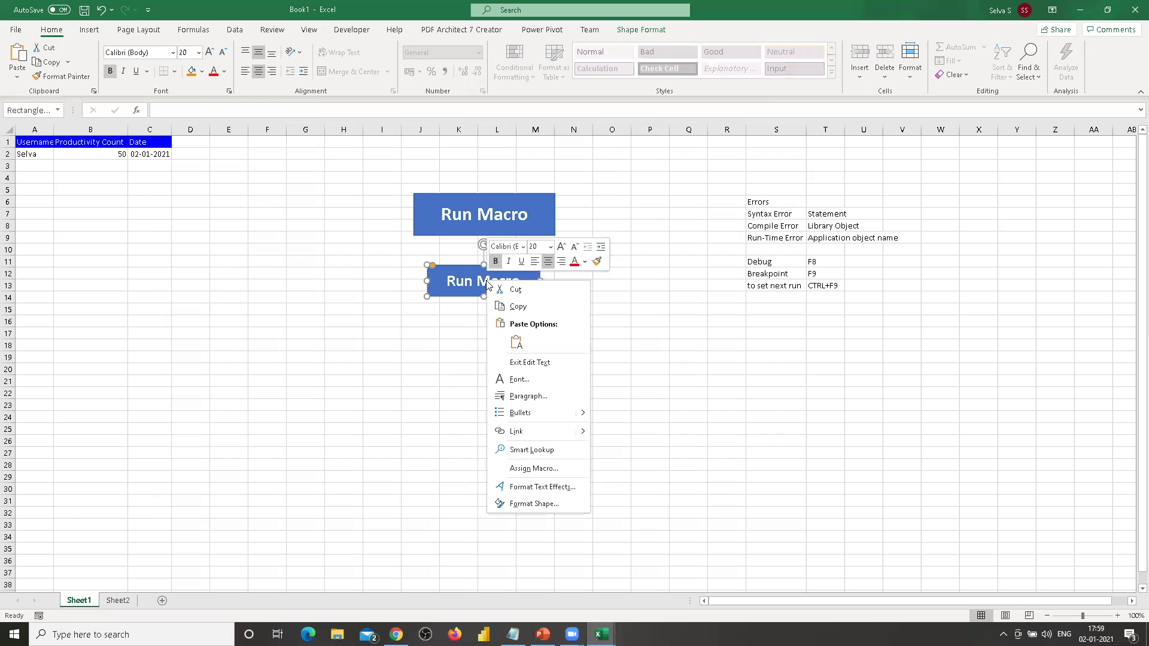
{"action": "left_click", "coordinate": [526, 470]}
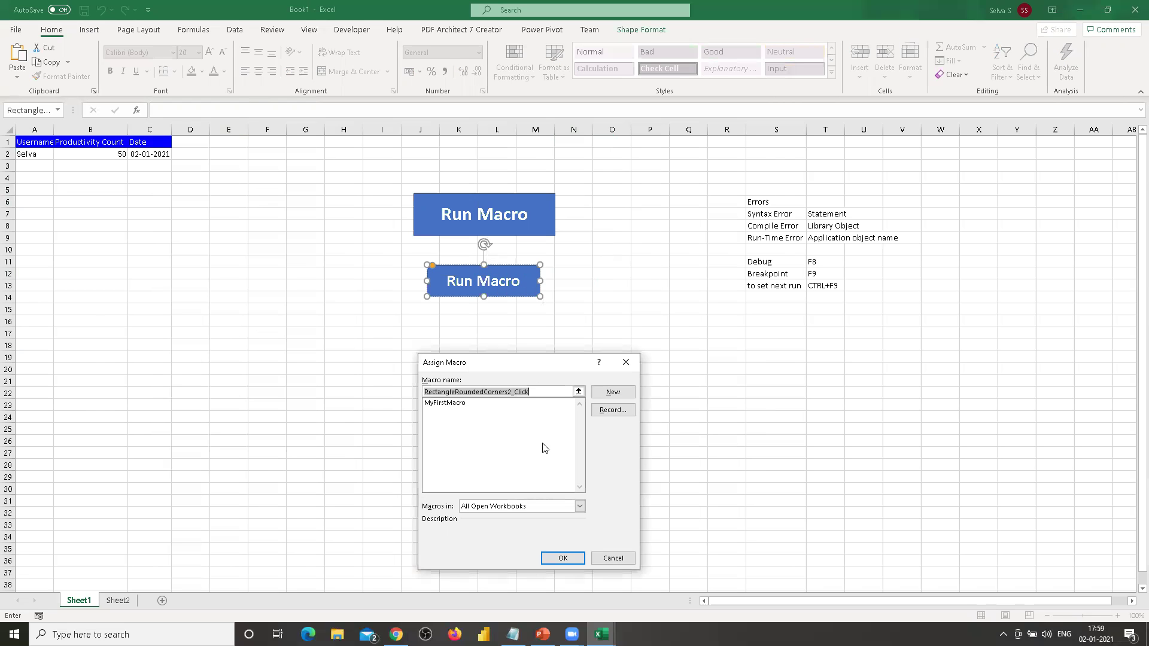
{"action": "left_click", "coordinate": [443, 403]}
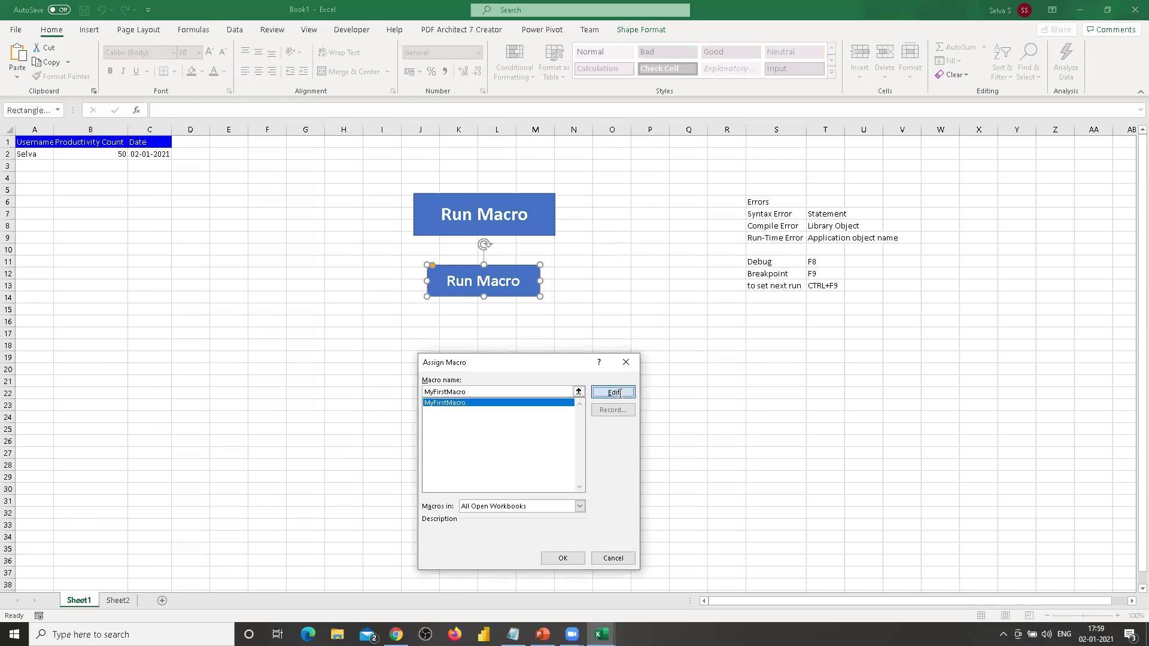
{"action": "left_click", "coordinate": [613, 393]}
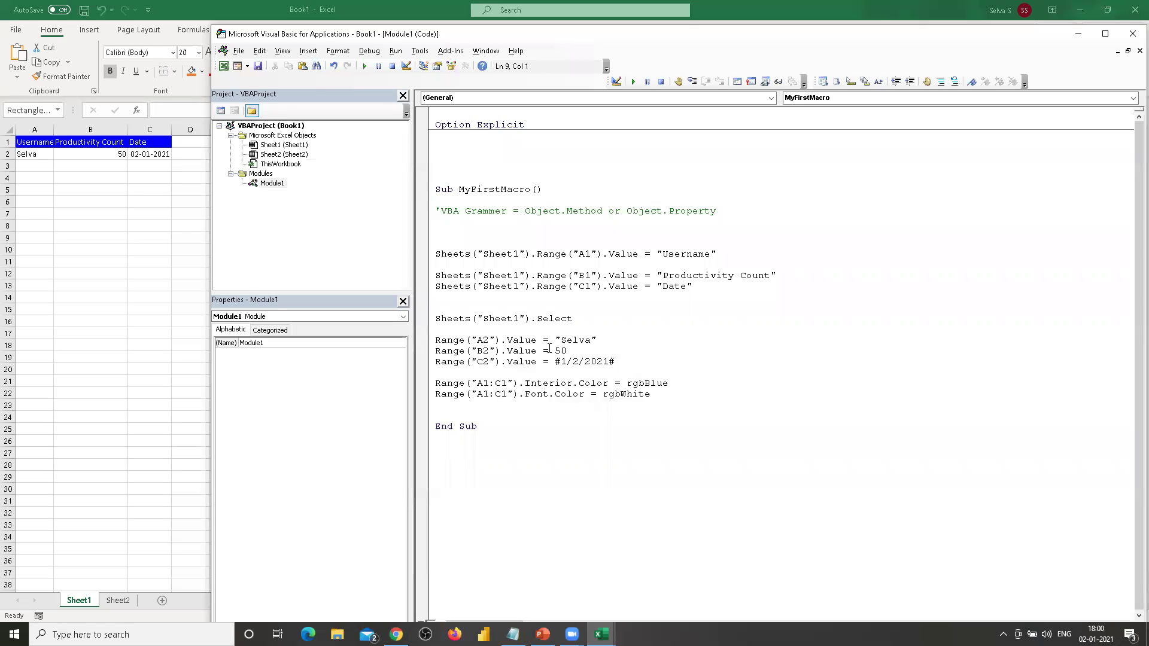
Add a Sub named Clear containing cells.clear below MyFirstMacro, and return to the worksheet
{"action": "left_click", "coordinate": [495, 426]}
{"action": "type", "text": "sub Clear"}
{"action": "key", "text": "Return"}
{"action": "key", "text": "Return"}
{"action": "key", "text": "Return"}
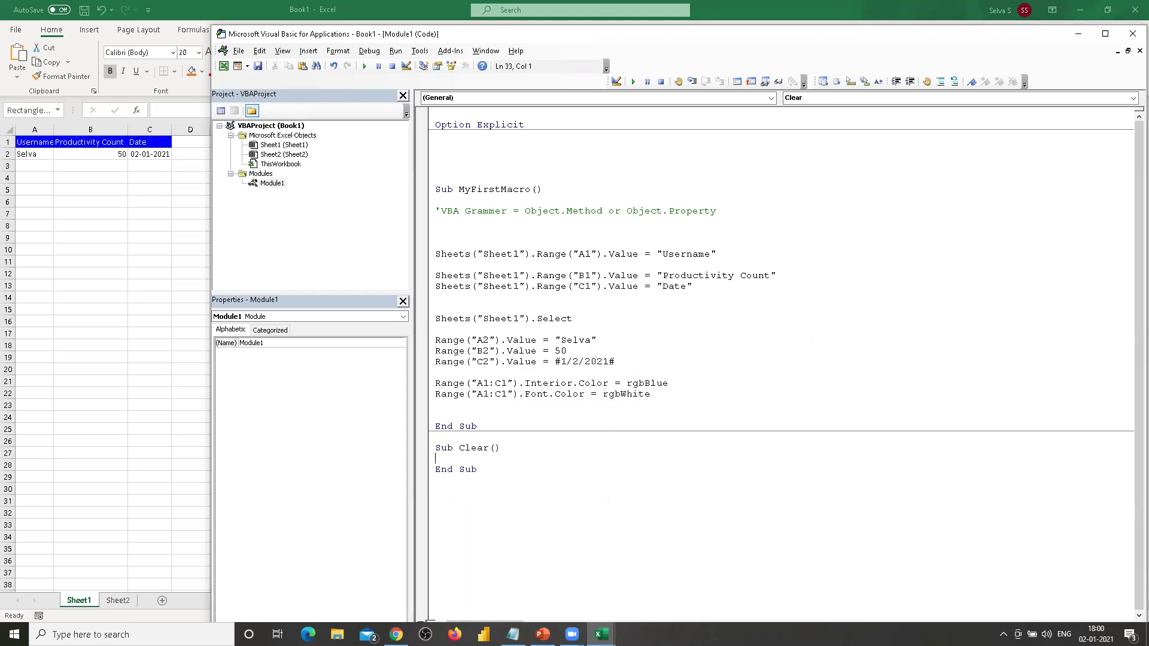
{"action": "type", "text": "cells.clear"}
{"action": "key", "text": "Return"}
{"action": "key", "text": "BackSpace"}
{"action": "key", "text": "alt+Tab"}
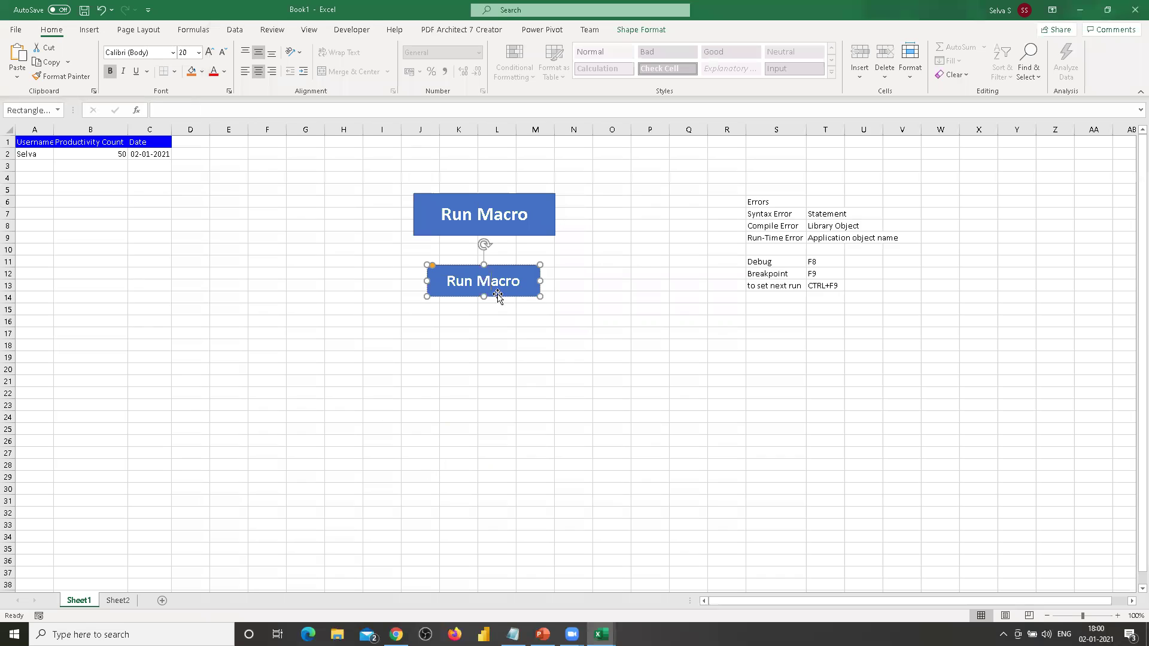
Change the rounded rectangle's label to "Run Clear Macro" and widen the shape to fit the text on one line
{"action": "right_click", "coordinate": [480, 278]}
{"action": "left_click", "coordinate": [475, 280]}
{"action": "type", "text": "Clear"}
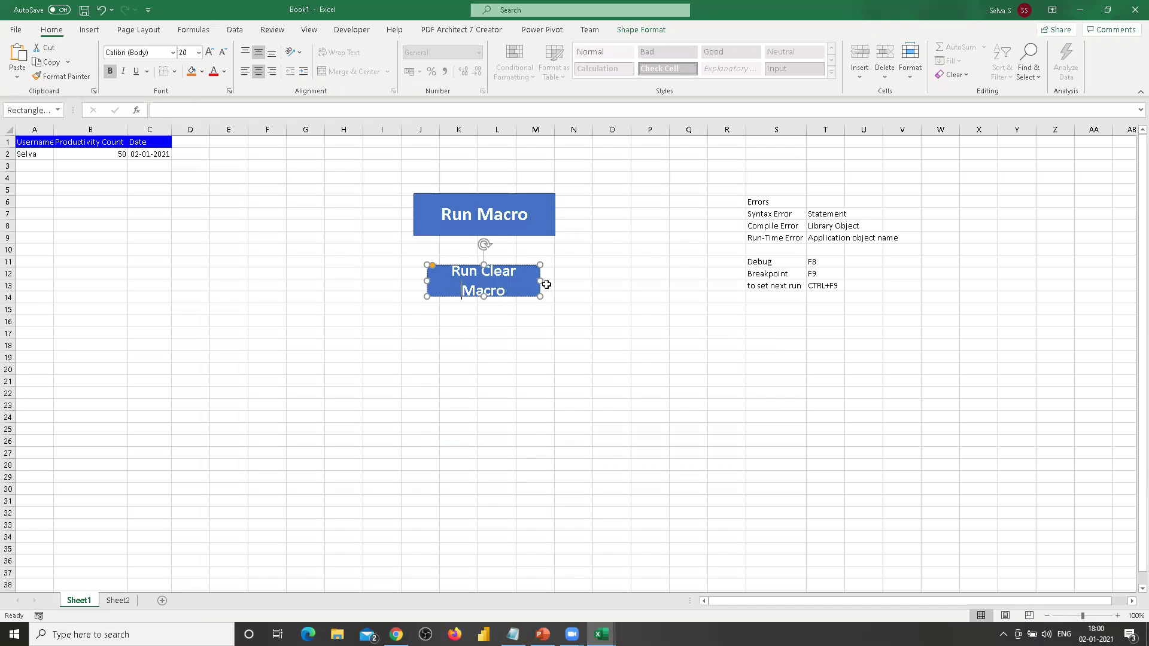
{"action": "key", "text": "ctrl+Delete"}
{"action": "left_click_drag", "start_coordinate": [551, 281], "coordinate": [570, 281]}
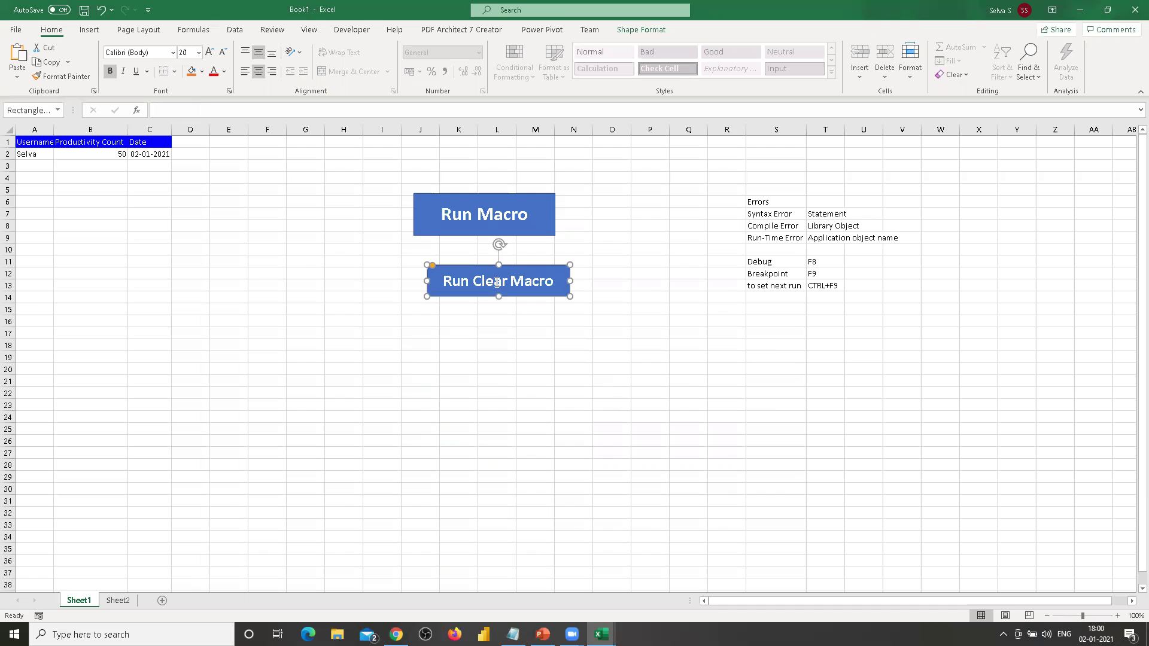
Assign the Clear macro to the rounded rectangle and deselect the shape
{"action": "right_click", "coordinate": [498, 282]}
{"action": "left_click", "coordinate": [542, 470]}
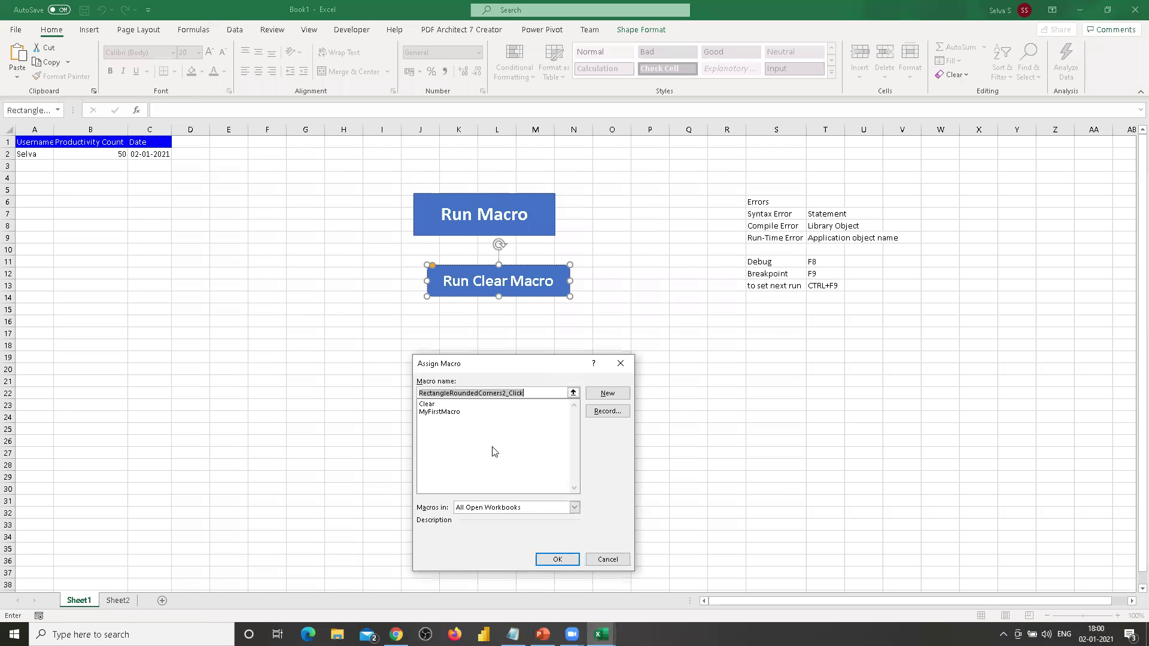
{"action": "left_click", "coordinate": [442, 404]}
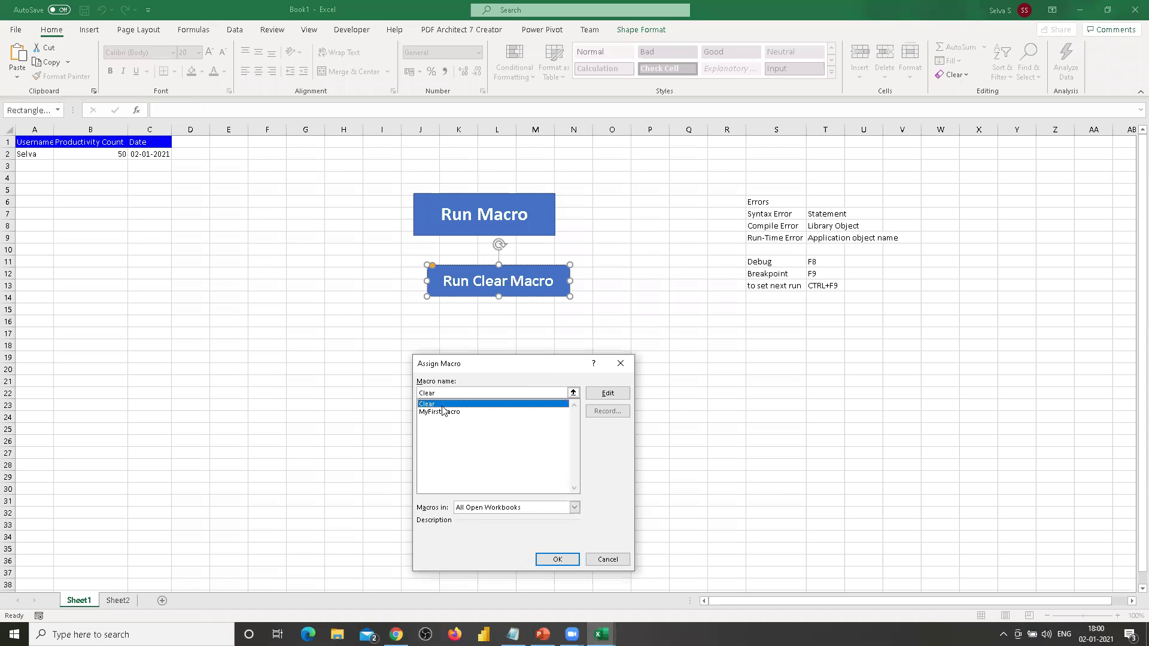
{"action": "left_click", "coordinate": [547, 557]}
{"action": "left_click", "coordinate": [662, 273]}
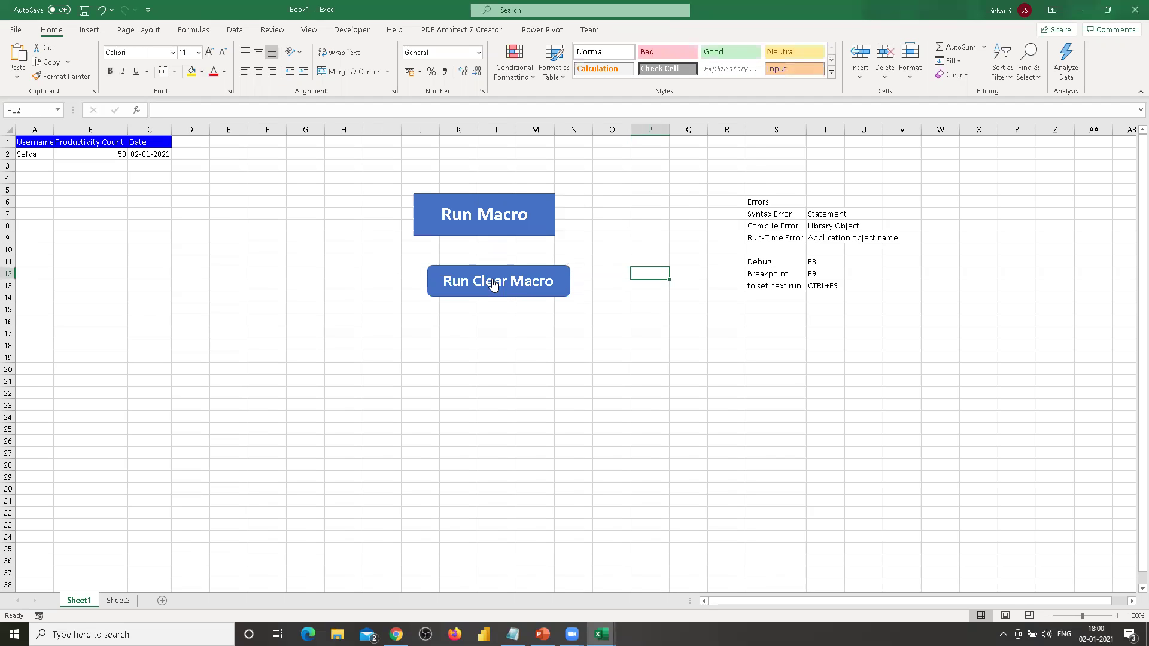
Clear the sheet through the Run Clear Macro shape, and retest it with sample text entered in E12 and S11
{"action": "left_click", "coordinate": [489, 286]}
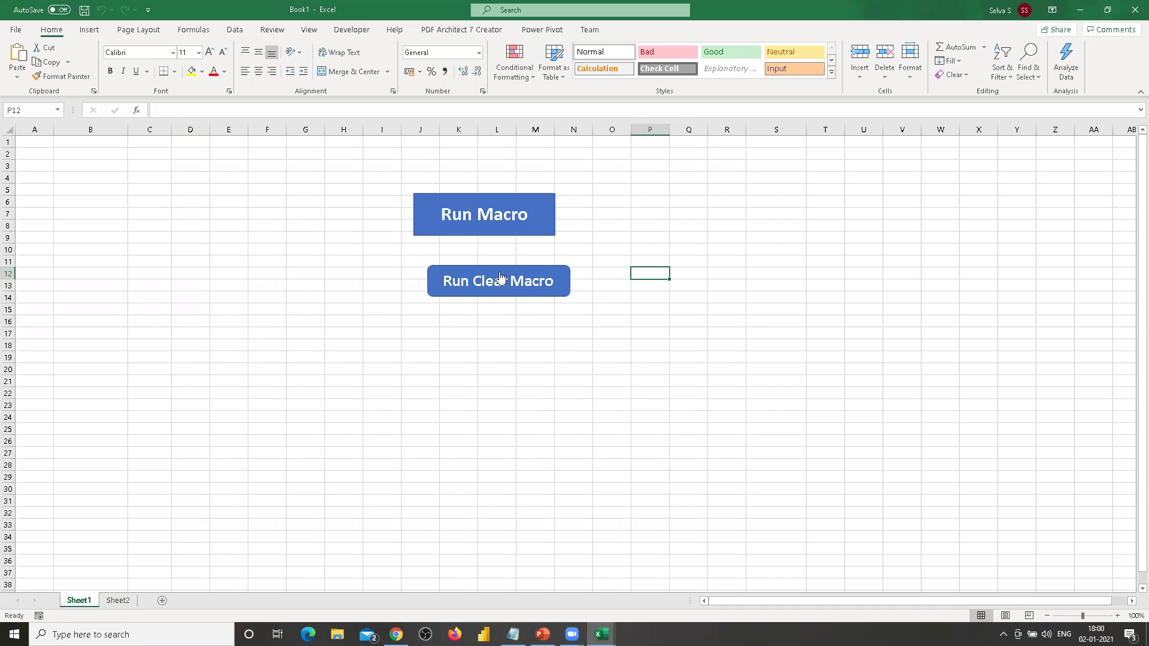
{"action": "left_click", "coordinate": [244, 272]}
{"action": "type", "text": "xsx"}
{"action": "left_click", "coordinate": [530, 284]}
{"action": "left_click", "coordinate": [749, 261]}
{"action": "type", "text": "zxzx"}
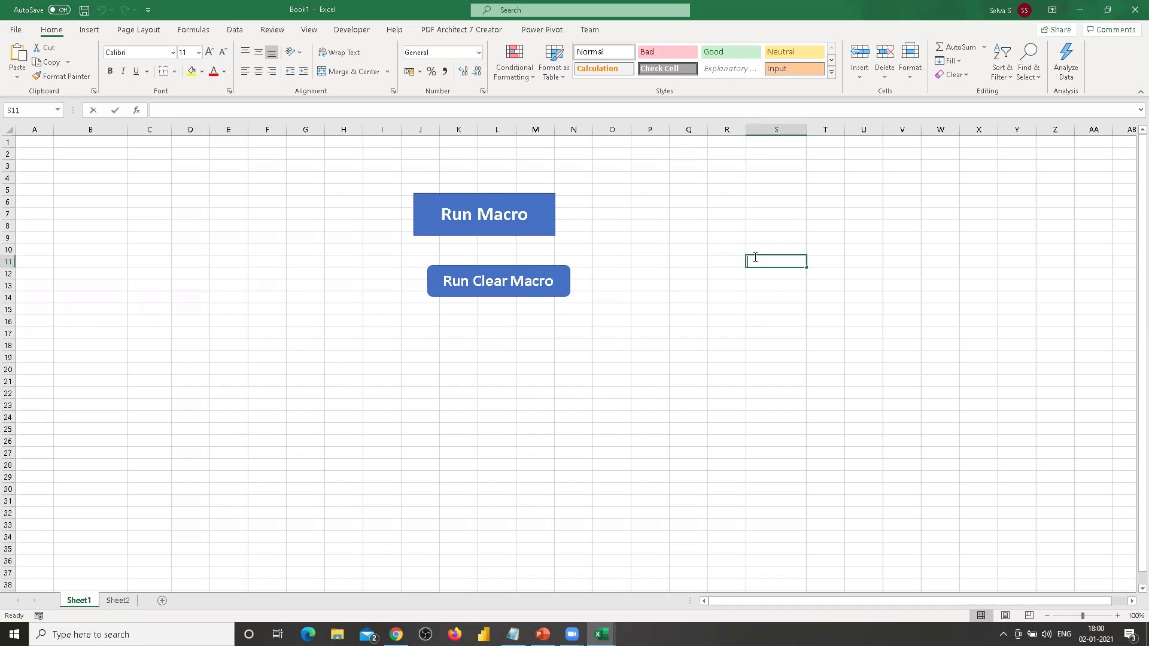
{"action": "left_click", "coordinate": [473, 284]}
Run MyFirstMacro through the blue rectangle, and clear its output with the Run Clear Macro shape
{"action": "left_click", "coordinate": [474, 221]}
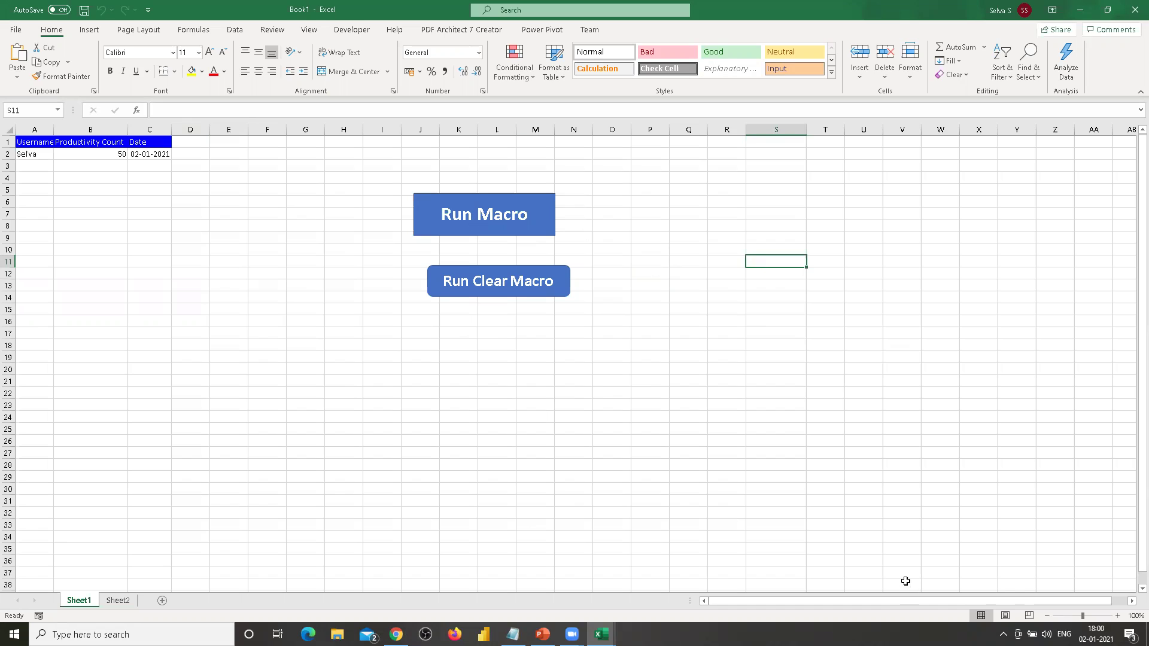
{"action": "left_click", "coordinate": [490, 293]}
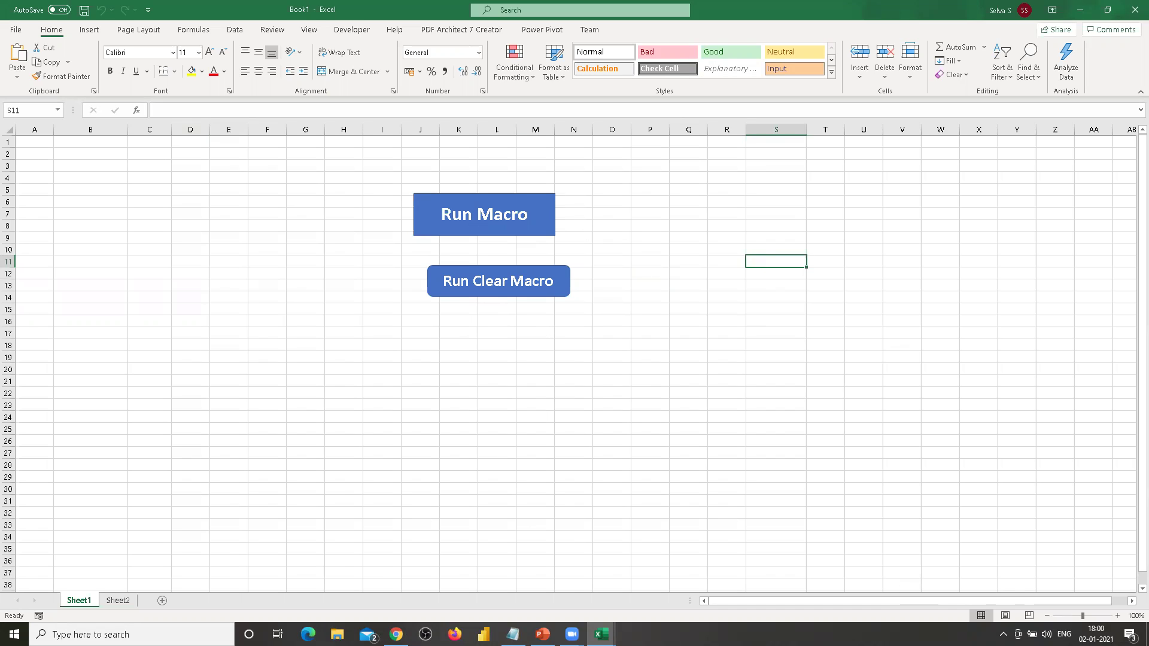
{"action": "mouse_move", "coordinate": [513, 635]}
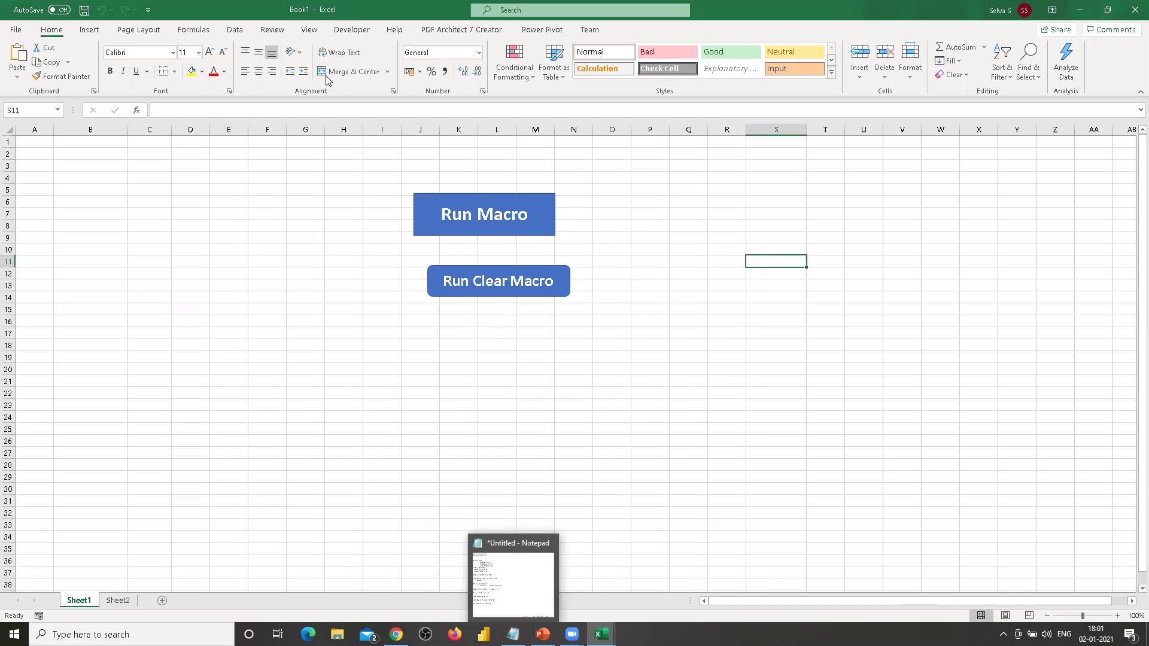
Insert a form control button over columns P to S, around rows 3 to 5, and assign MyFirstMacro to it
{"action": "left_click", "coordinate": [352, 30]}
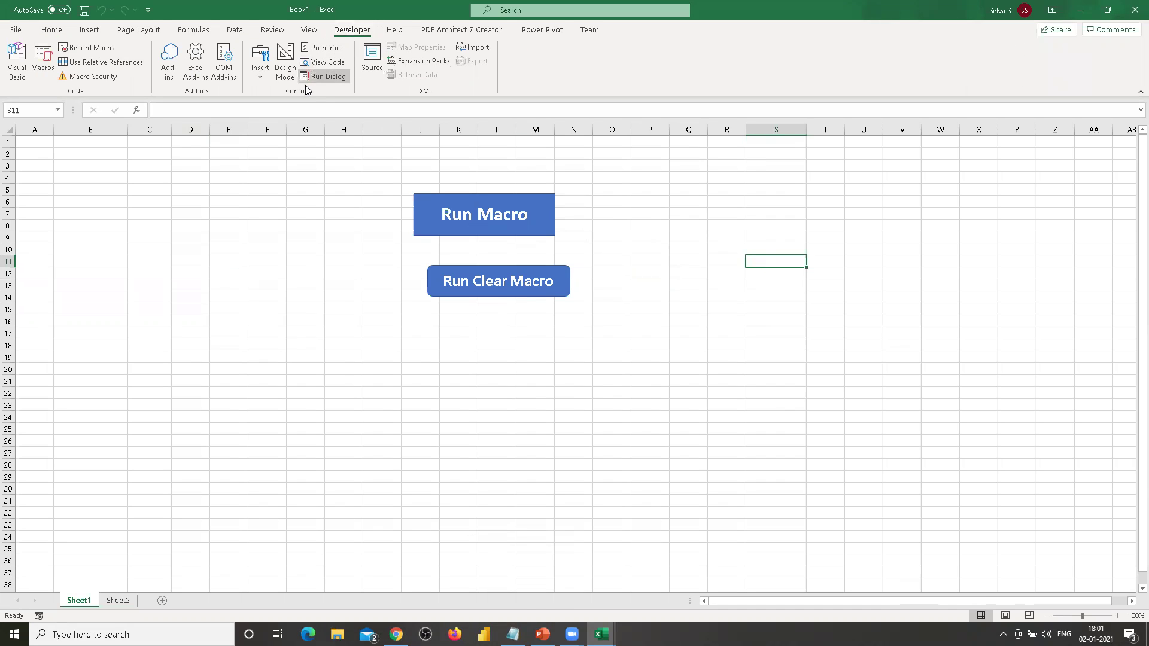
{"action": "left_click", "coordinate": [260, 67]}
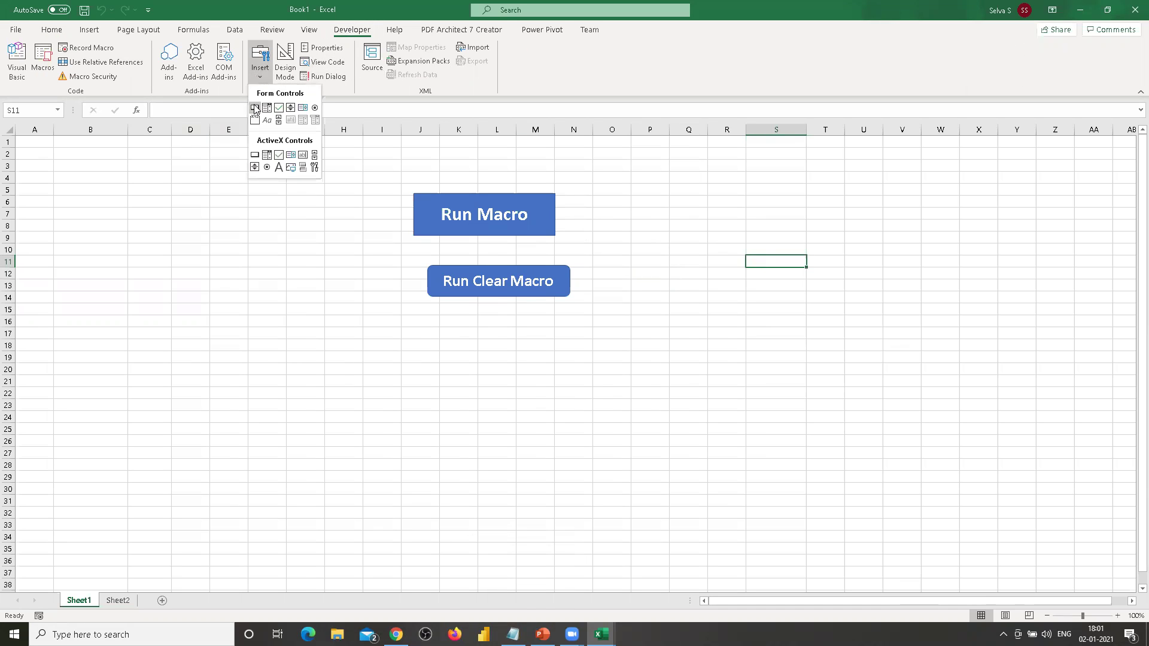
{"action": "left_click", "coordinate": [255, 107]}
{"action": "left_click_drag", "start_coordinate": [646, 166], "coordinate": [766, 199]}
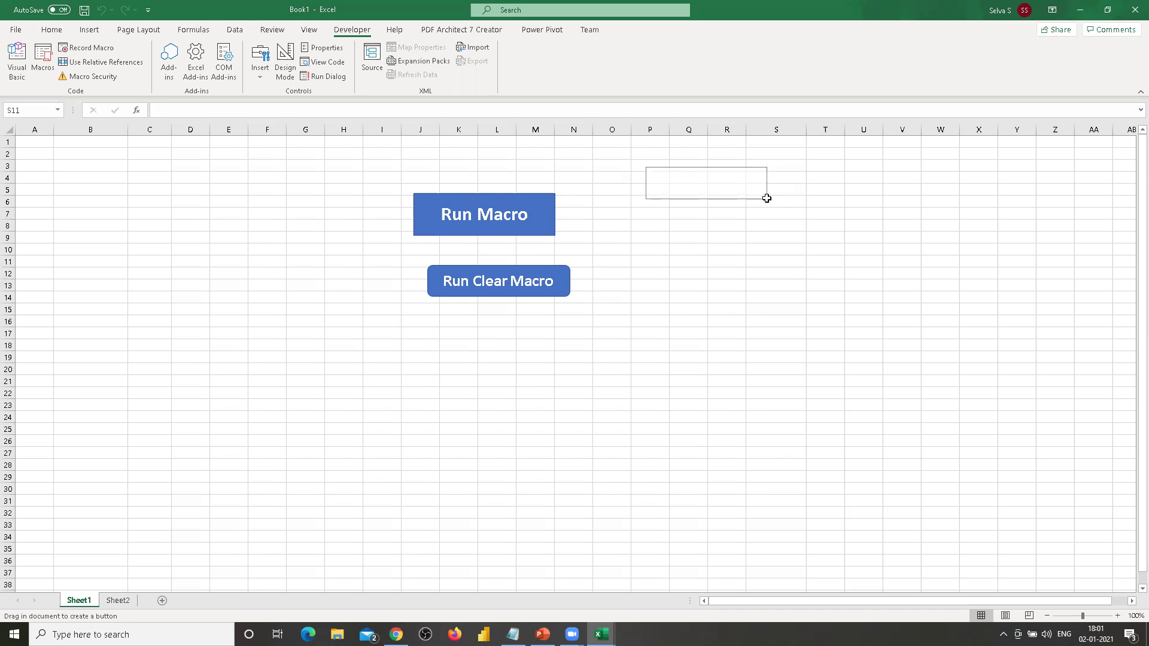
{"action": "left_click_drag", "start_coordinate": [767, 199], "coordinate": [766, 199]}
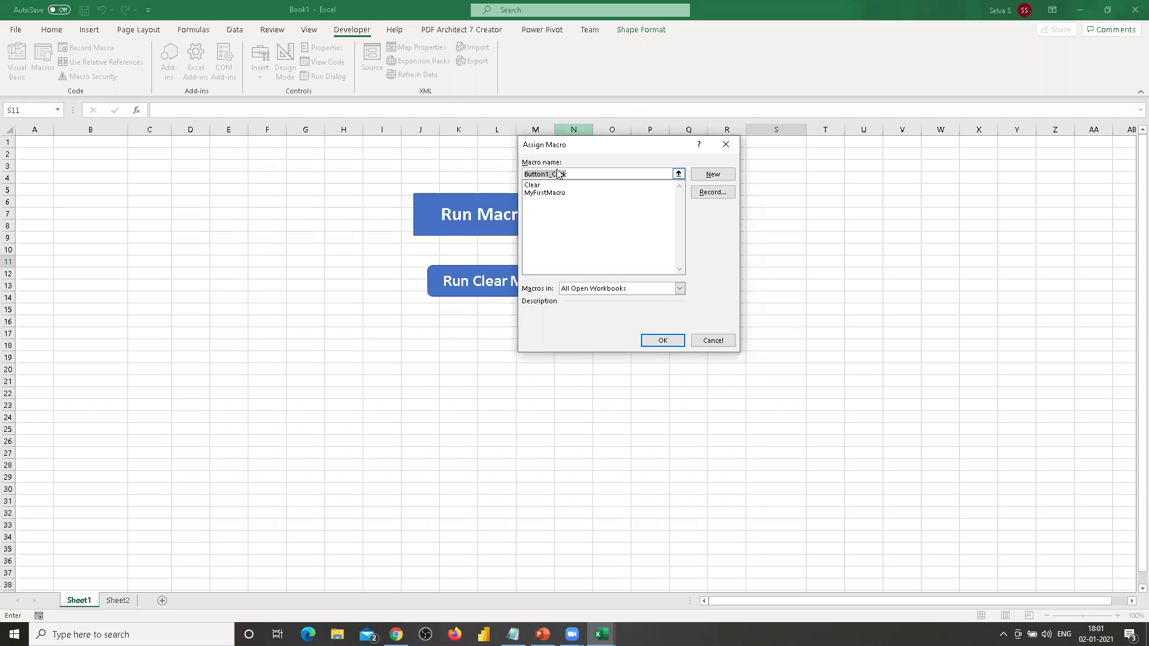
{"action": "left_click", "coordinate": [543, 193]}
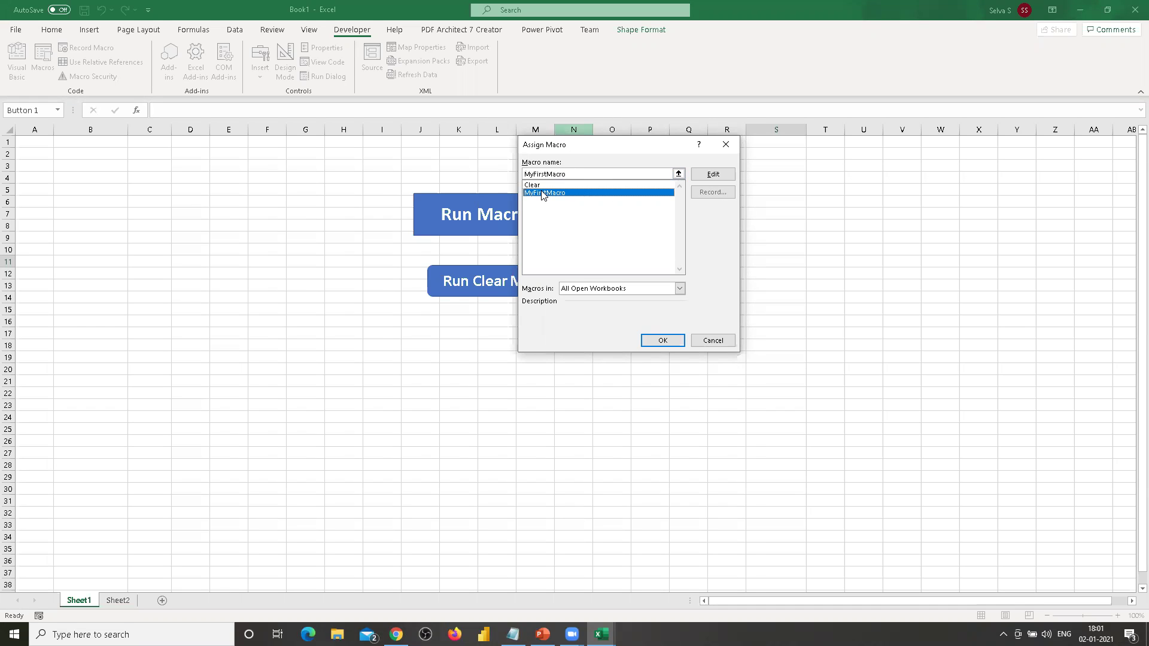
{"action": "left_click", "coordinate": [662, 340]}
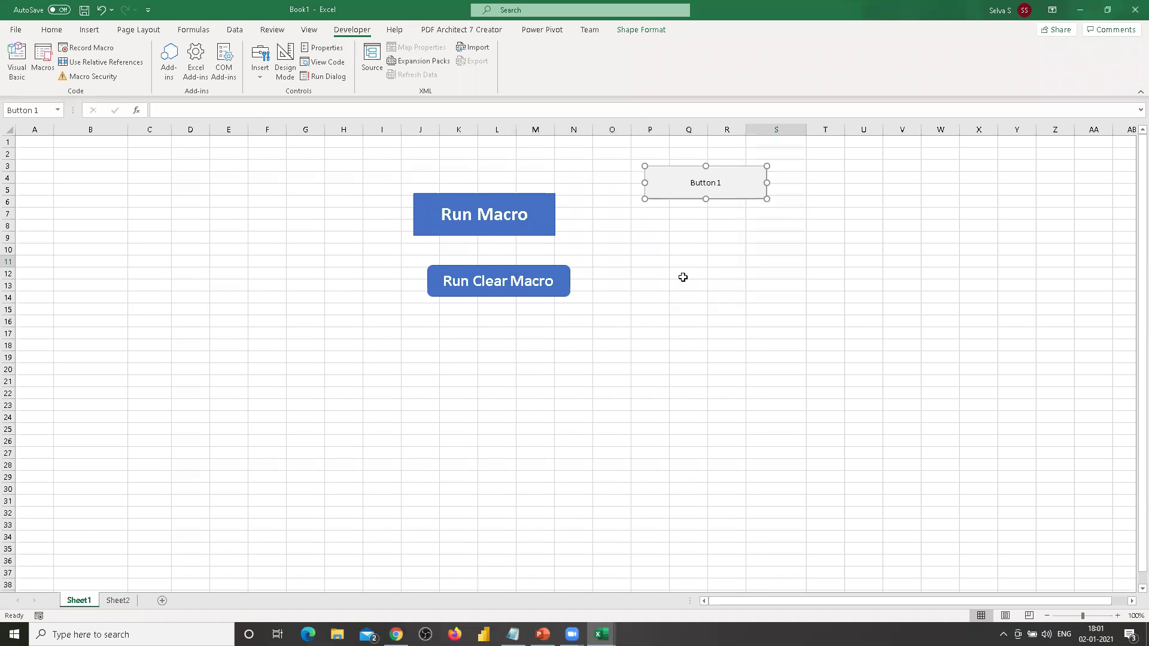
Relabel the form control button "Run Macro", deselect it, and run the macro through it
{"action": "left_click", "coordinate": [713, 183]}
{"action": "key", "text": "Delete"}
{"action": "key", "text": "Delete"}
{"action": "key", "text": "Delete"}
{"action": "key", "text": "Delete"}
{"action": "key", "text": "Delete"}
{"action": "key", "text": "Delete"}
{"action": "key", "text": "Delete"}
{"action": "key", "text": "Delete"}
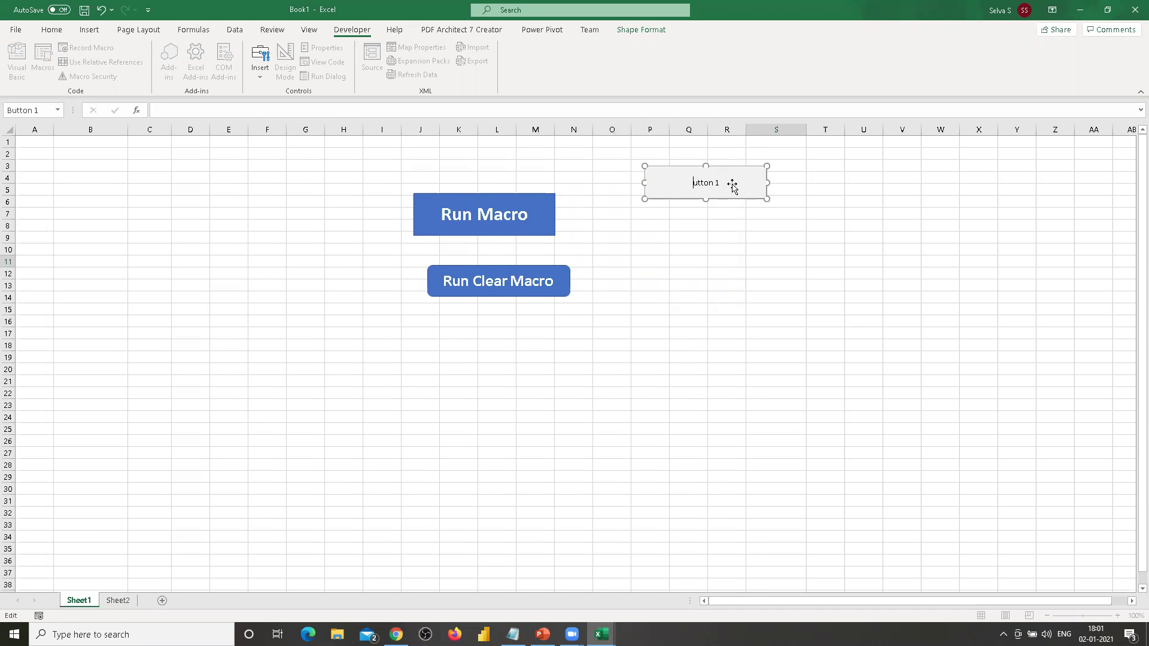
{"action": "type", "text": "Run Macro"}
{"action": "left_click", "coordinate": [736, 250]}
{"action": "left_click", "coordinate": [811, 213]}
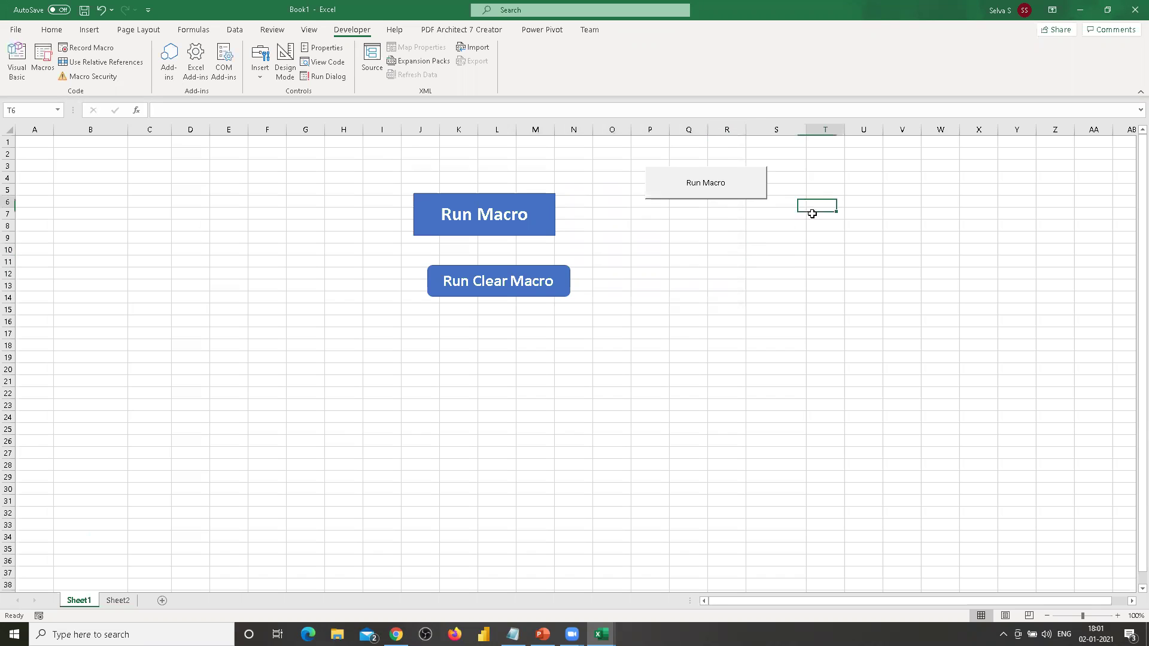
{"action": "left_click", "coordinate": [710, 186]}
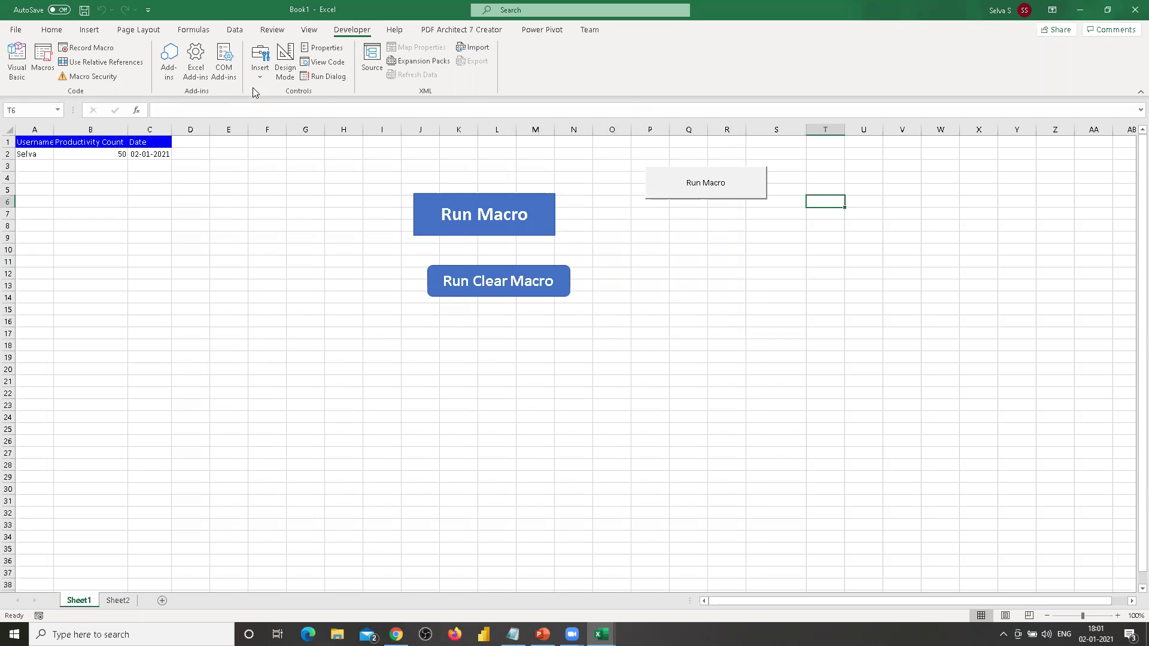
Insert a second form control button below the first one, over columns P to S, and assign the Clear macro to it
{"action": "left_click", "coordinate": [260, 67]}
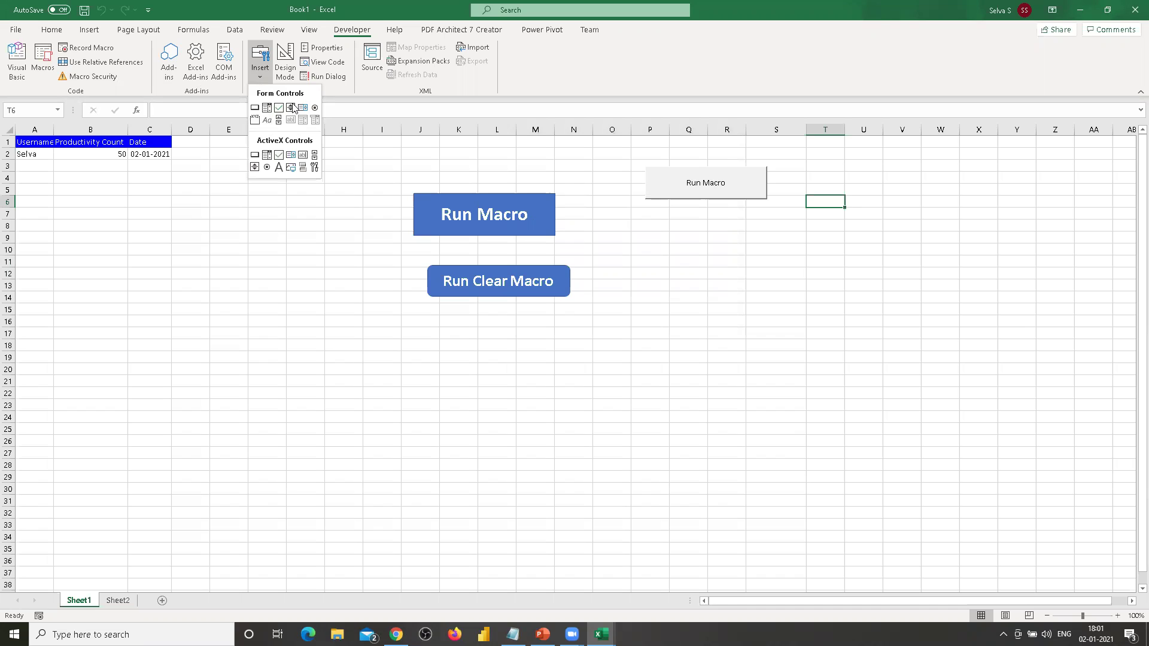
{"action": "left_click", "coordinate": [255, 108]}
{"action": "left_click_drag", "start_coordinate": [657, 226], "coordinate": [765, 248]}
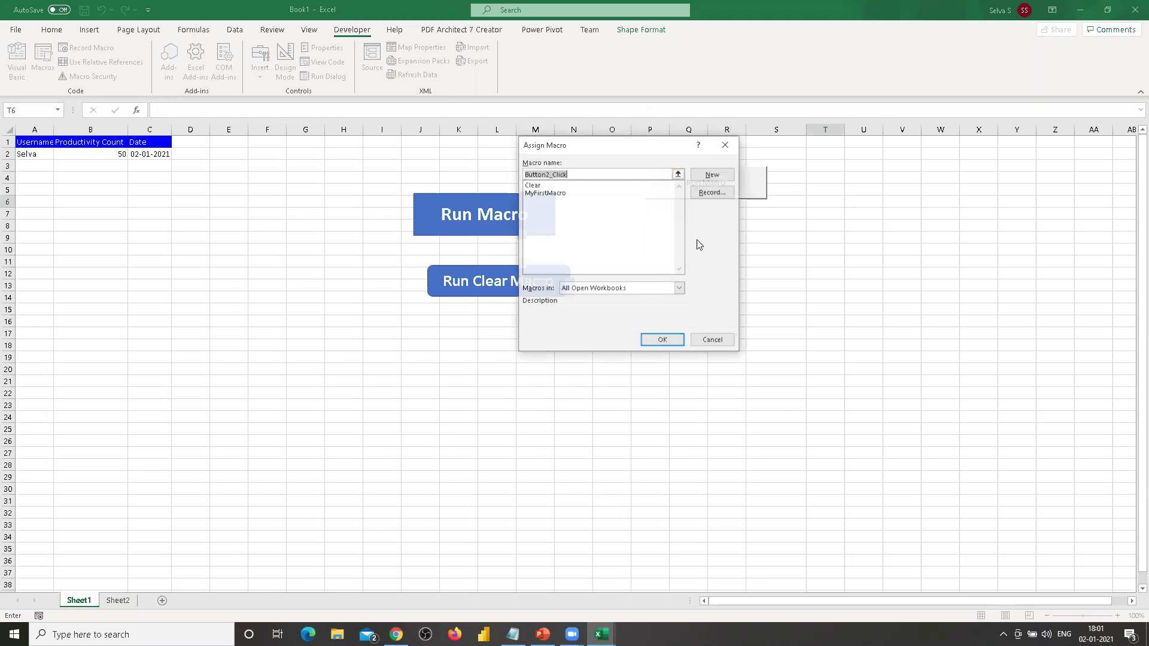
{"action": "left_click", "coordinate": [533, 185]}
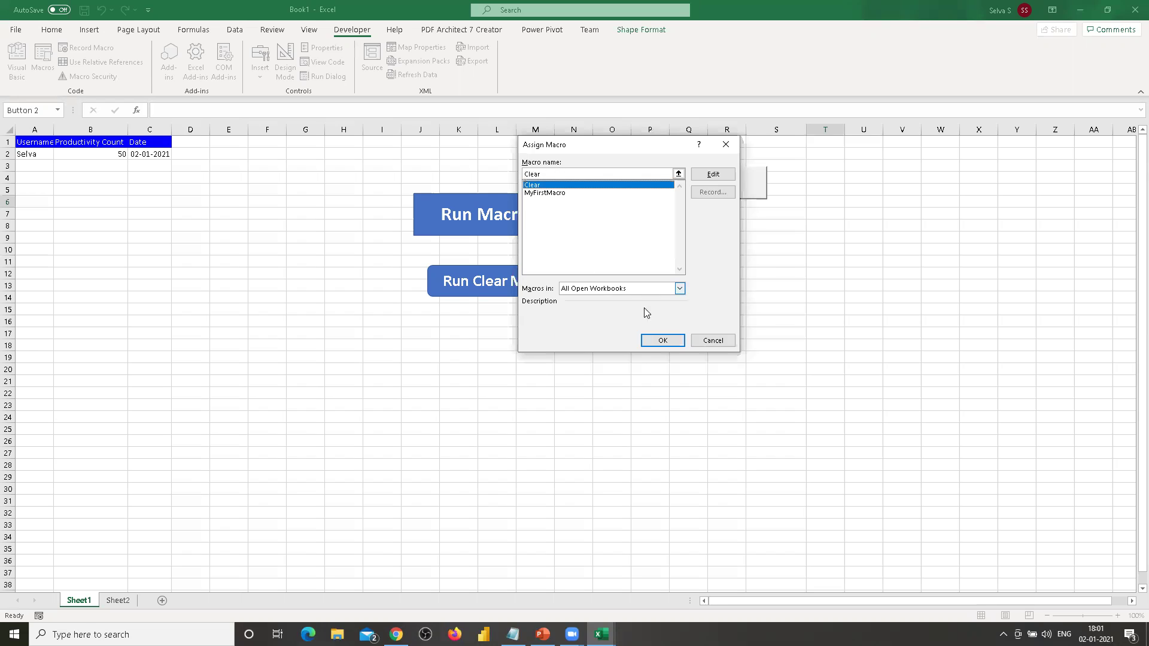
{"action": "left_click", "coordinate": [658, 341]}
{"action": "left_click", "coordinate": [715, 235]}
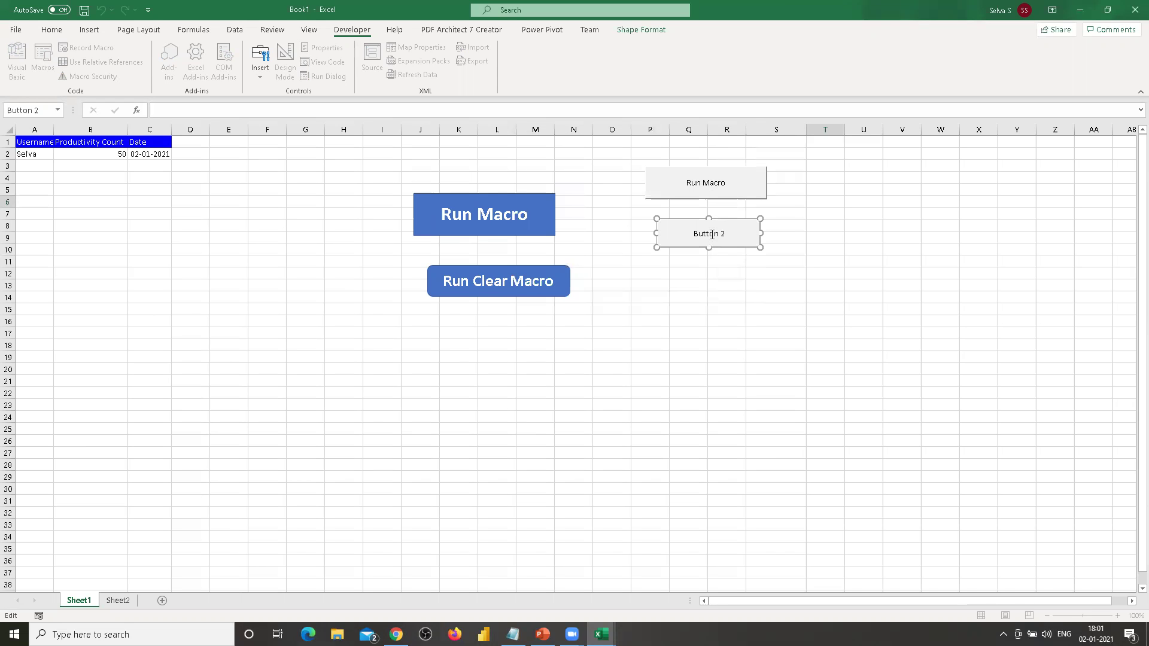
{"action": "key", "text": "Escape"}
{"action": "key", "text": "ctrl+a"}
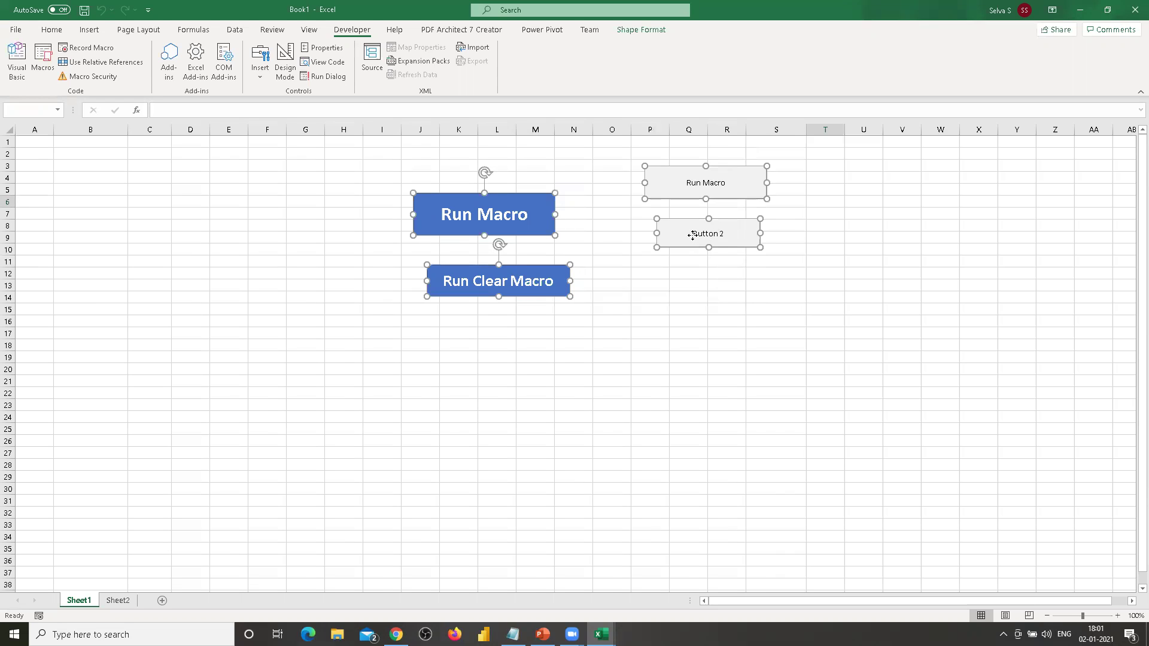
{"action": "right_click", "coordinate": [692, 235]}
{"action": "left_click", "coordinate": [691, 234]}
{"action": "right_click", "coordinate": [704, 234]}
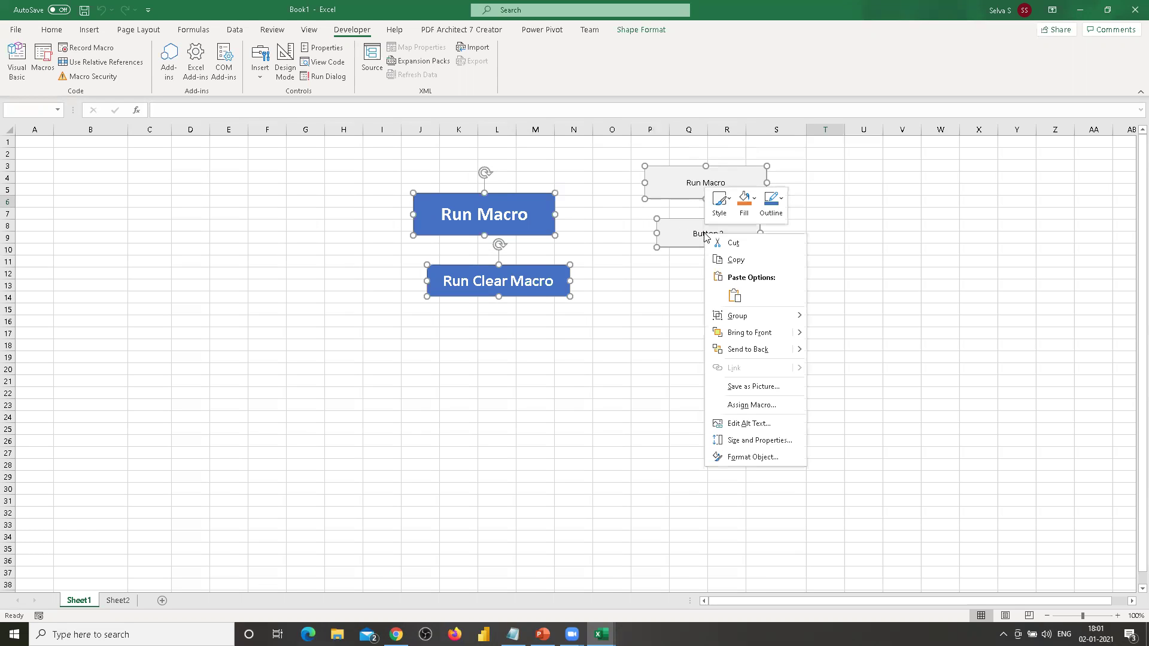
{"action": "left_click", "coordinate": [704, 234]}
{"action": "right_click", "coordinate": [705, 241]}
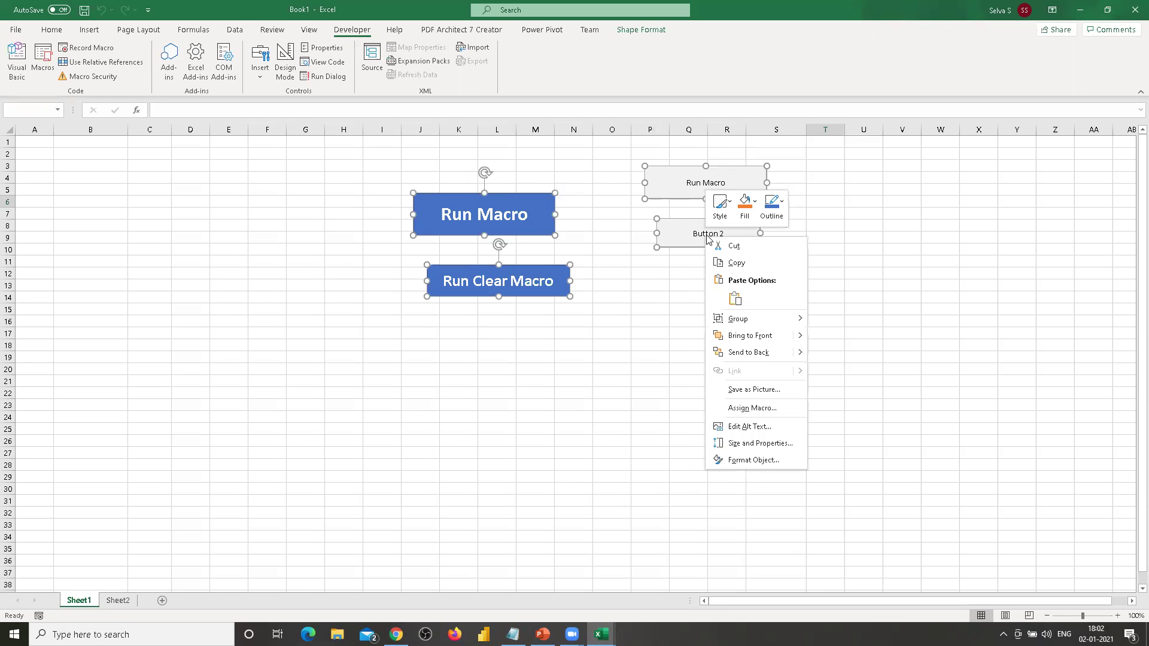
{"action": "left_click", "coordinate": [697, 230]}
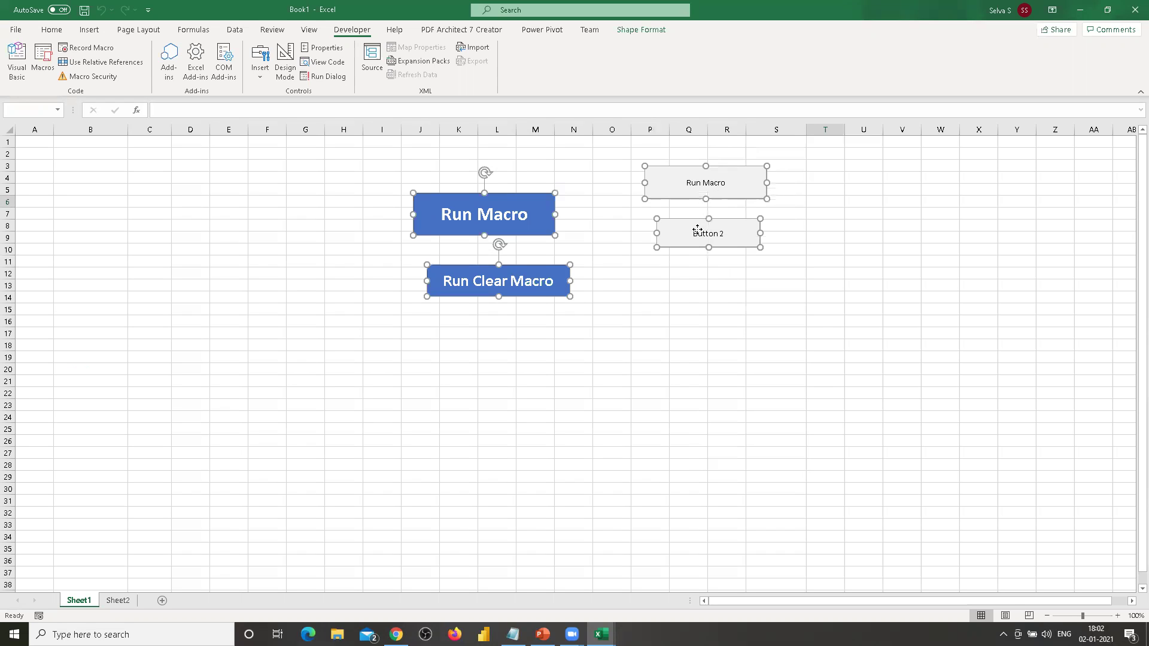
{"action": "key", "text": "Escape"}
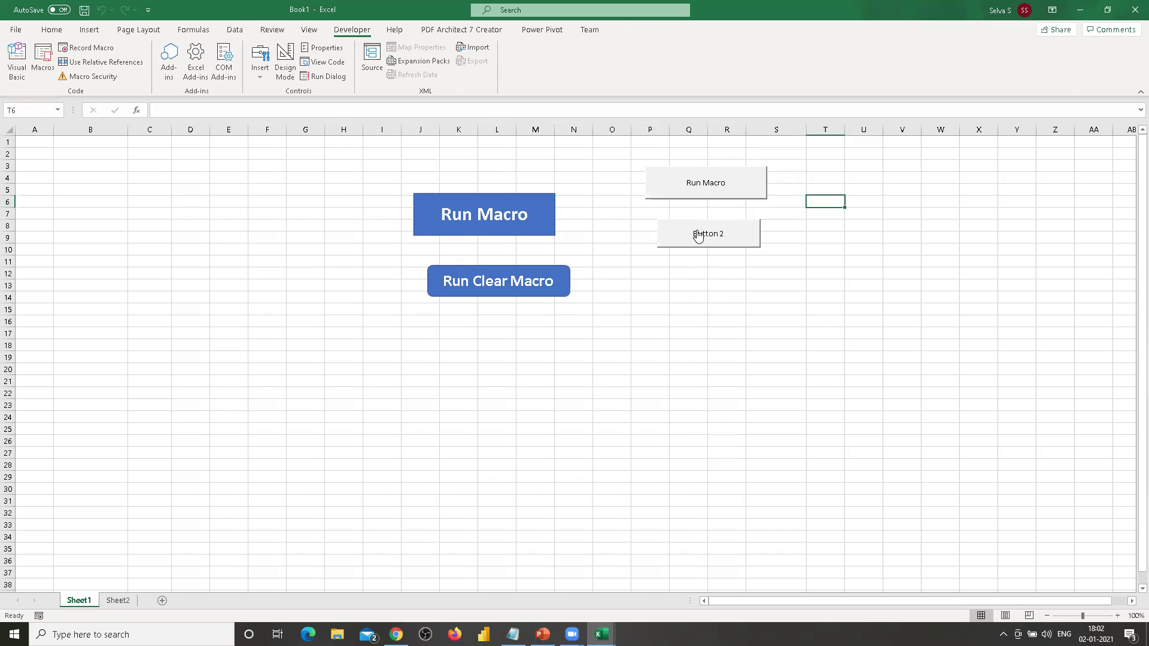
Relabel the second form control button "Clear Macro" and deselect it
{"action": "right_click", "coordinate": [698, 235]}
{"action": "left_click", "coordinate": [695, 234]}
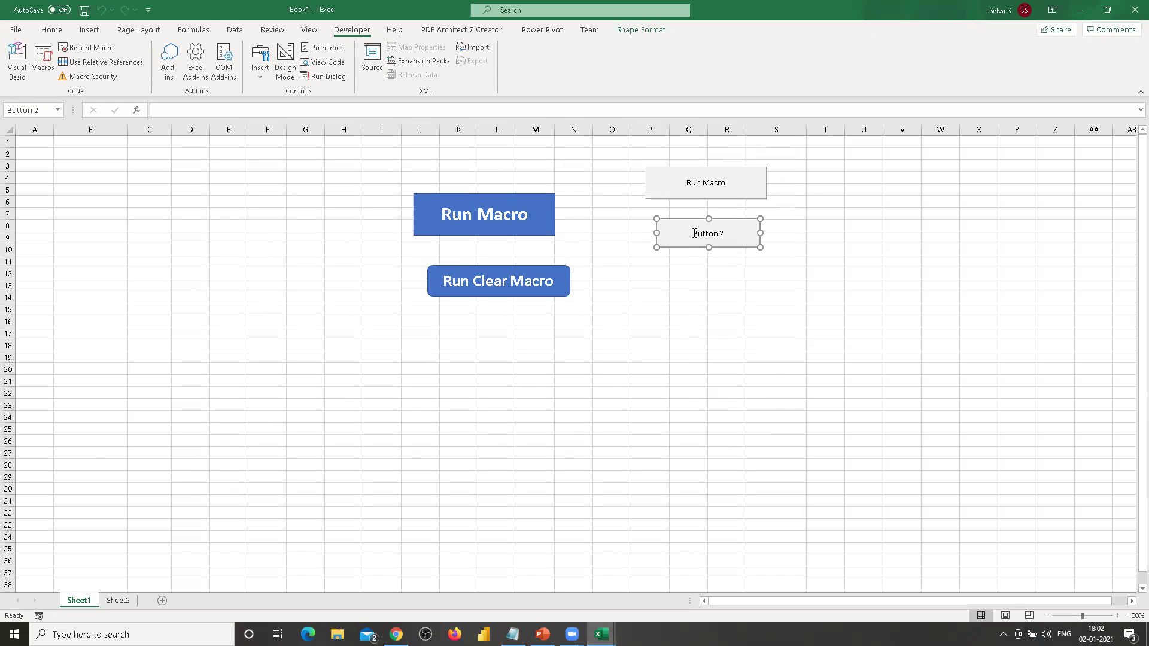
{"action": "left_click", "coordinate": [695, 233]}
{"action": "key", "text": "ctrl+a"}
{"action": "key", "text": "BackSpace"}
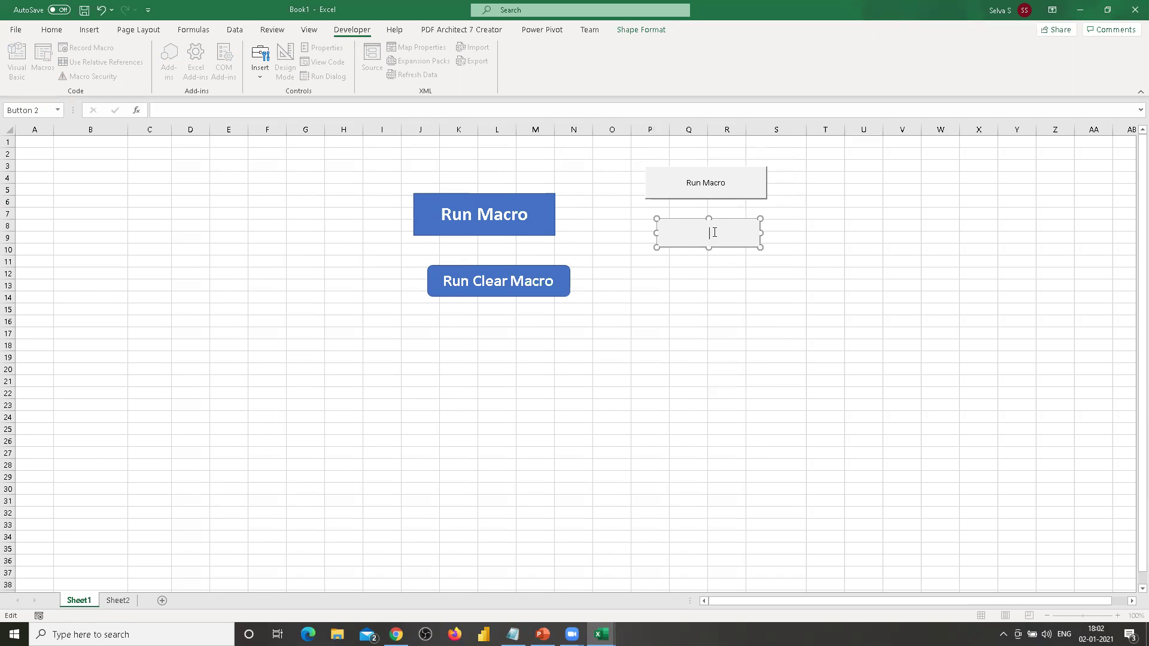
{"action": "type", "text": "Clear Macro"}
{"action": "left_click", "coordinate": [849, 260]}
Run MyFirstMacro through the Run Macro form button, and clear its output with the Clear Macro form button
{"action": "left_click", "coordinate": [695, 183]}
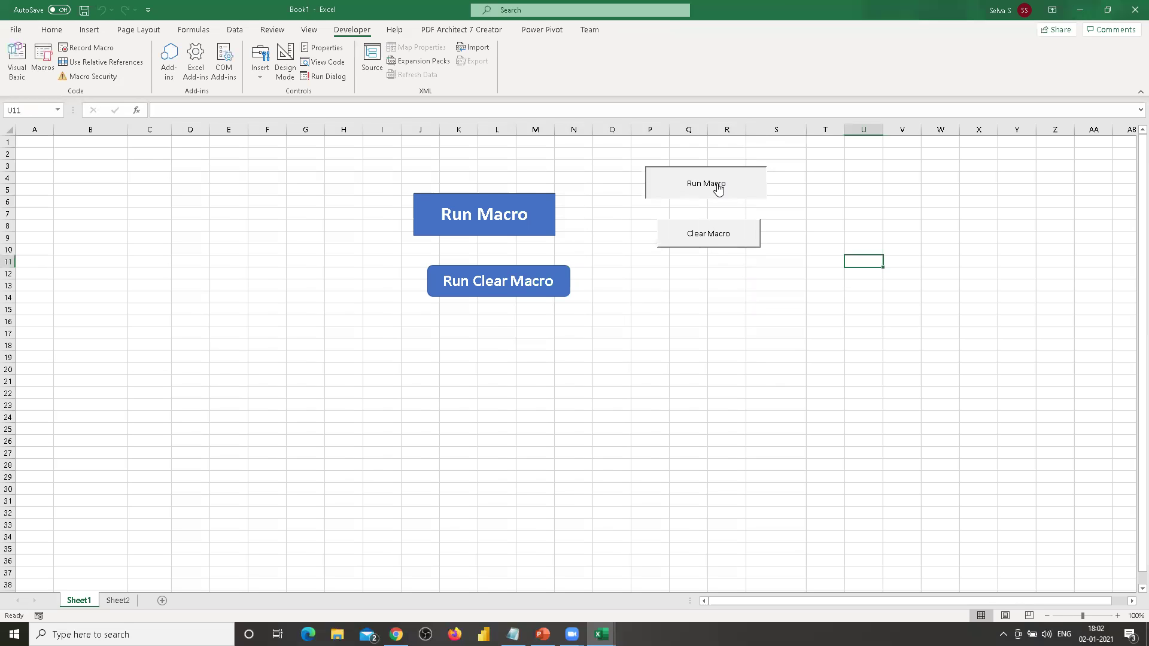
{"action": "left_click", "coordinate": [698, 237]}
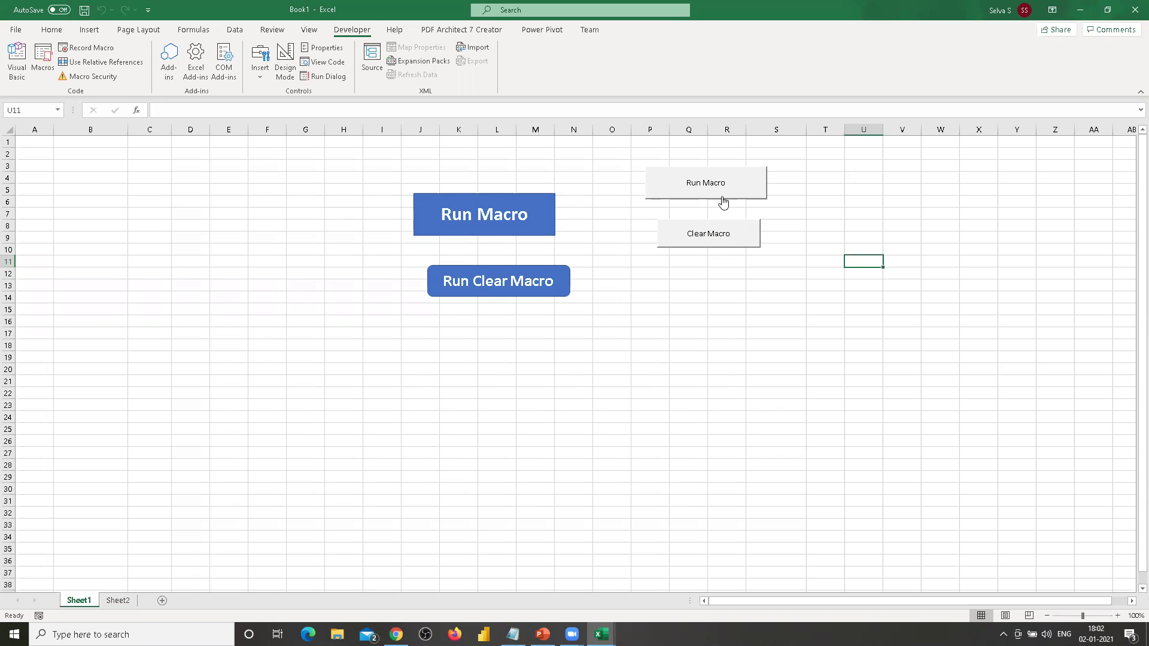
{"action": "left_click", "coordinate": [819, 216]}
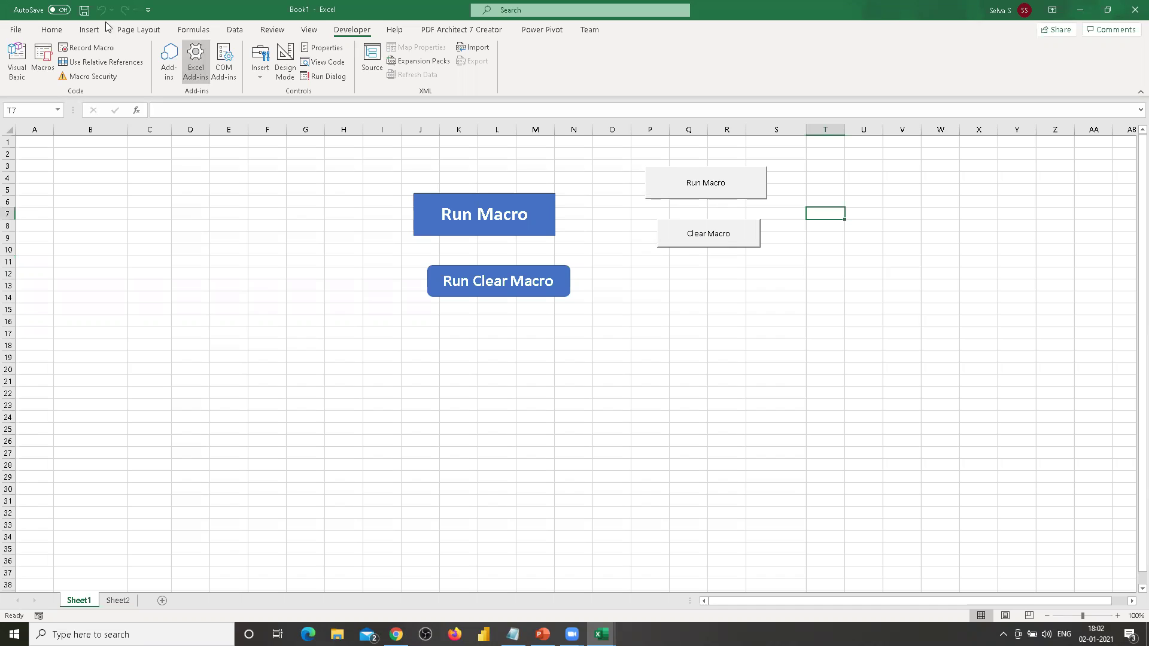
{"action": "left_click", "coordinate": [51, 29]}
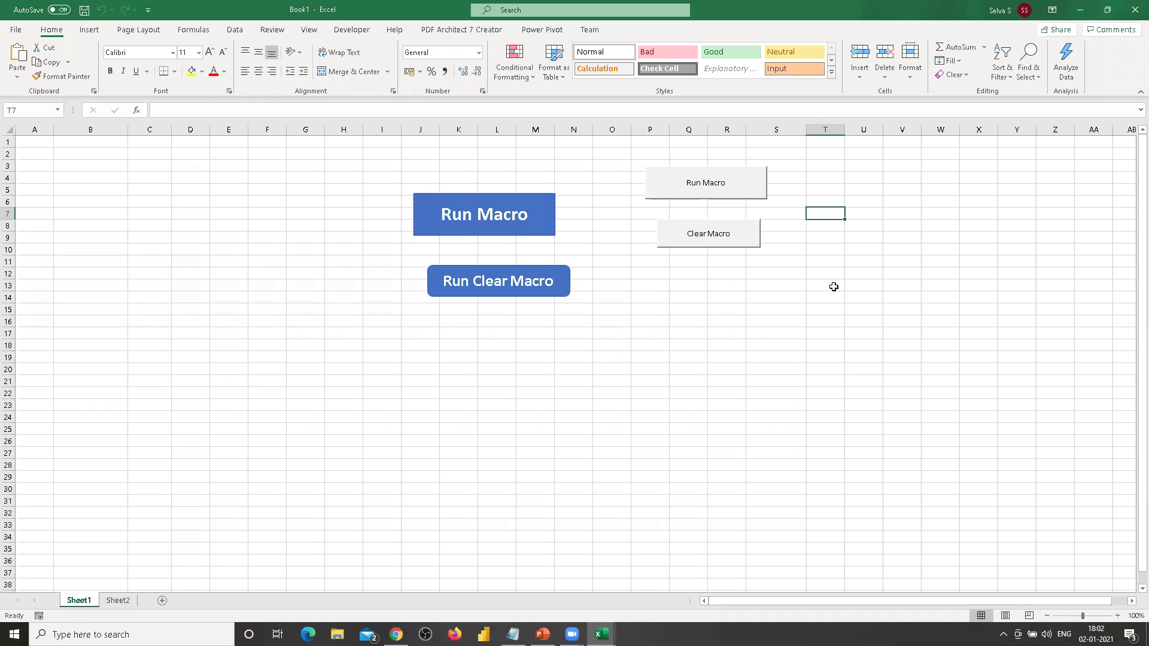
{"action": "key", "text": "alt+F8"}
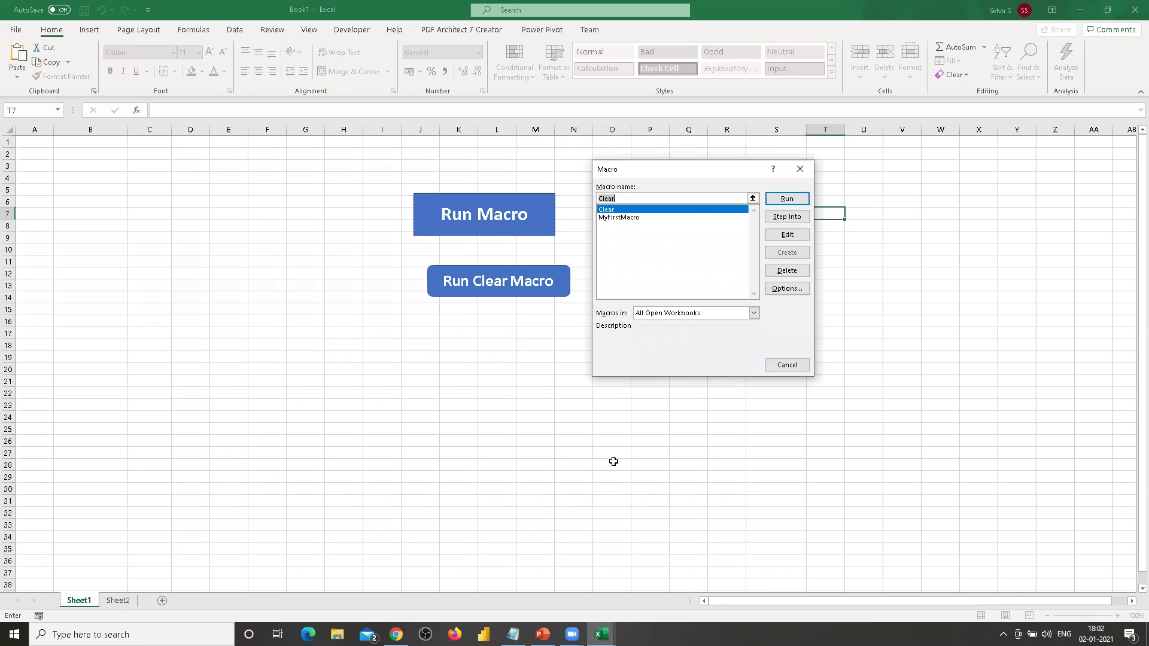
{"action": "left_click", "coordinate": [801, 169]}
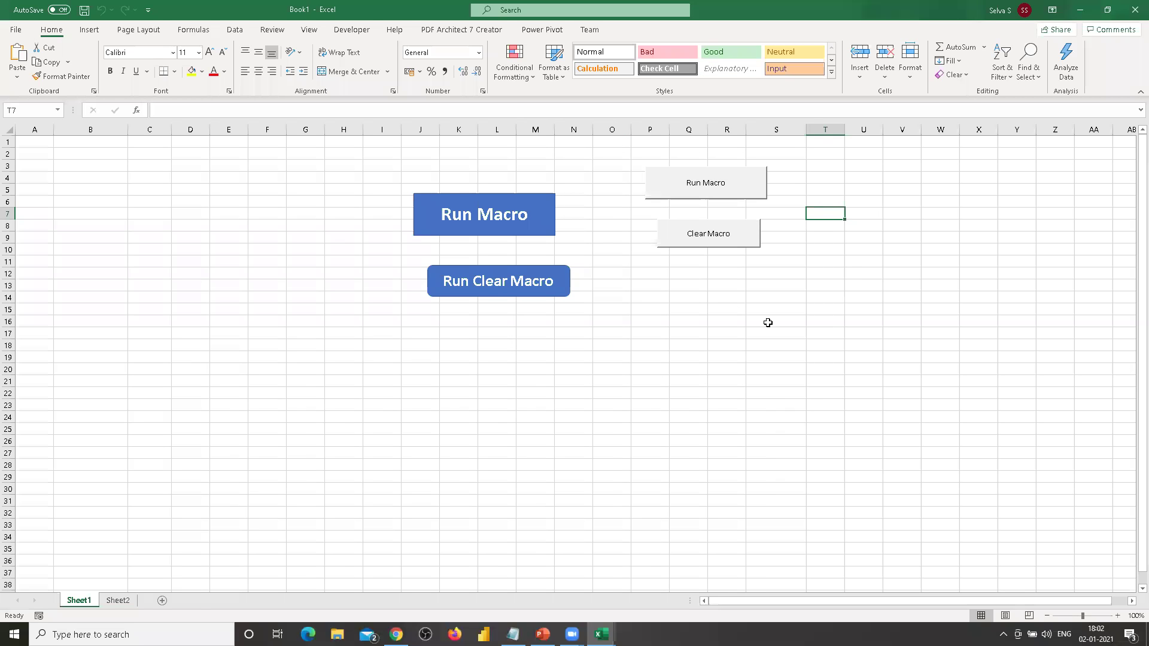
Run MyFirstMacro from the Macro dialog, and clear its output by running the Clear macro from the same dialog
{"action": "key", "text": "alt+F8"}
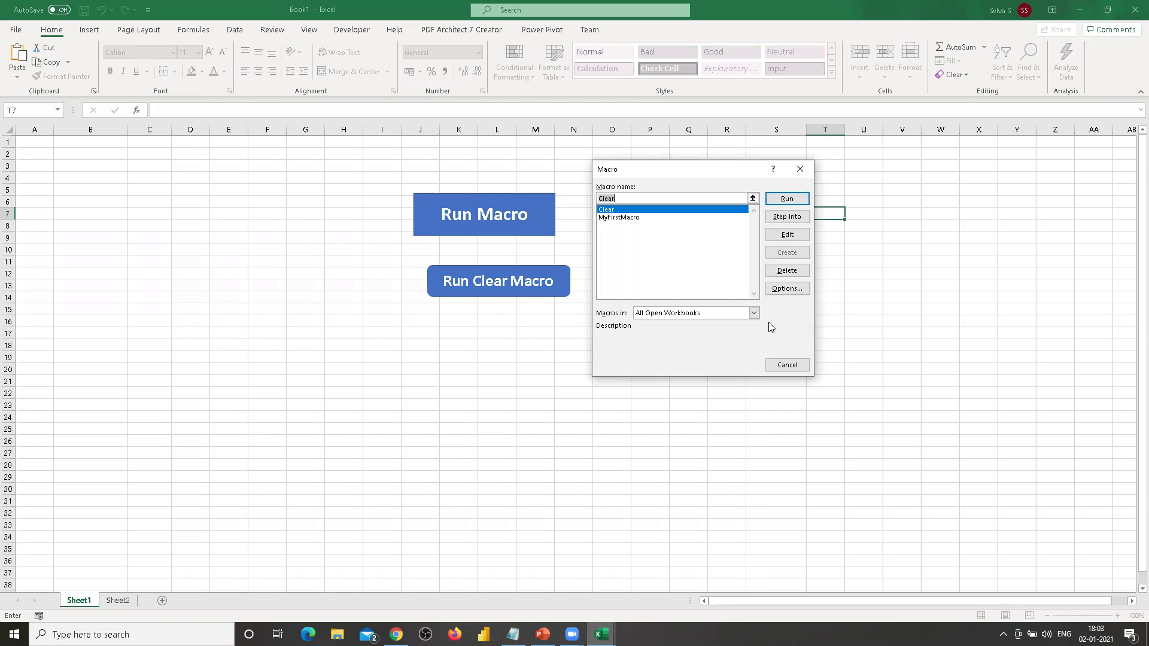
{"action": "left_click", "coordinate": [625, 217]}
{"action": "left_click", "coordinate": [787, 199]}
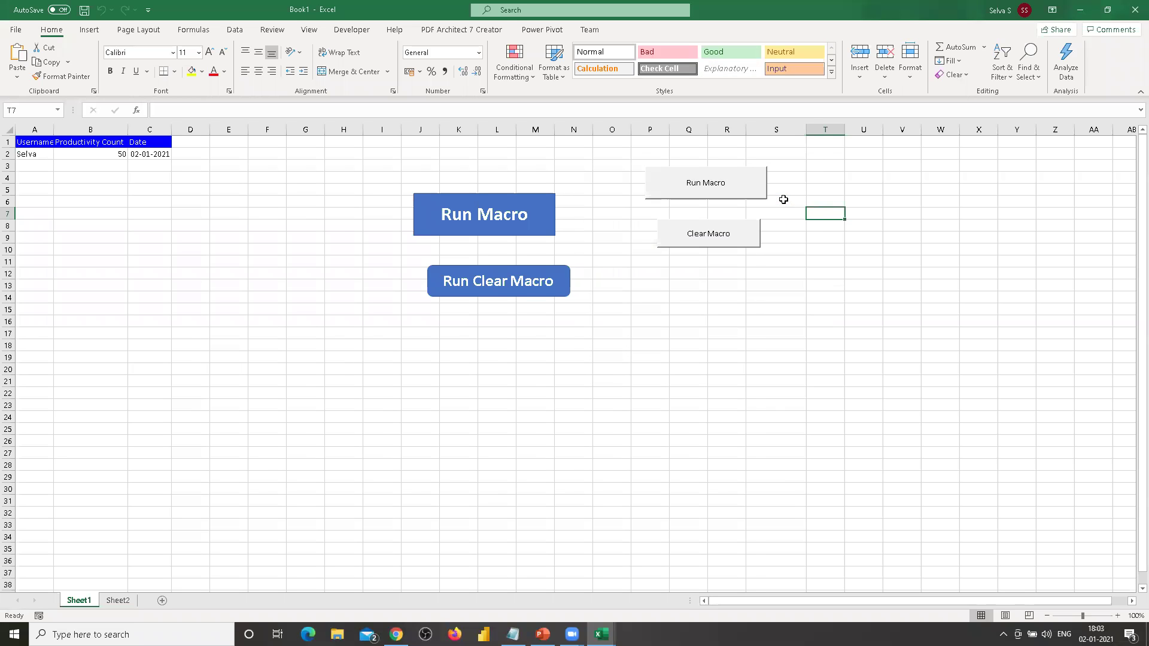
{"action": "left_click", "coordinate": [714, 179]}
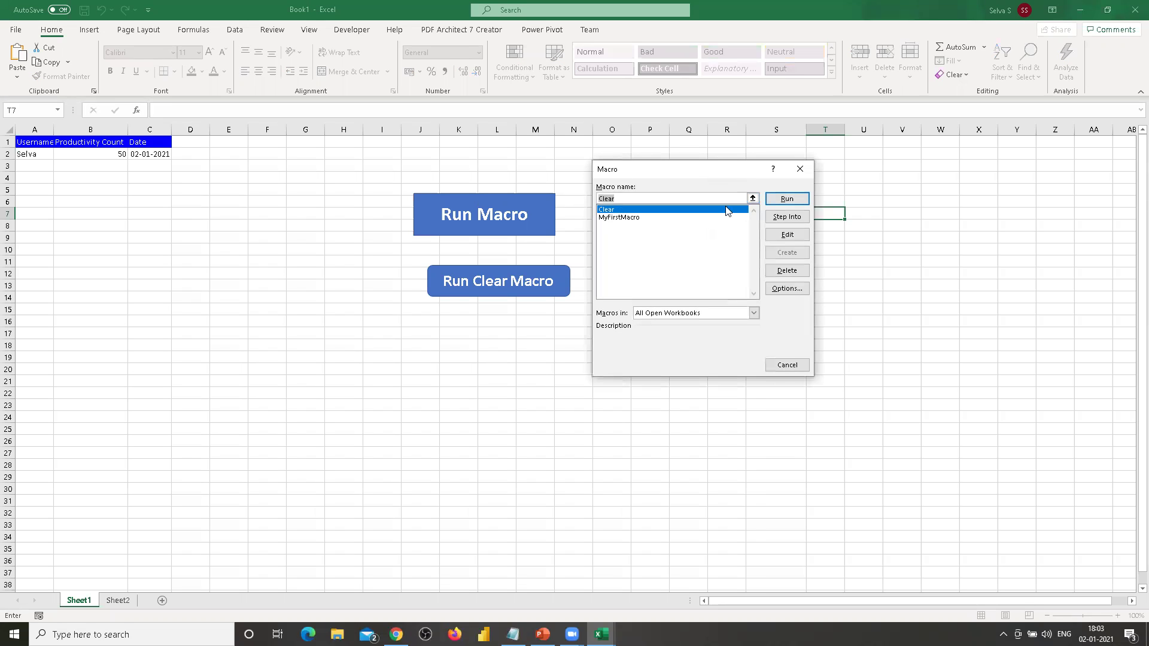
{"action": "left_click", "coordinate": [787, 199]}
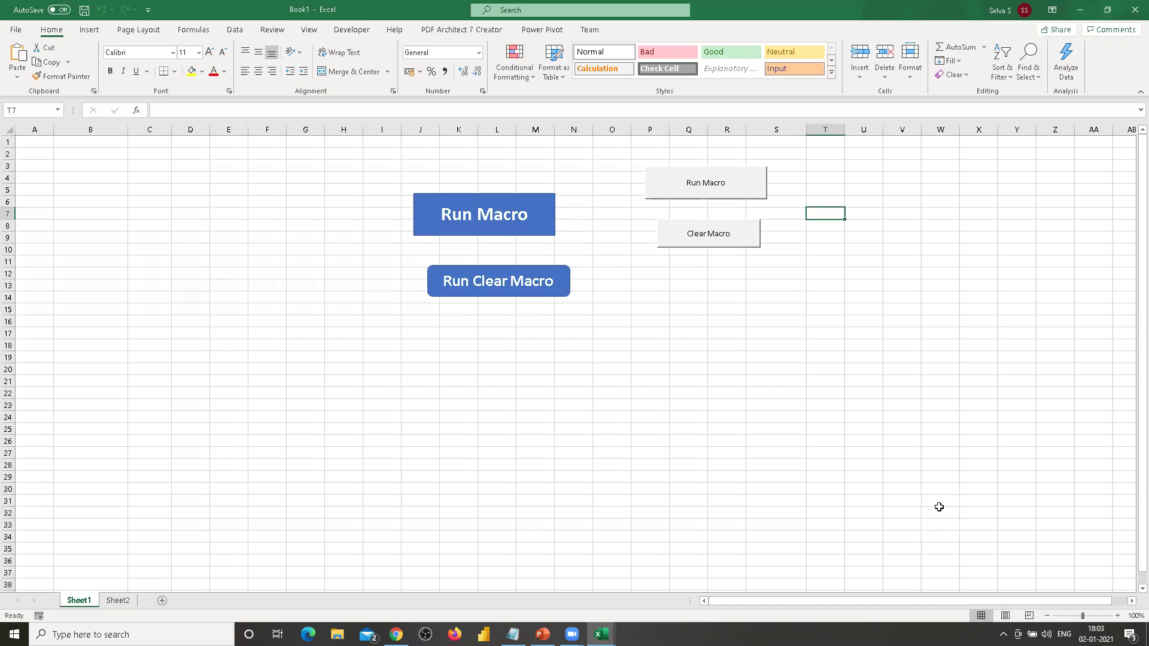
Open the ribbon customization options and add a new custom tab after the Team tab
{"action": "left_click", "coordinate": [357, 31]}
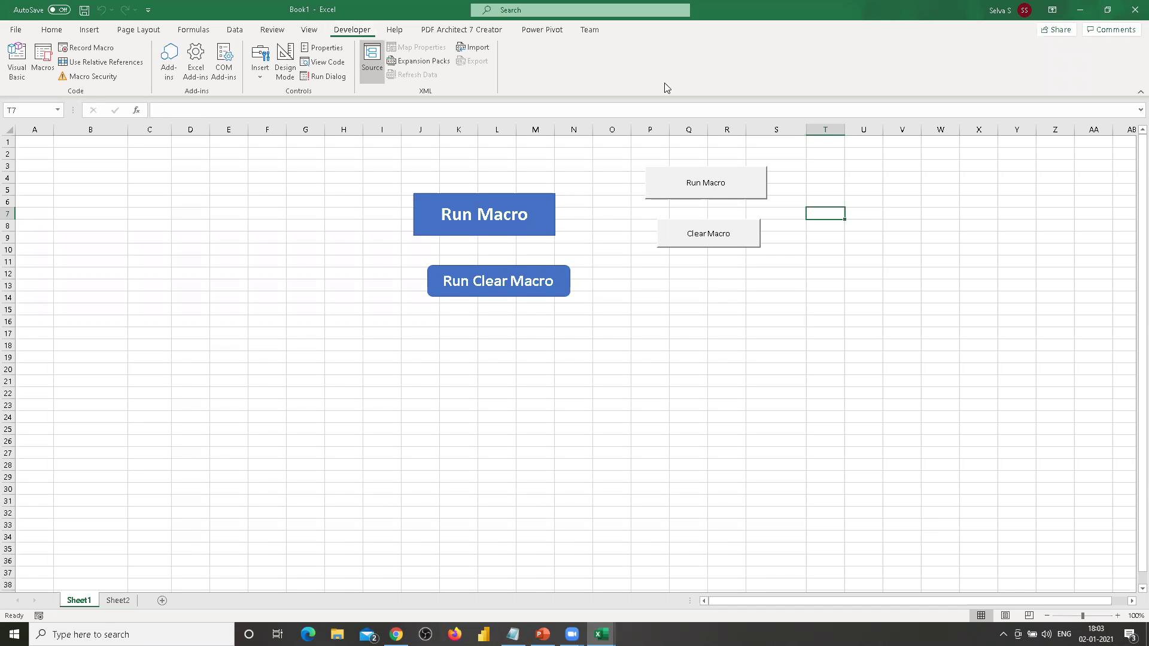
{"action": "right_click", "coordinate": [634, 73]}
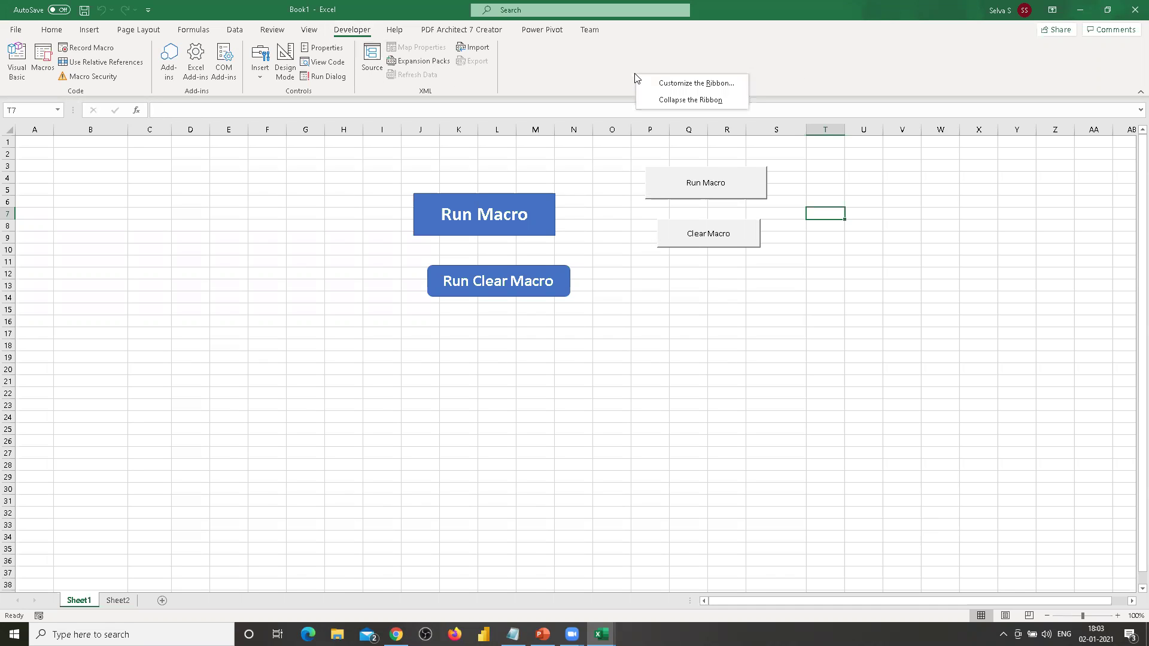
{"action": "left_click", "coordinate": [677, 87]}
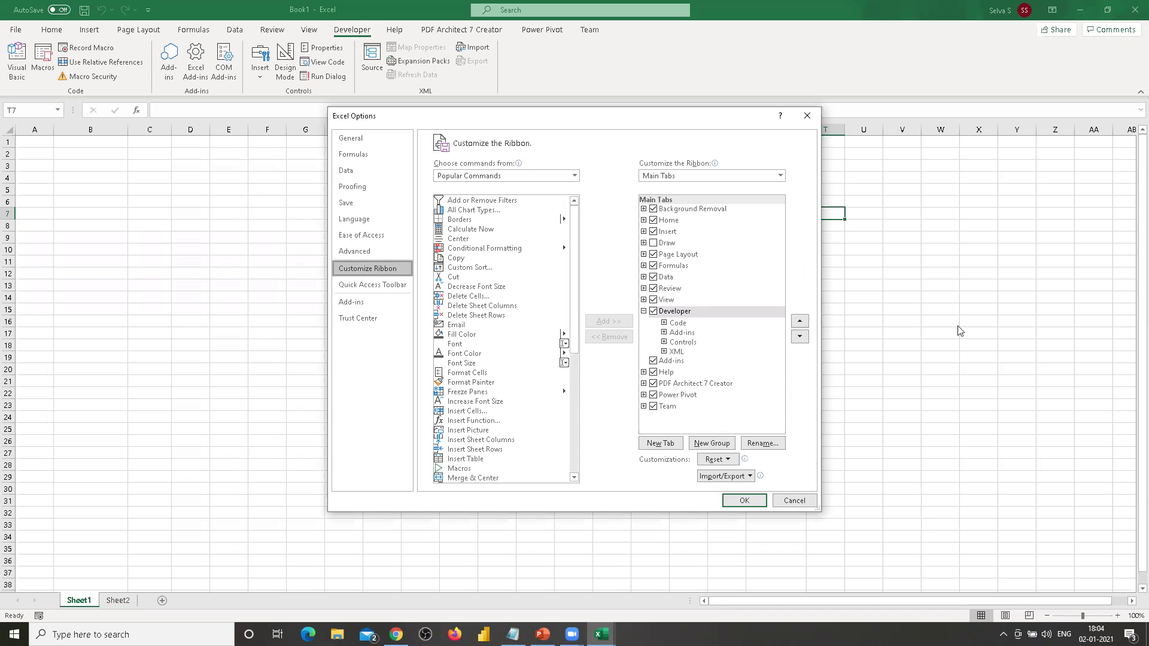
{"action": "left_click", "coordinate": [643, 311]}
{"action": "left_click", "coordinate": [669, 369]}
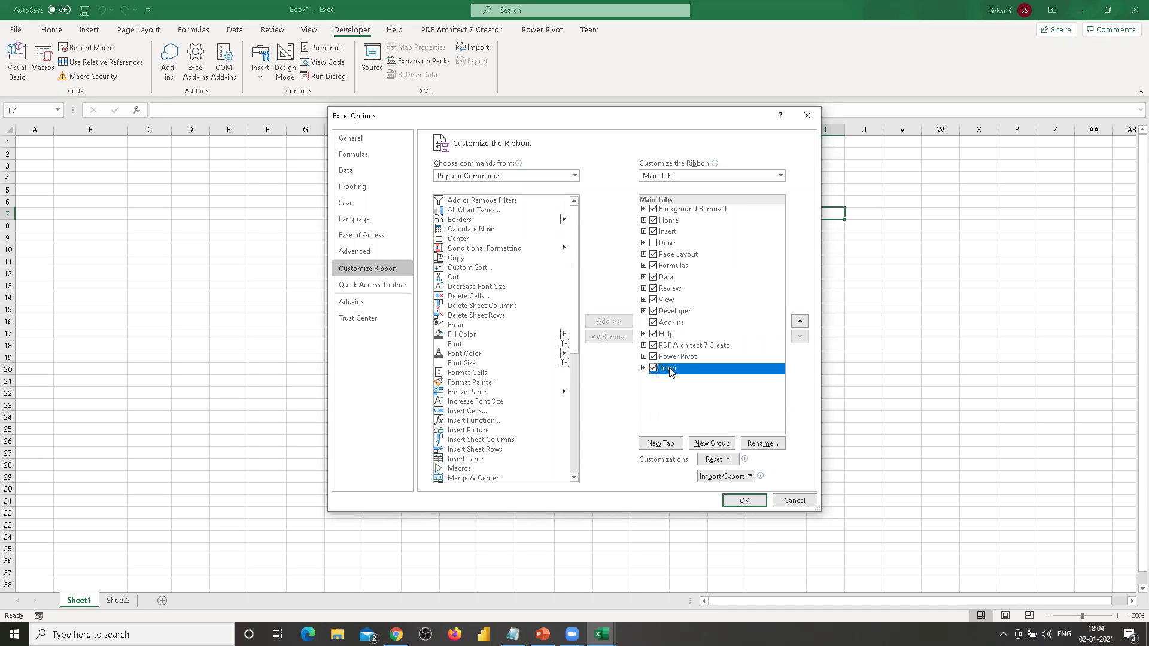
{"action": "left_click", "coordinate": [661, 444]}
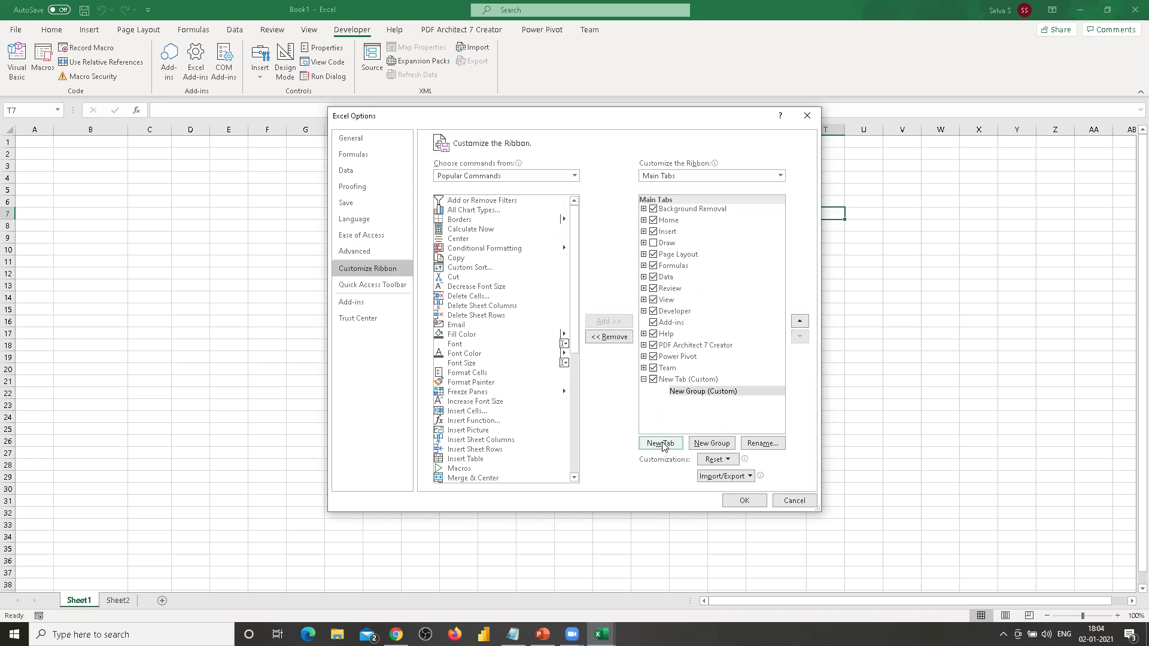
Rename the new custom ribbon tab "My Automation Tab"
{"action": "left_click", "coordinate": [684, 377]}
{"action": "left_click", "coordinate": [769, 446]}
{"action": "type", "text": "My AUtomation Tab"}
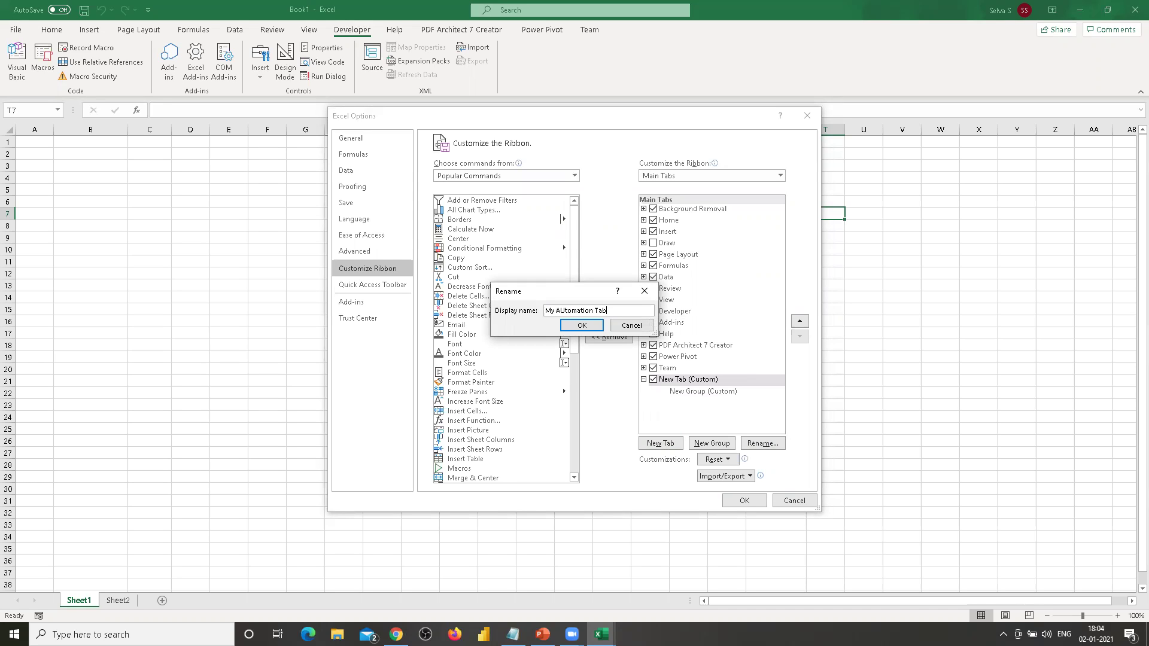
{"action": "left_click", "coordinate": [564, 310]}
{"action": "key", "text": "BackSpace"}
{"action": "type", "text": "u"}
{"action": "left_click", "coordinate": [581, 325]}
Rename the new group in My Automation Tab "Basic Macro" and give it the first symbol in the symbol grid
{"action": "left_click", "coordinate": [696, 392]}
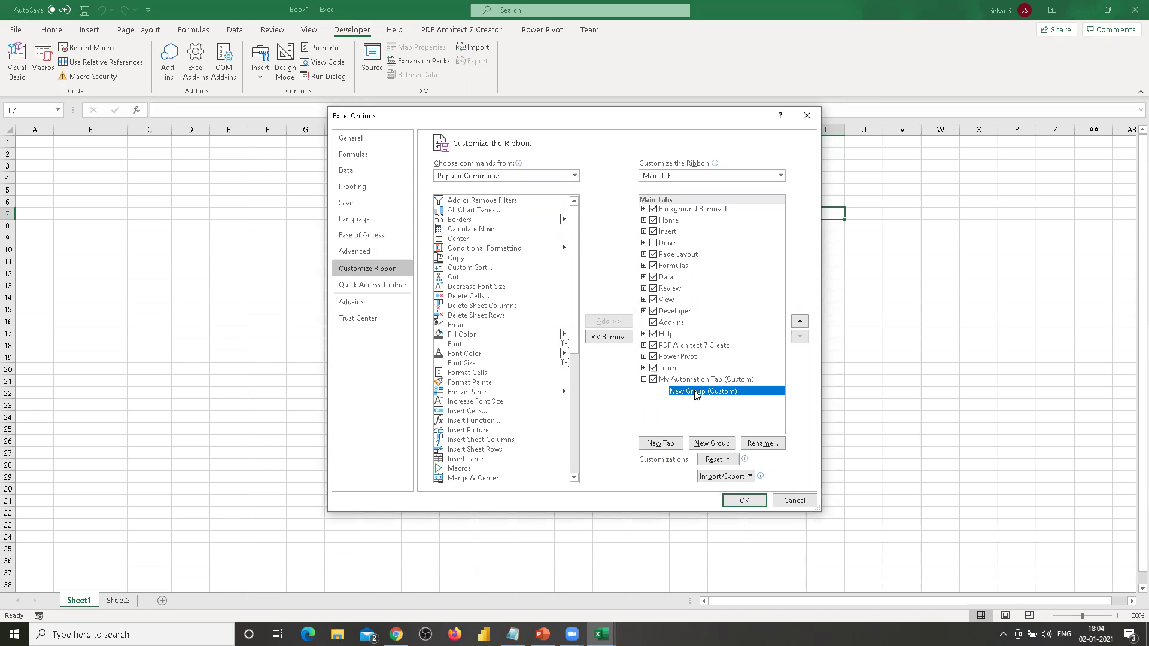
{"action": "right_click", "coordinate": [696, 394]}
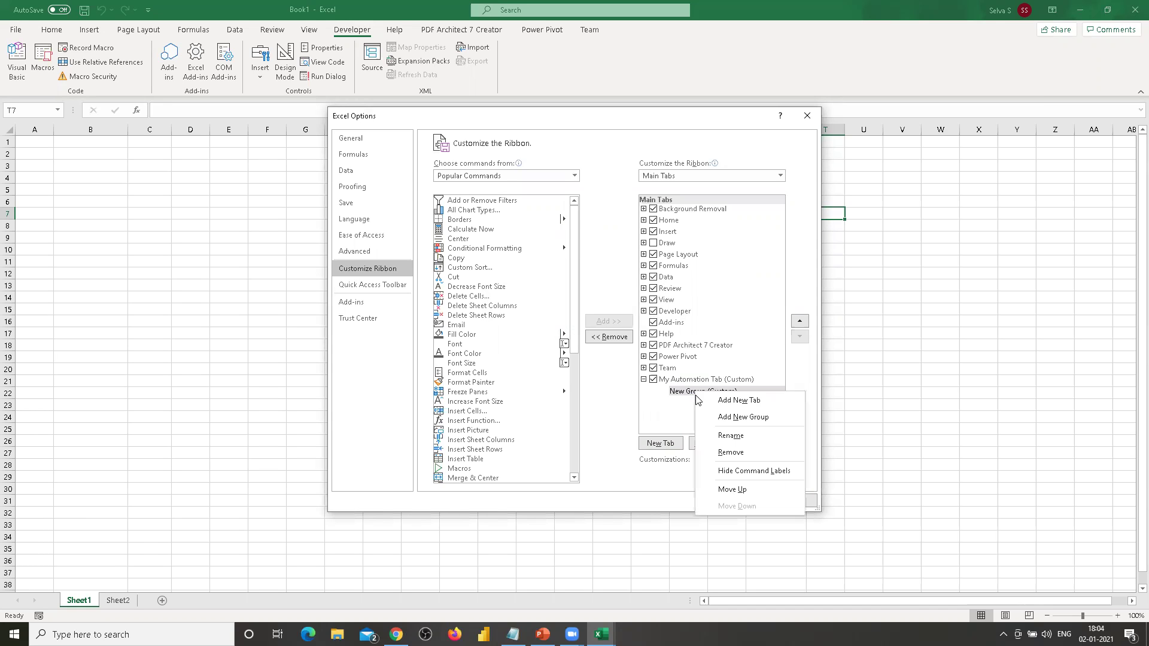
{"action": "left_click", "coordinate": [682, 399]}
{"action": "left_click", "coordinate": [756, 444]}
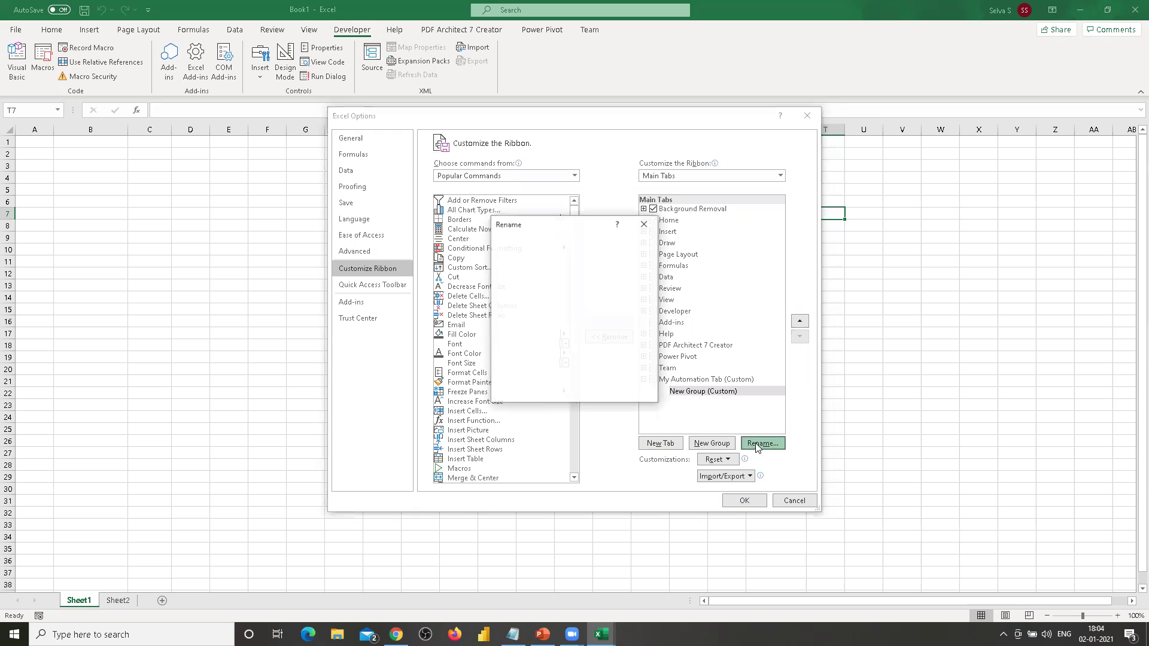
{"action": "type", "text": "B"}
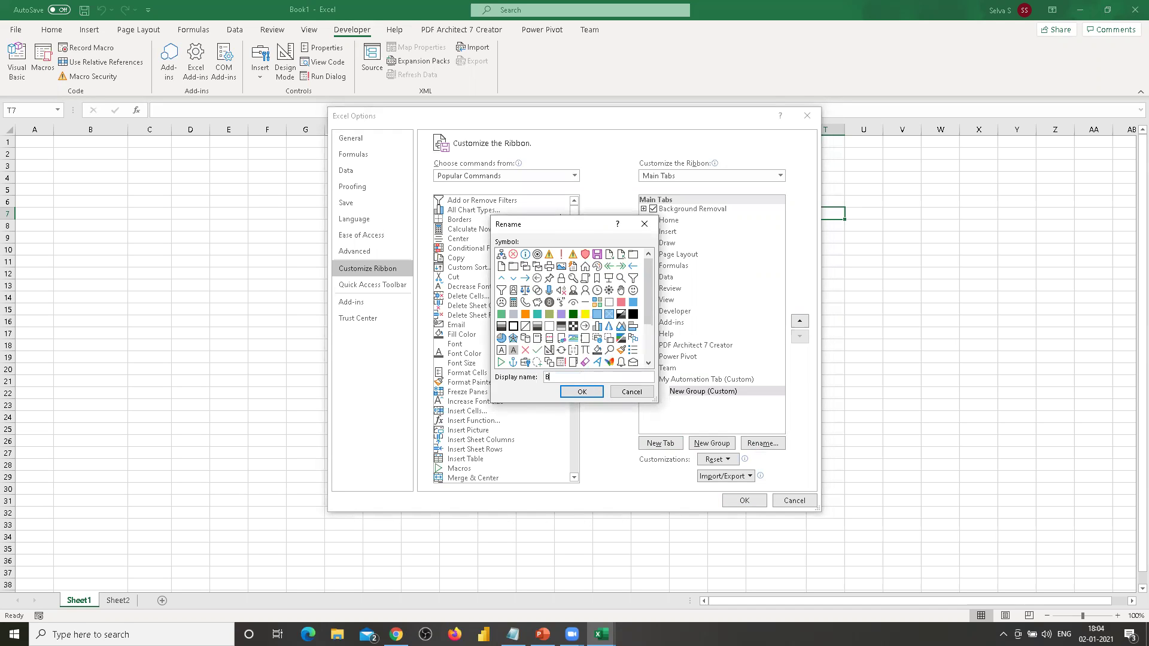
{"action": "type", "text": "asic Macro"}
{"action": "left_click", "coordinate": [597, 301]}
{"action": "left_click", "coordinate": [624, 377]}
{"action": "left_click", "coordinate": [502, 255]}
{"action": "left_click", "coordinate": [585, 393]}
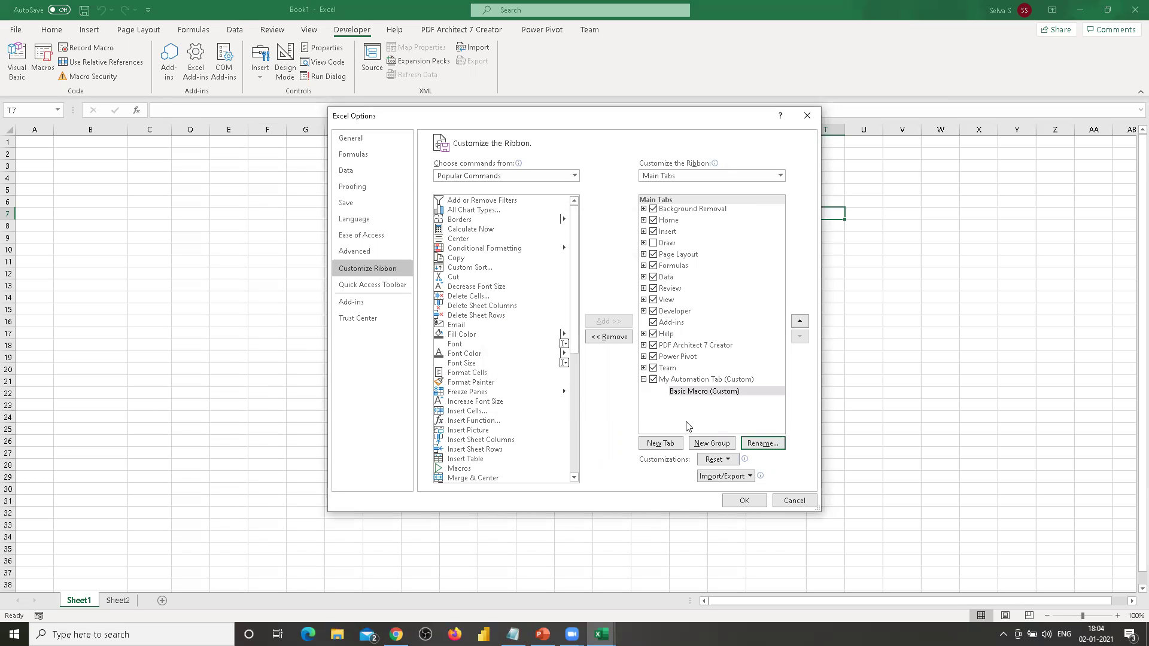
Add the macros MyFirstMacro and Clear to the Basic Macro group of My Automation Tab, and apply the ribbon customization
{"action": "left_click", "coordinate": [697, 393]}
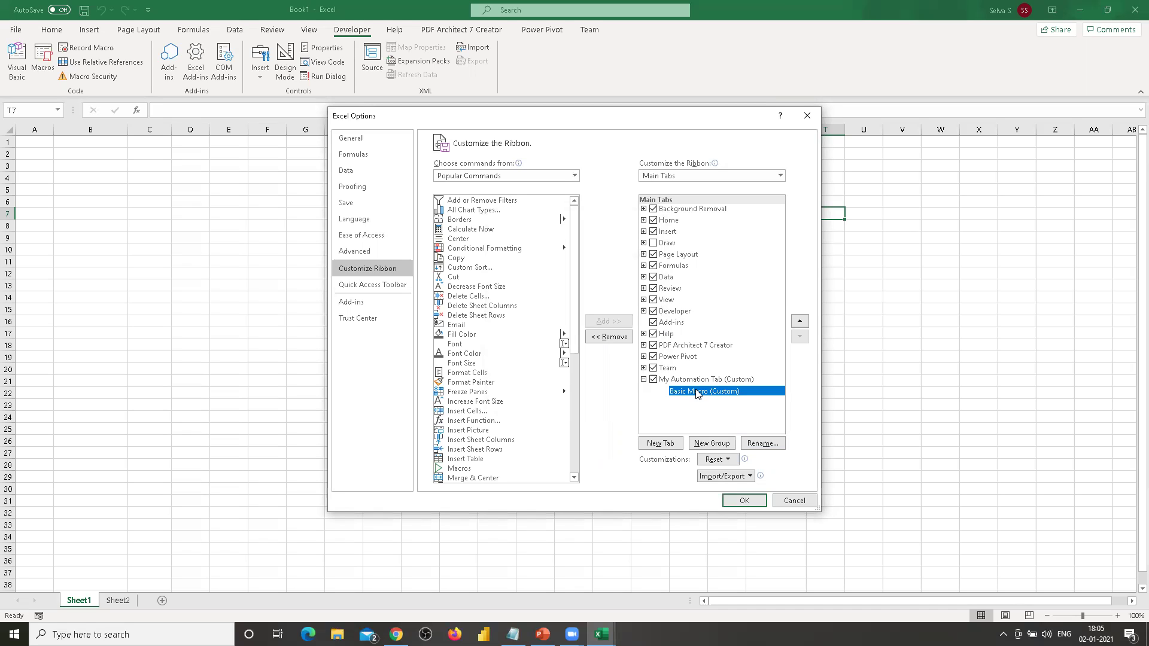
{"action": "left_click", "coordinate": [575, 176]}
{"action": "left_click", "coordinate": [456, 222]}
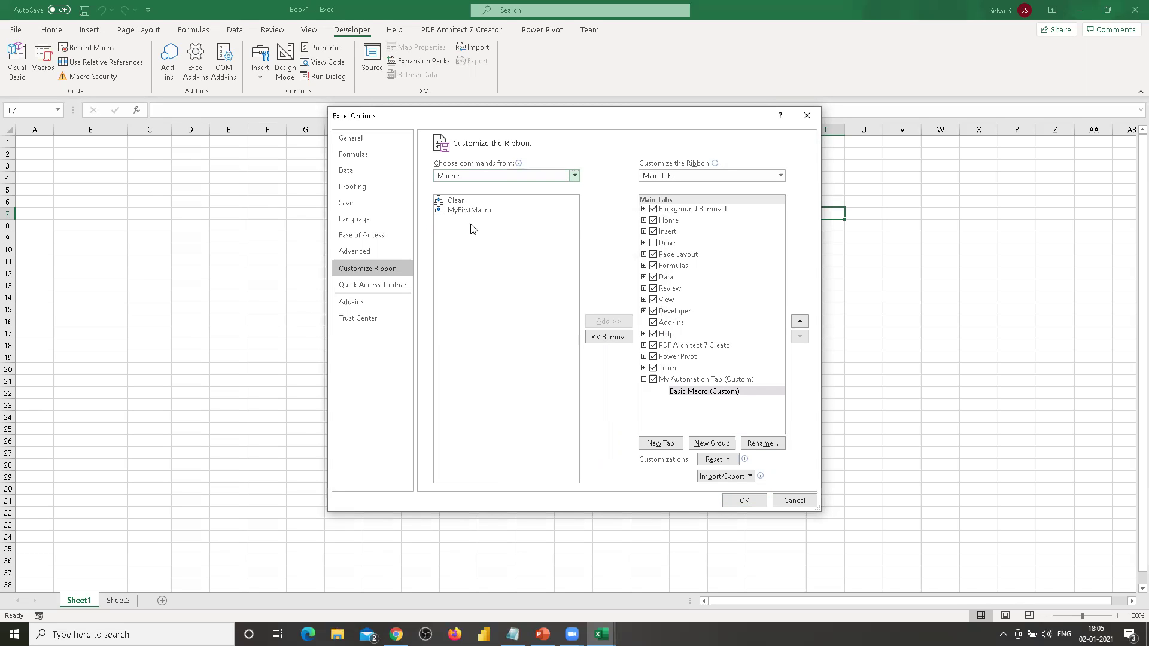
{"action": "left_click", "coordinate": [472, 211]}
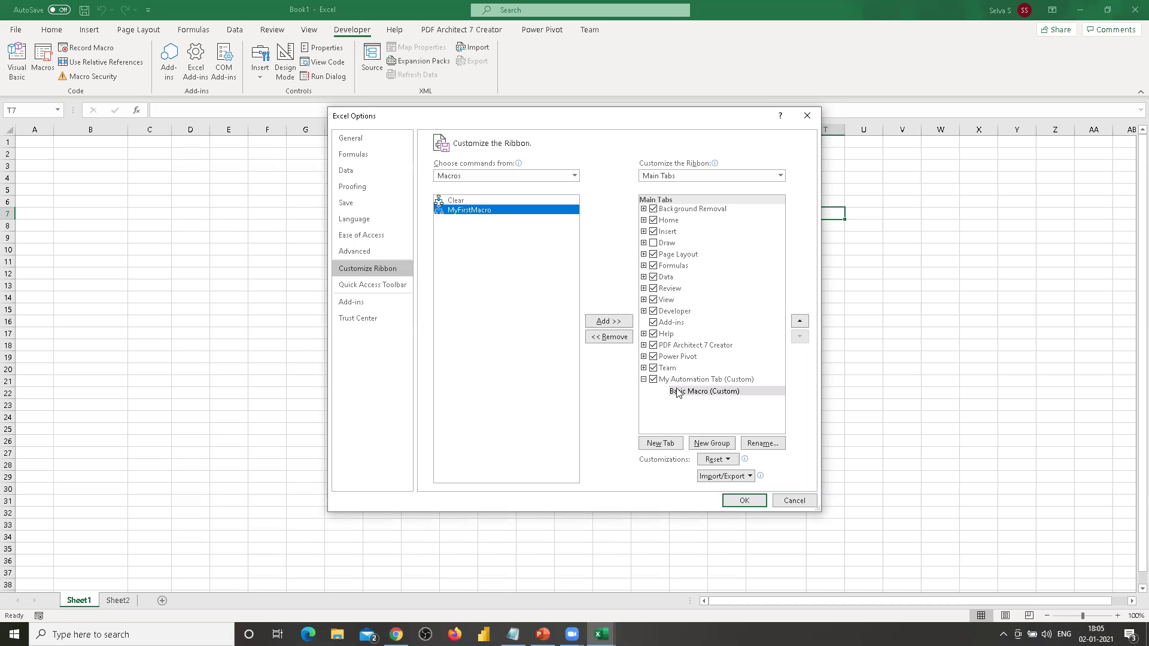
{"action": "left_click", "coordinate": [606, 323]}
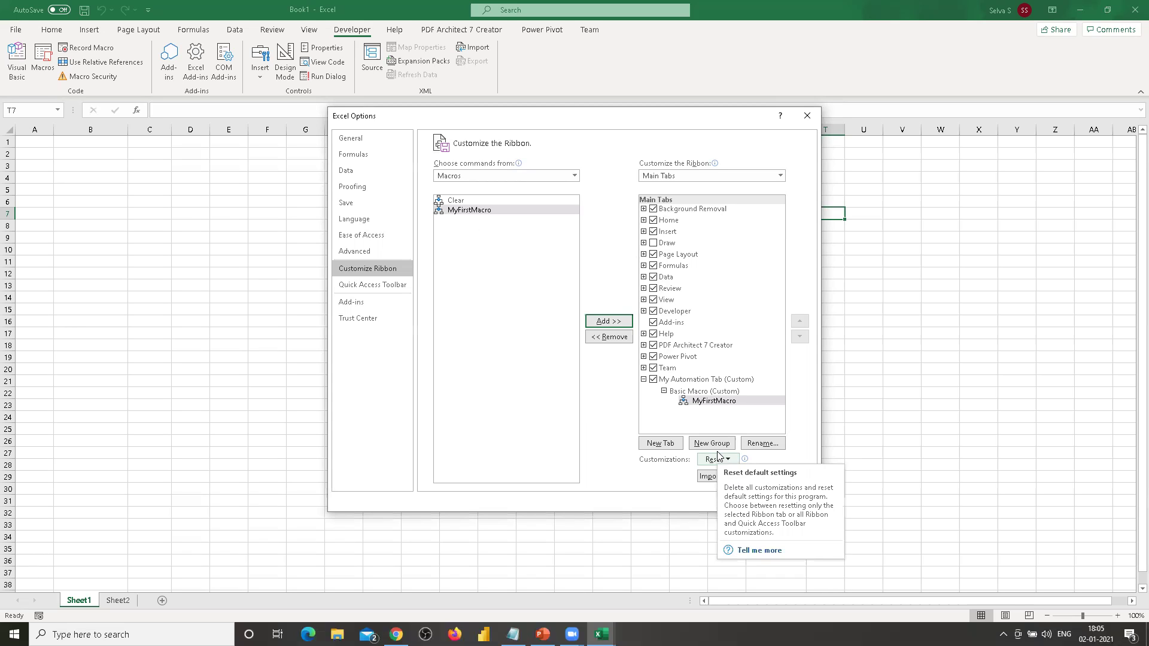
{"action": "left_click", "coordinate": [457, 202]}
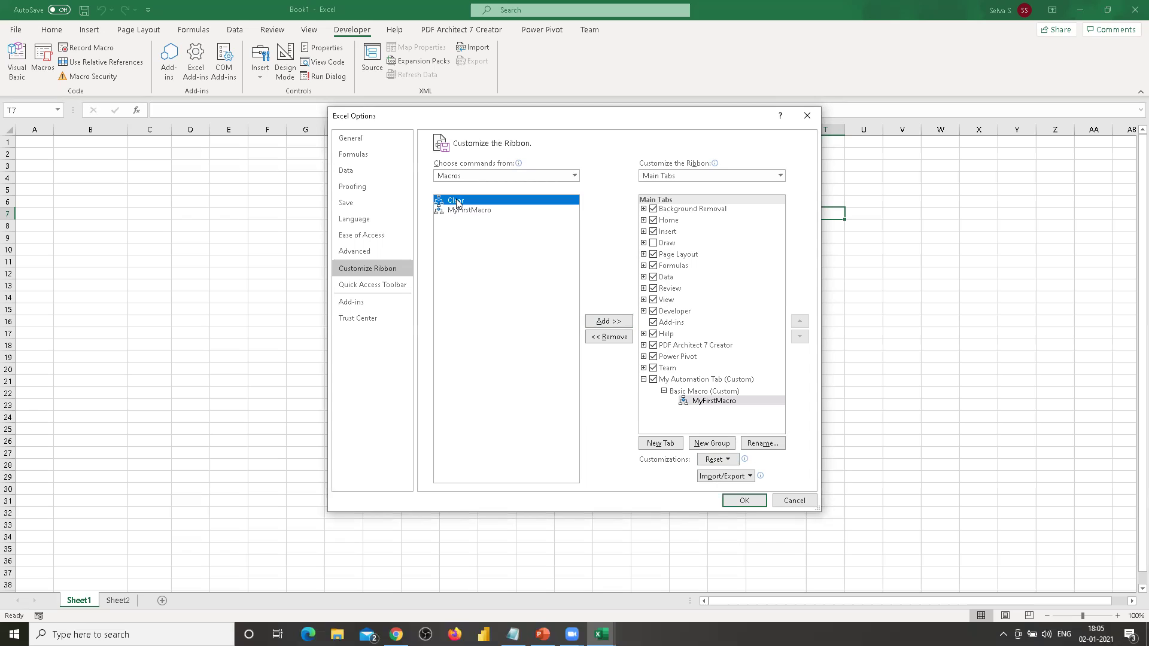
{"action": "left_click", "coordinate": [608, 321]}
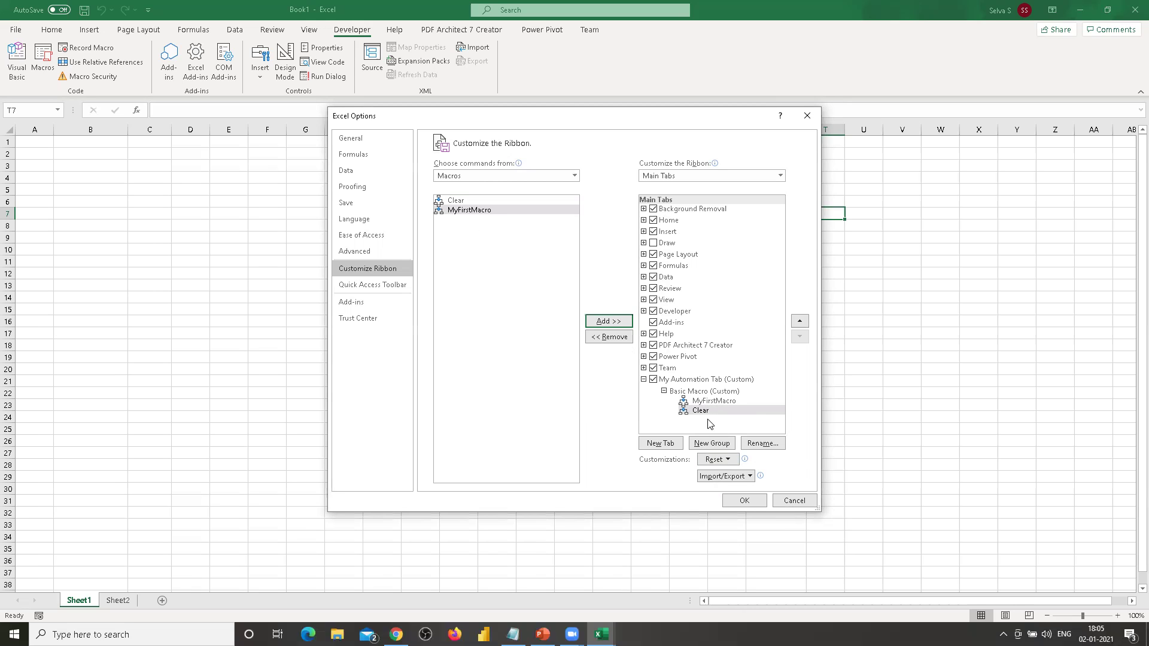
{"action": "left_click", "coordinate": [744, 501]}
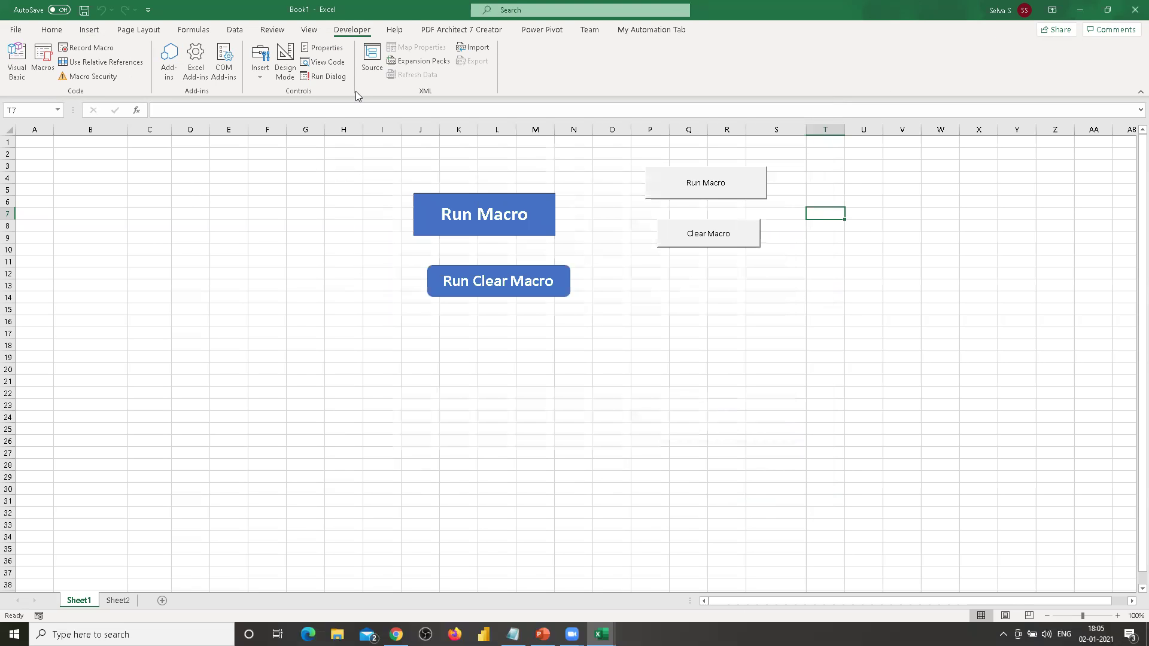
Run MyFirstMacro from the custom My Automation Tab, and clear its output with the Clear macro in the same group
{"action": "left_click", "coordinate": [655, 34]}
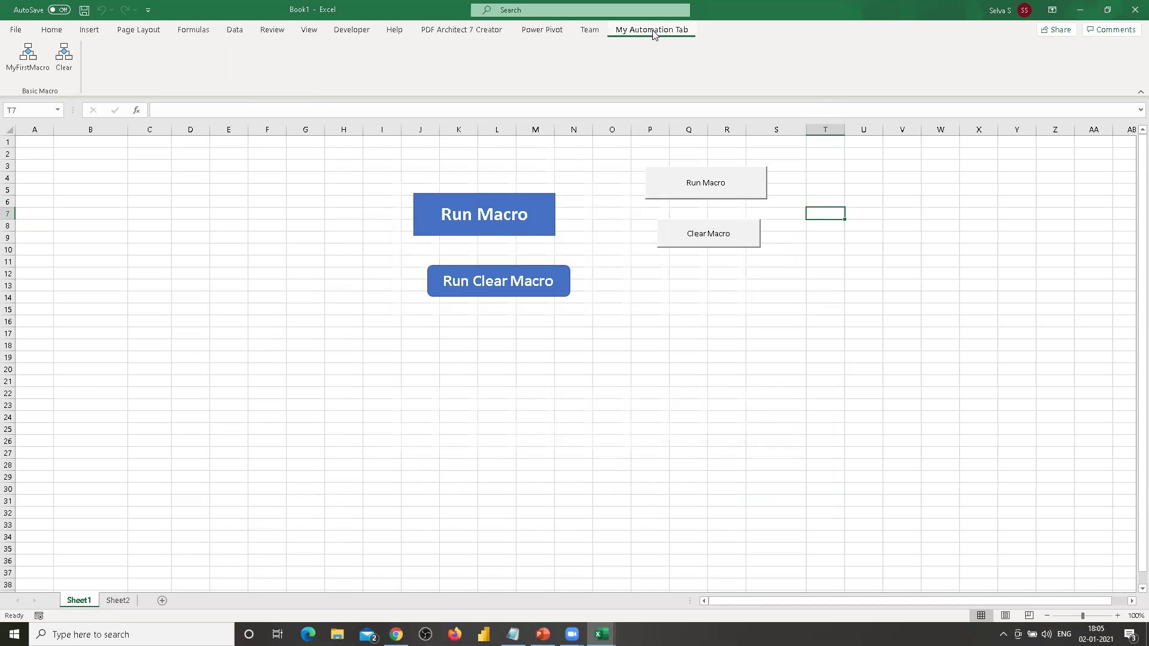
{"action": "left_click", "coordinate": [30, 61]}
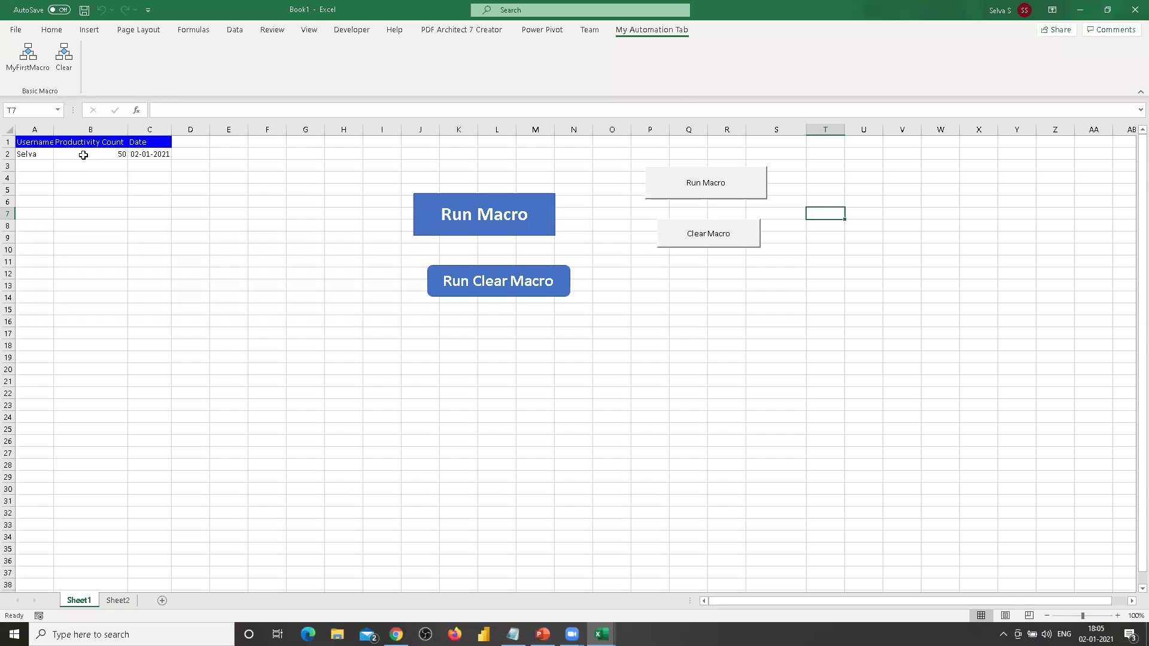
{"action": "left_click", "coordinate": [64, 58]}
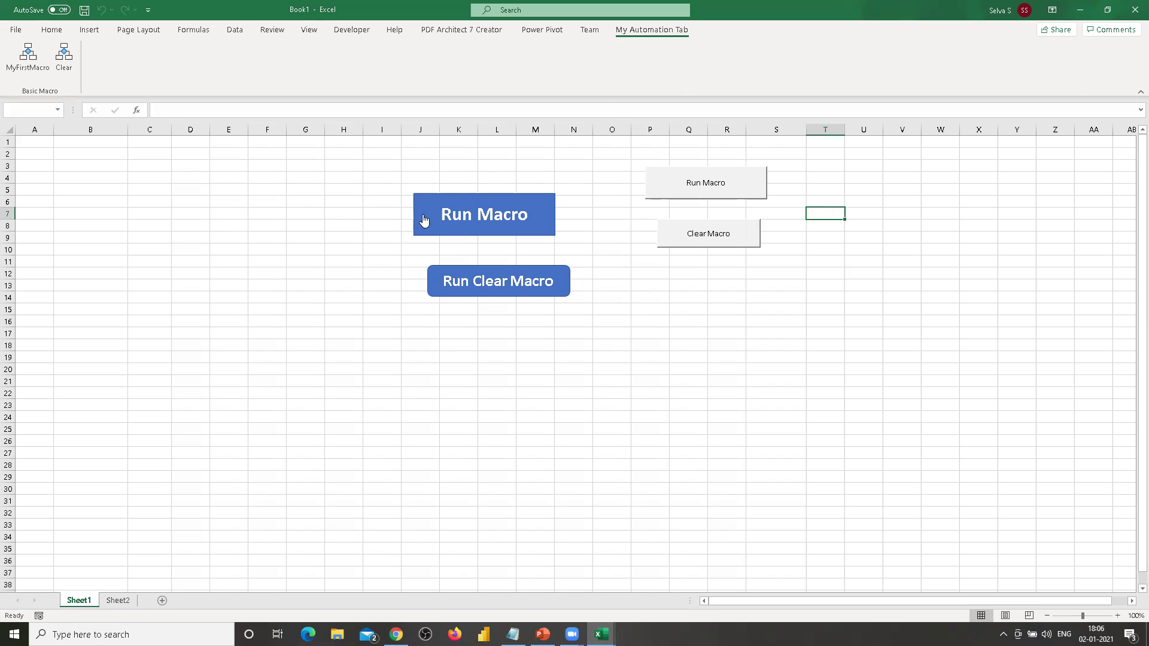
Switch to the PowerPoint presentation and review the Chapter 4 list of methods for running VBA code, highlighting the buttons and drawing objects items
{"action": "left_click", "coordinate": [543, 634]}
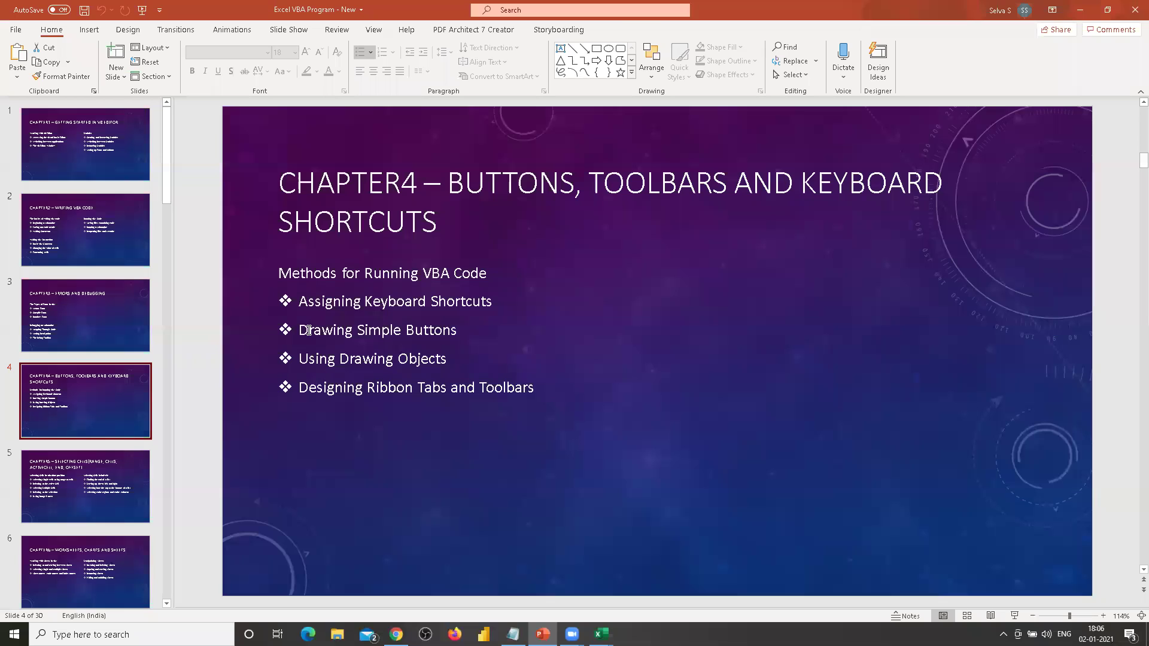
{"action": "left_click", "coordinate": [335, 331]}
{"action": "triple_click", "coordinate": [337, 330]}
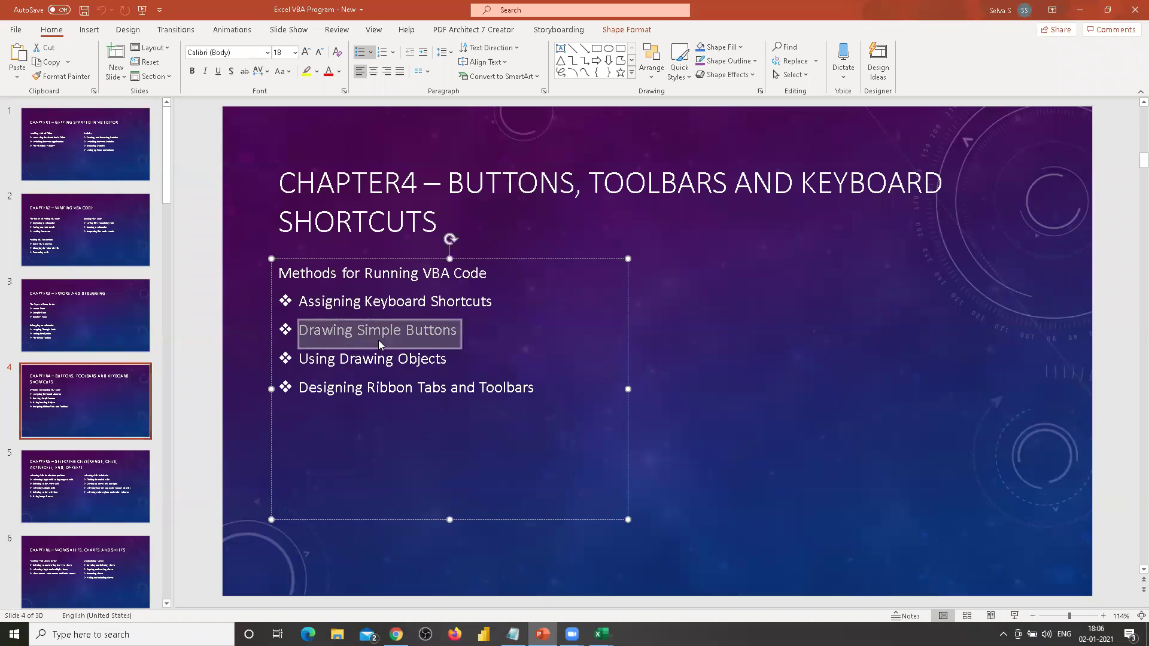
{"action": "left_click", "coordinate": [318, 359]}
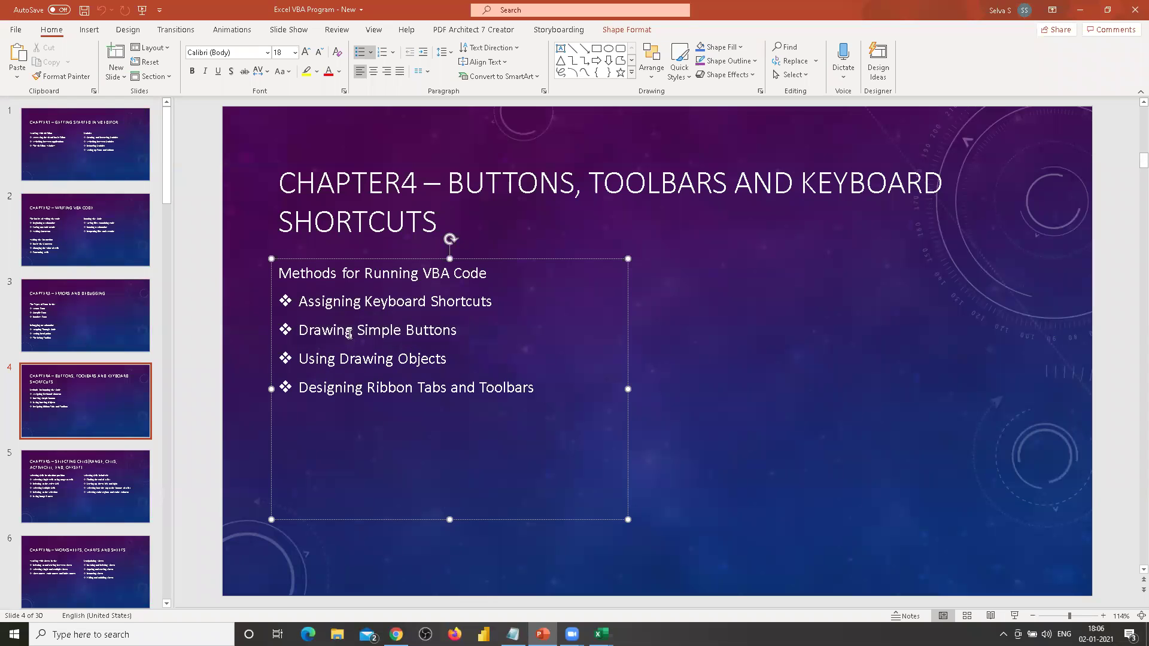
{"action": "left_click", "coordinate": [322, 331]}
{"action": "left_click_drag", "start_coordinate": [327, 331], "coordinate": [459, 338]}
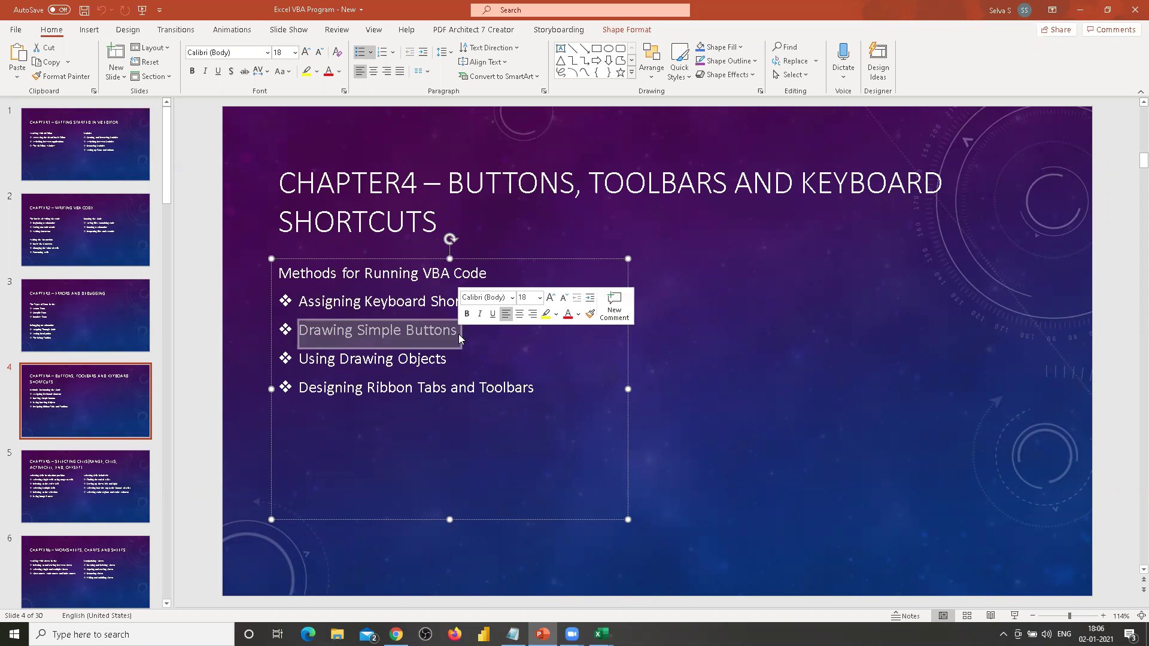
{"action": "left_click", "coordinate": [341, 362]}
{"action": "left_click_drag", "start_coordinate": [307, 361], "coordinate": [444, 357]}
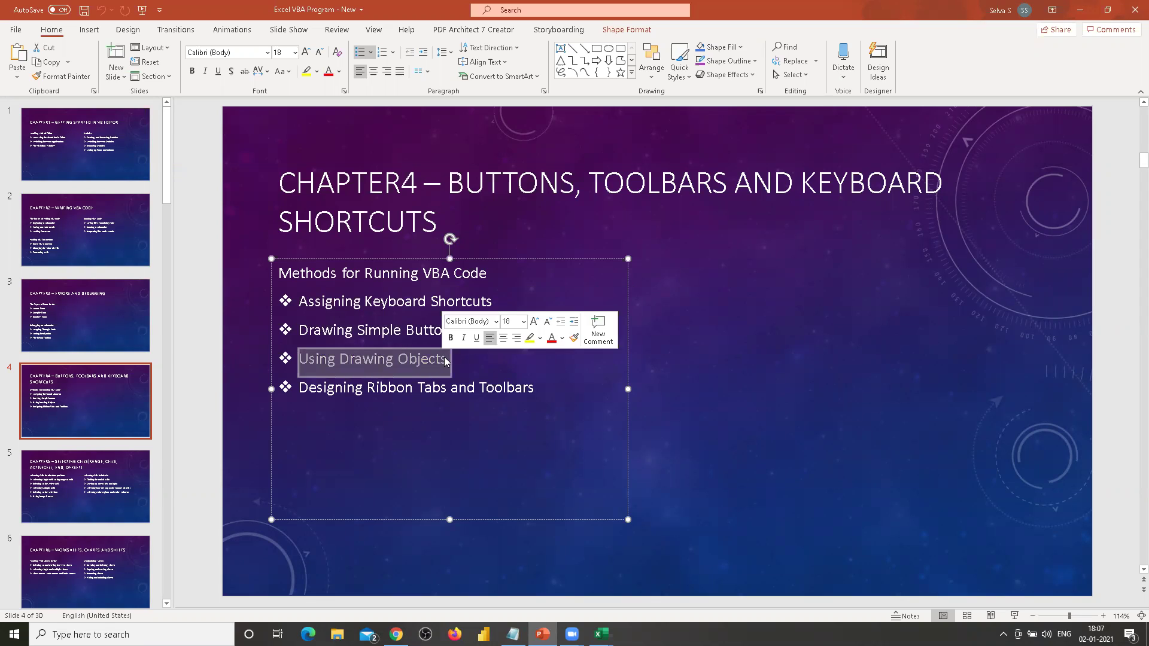
{"action": "left_click", "coordinate": [361, 390]}
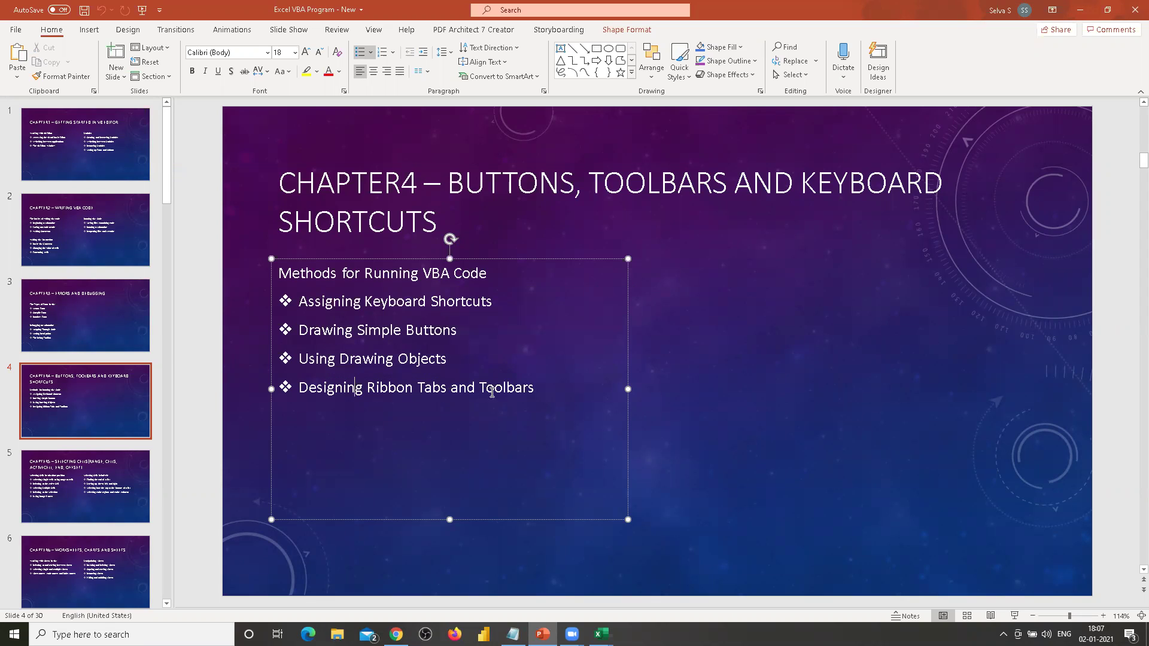
Return to the Excel workbook and add the macros MyFirstMacro and Clear to the Quick Access Toolbar for all documents
{"action": "key", "text": "alt+Tab"}
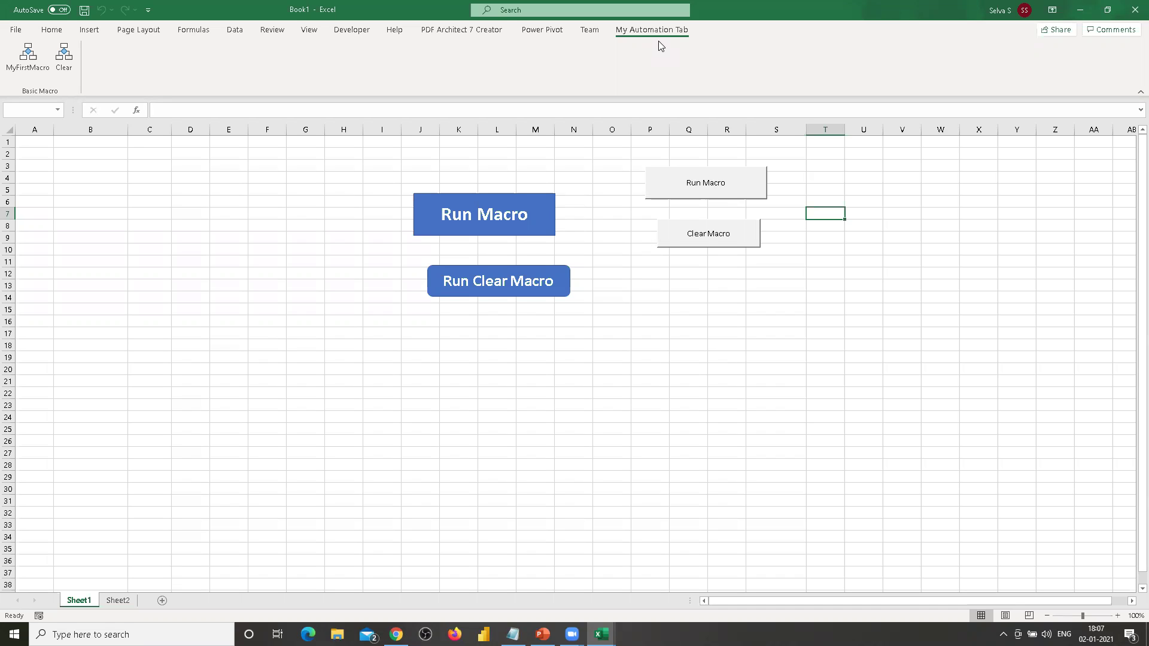
{"action": "right_click", "coordinate": [89, 9]}
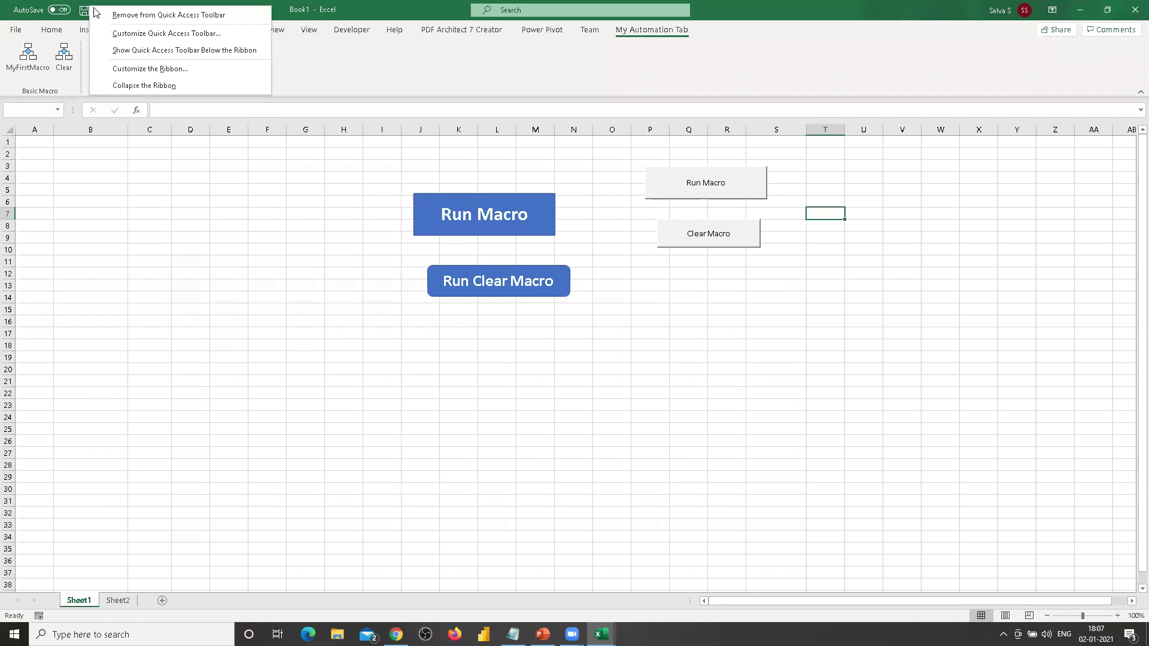
{"action": "left_click", "coordinate": [125, 33]}
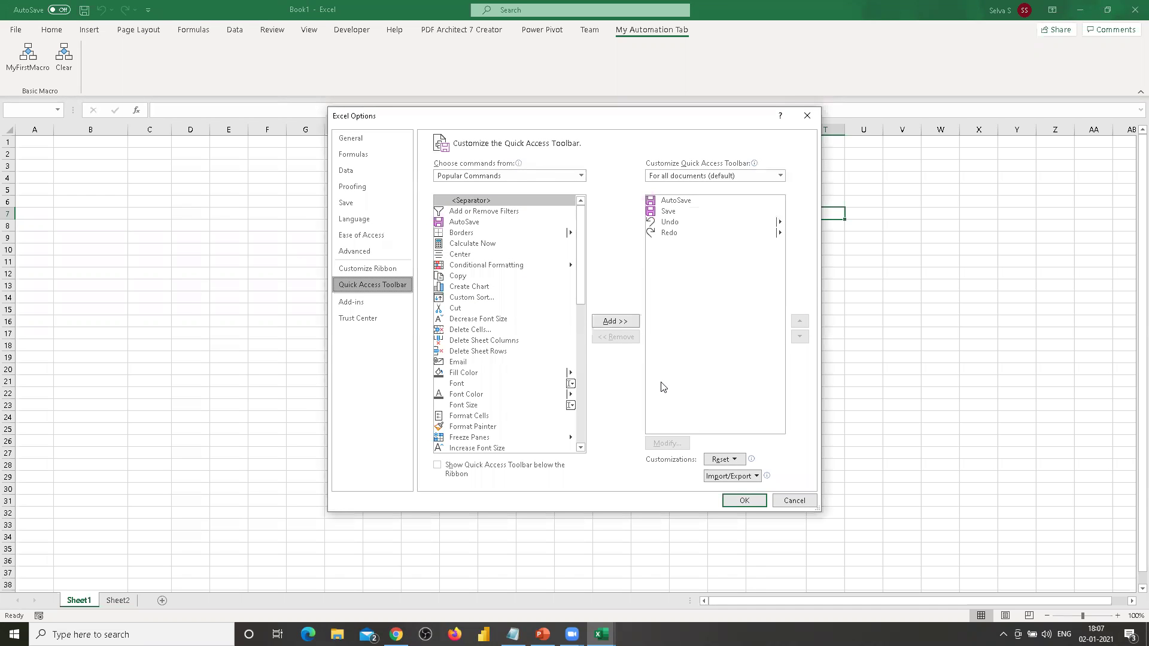
{"action": "left_click", "coordinate": [581, 176]}
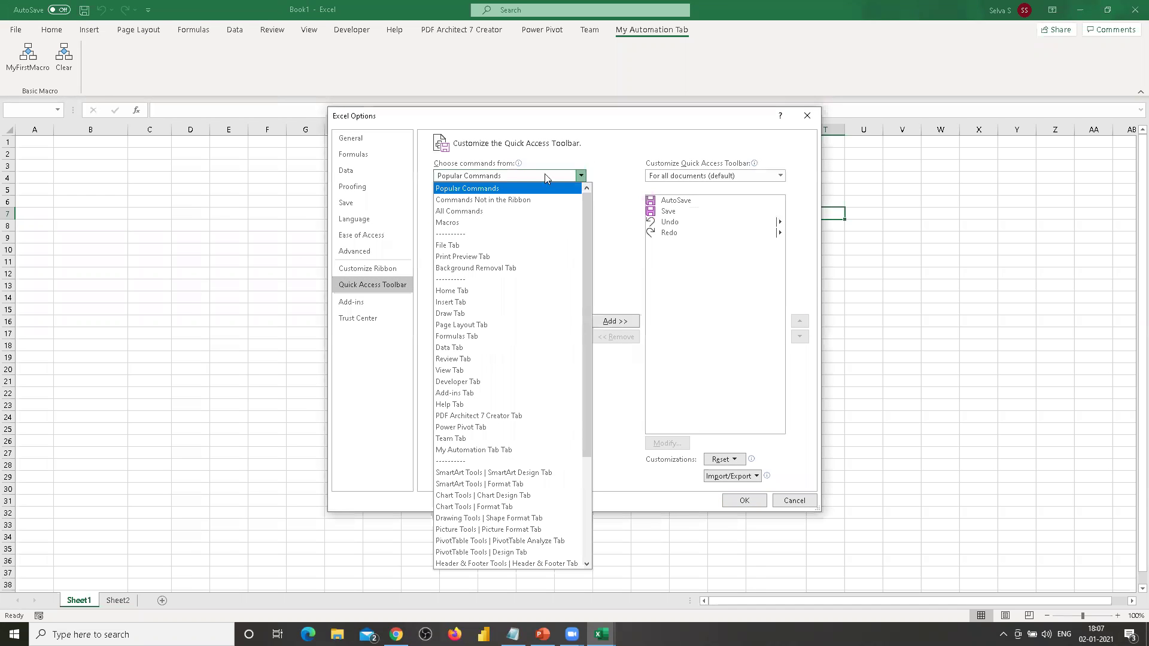
{"action": "left_click", "coordinate": [447, 224]}
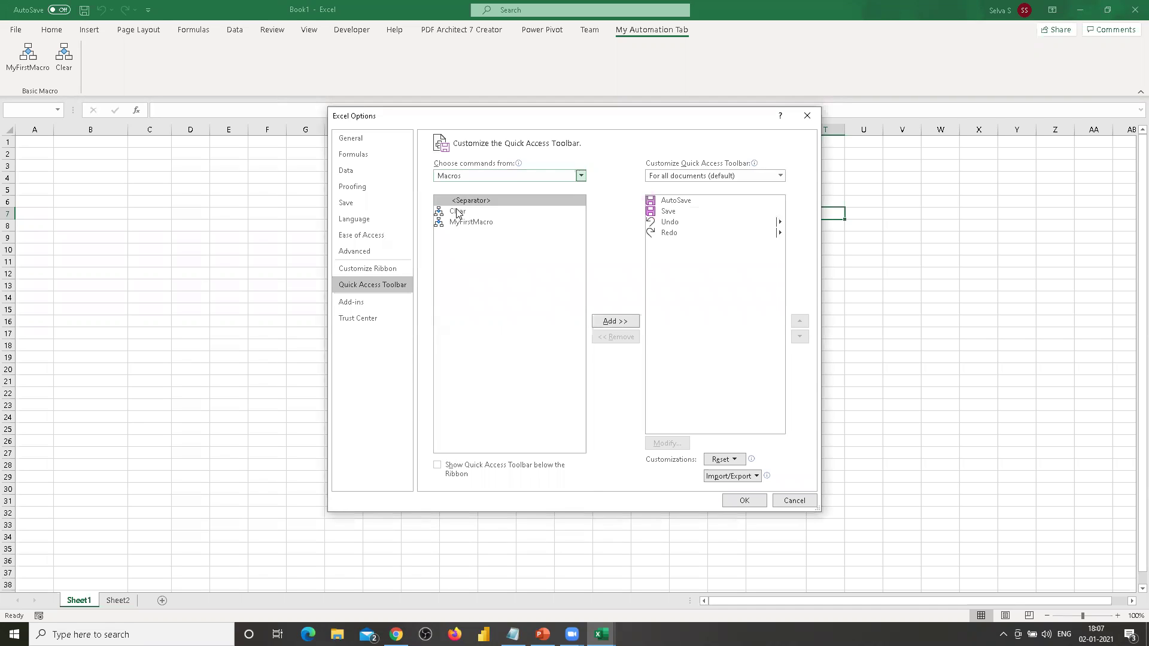
{"action": "left_click", "coordinate": [461, 213]}
{"action": "left_click", "coordinate": [467, 221]}
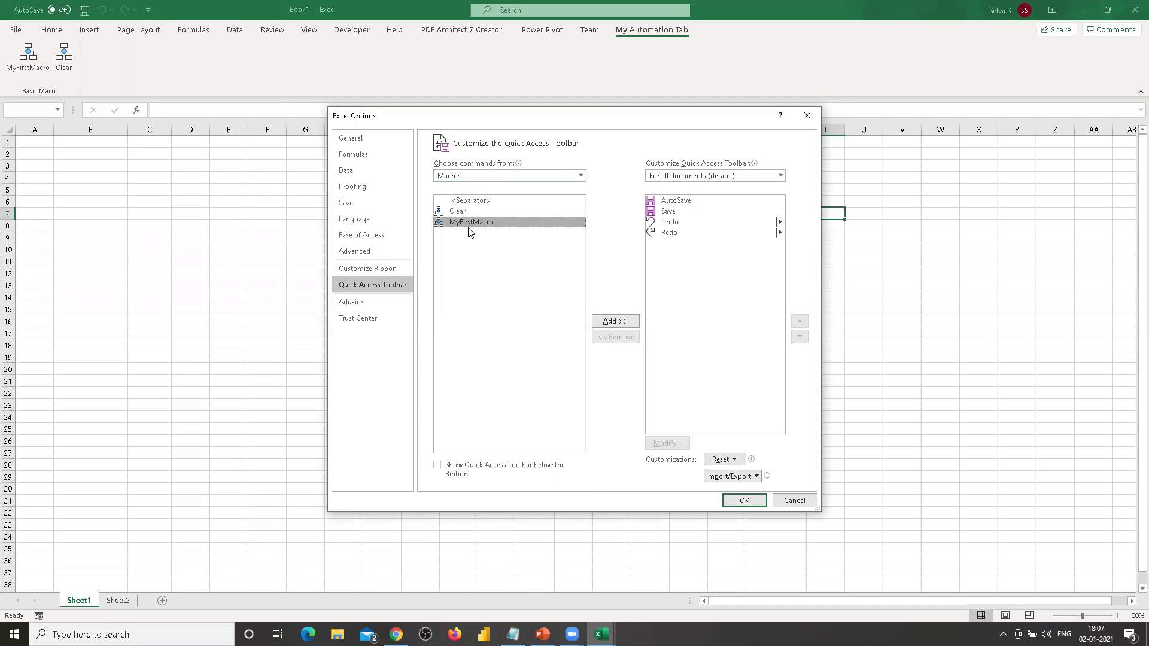
{"action": "left_click", "coordinate": [619, 323]}
{"action": "left_click", "coordinate": [459, 211]}
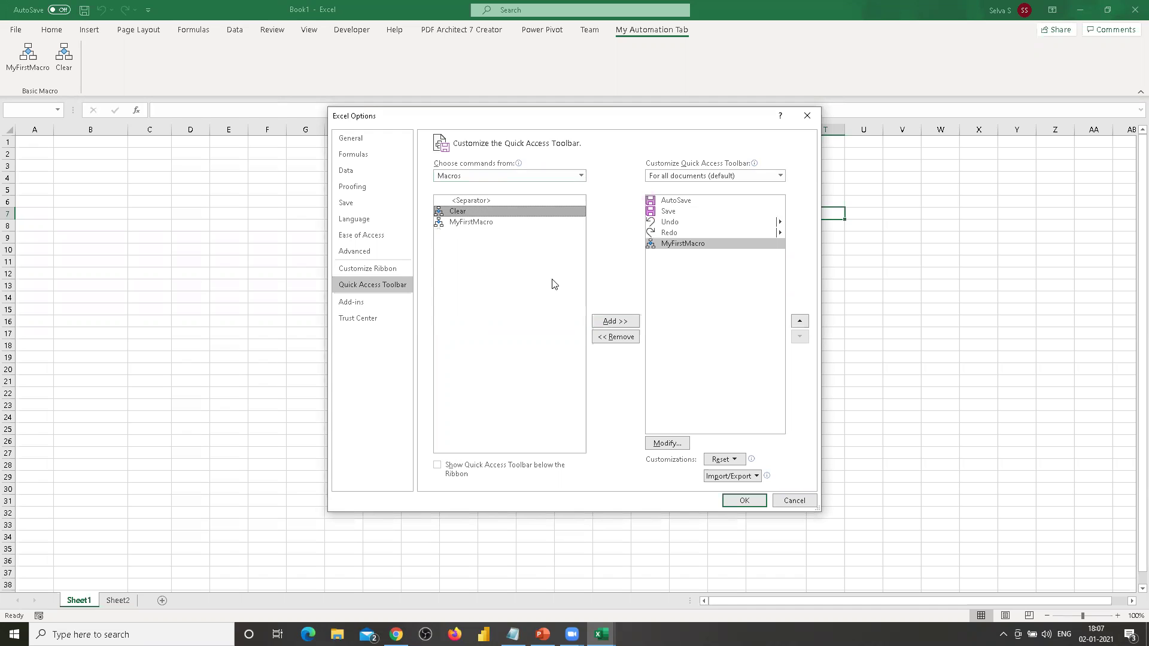
{"action": "left_click", "coordinate": [615, 321]}
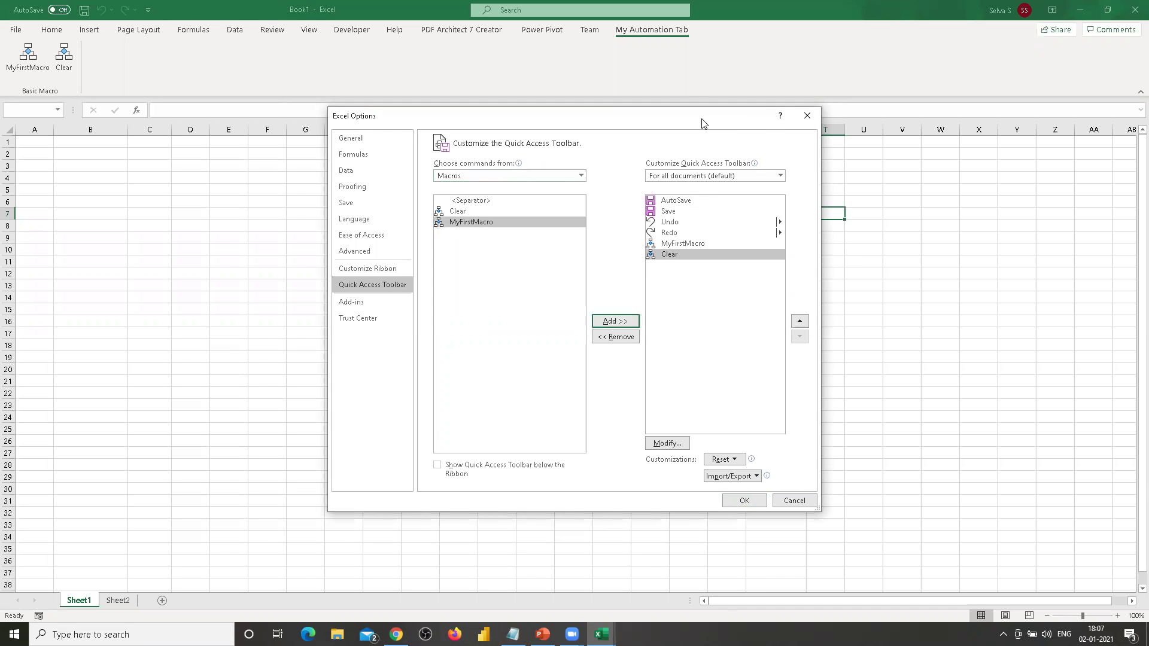
Give the MyFirstMacro entry of the Quick Access Toolbar the smiley face symbol, keeping its display name
{"action": "left_click_drag", "start_coordinate": [705, 120], "coordinate": [581, 105]}
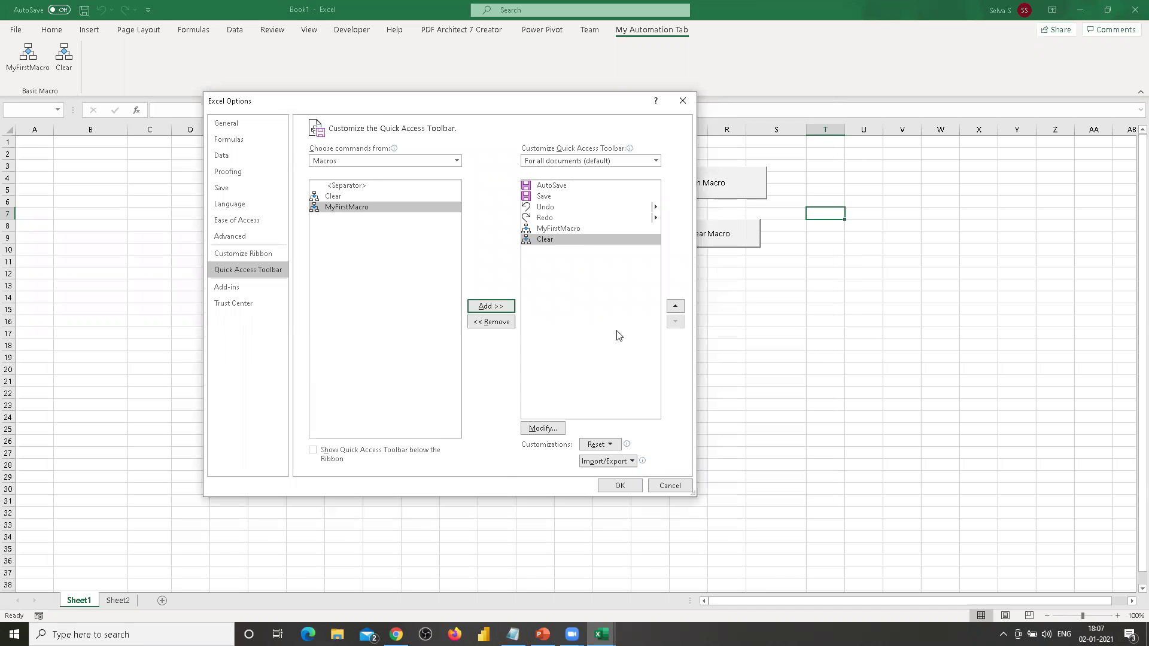
{"action": "left_click", "coordinate": [570, 229]}
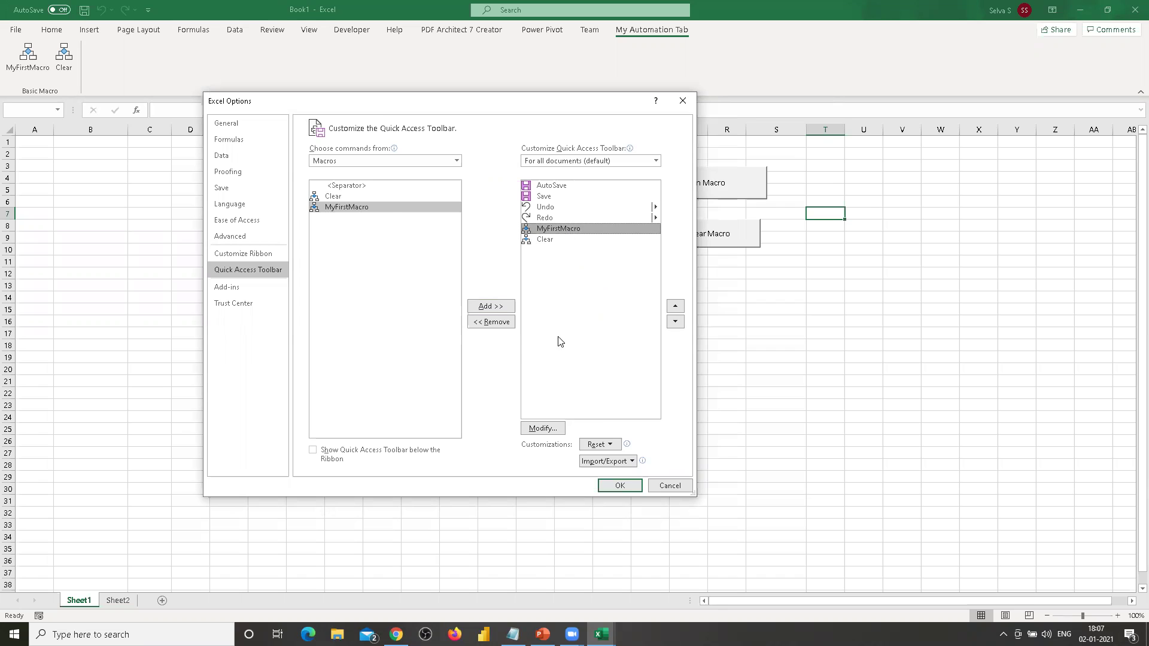
{"action": "left_click", "coordinate": [546, 427]}
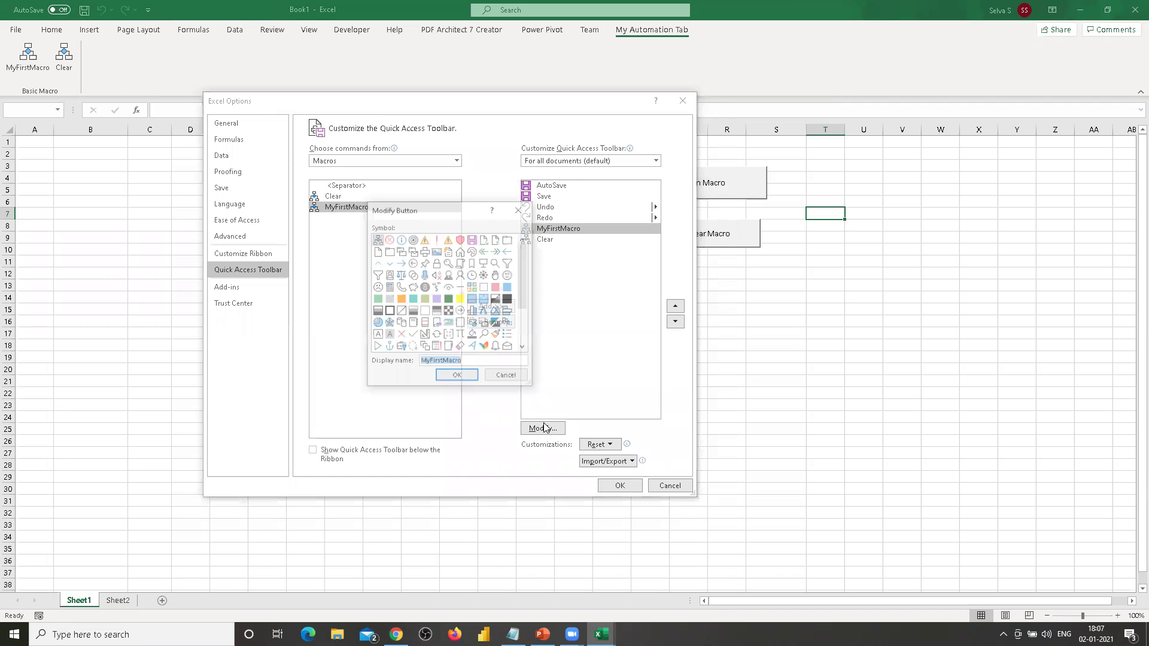
{"action": "left_click", "coordinate": [509, 275]}
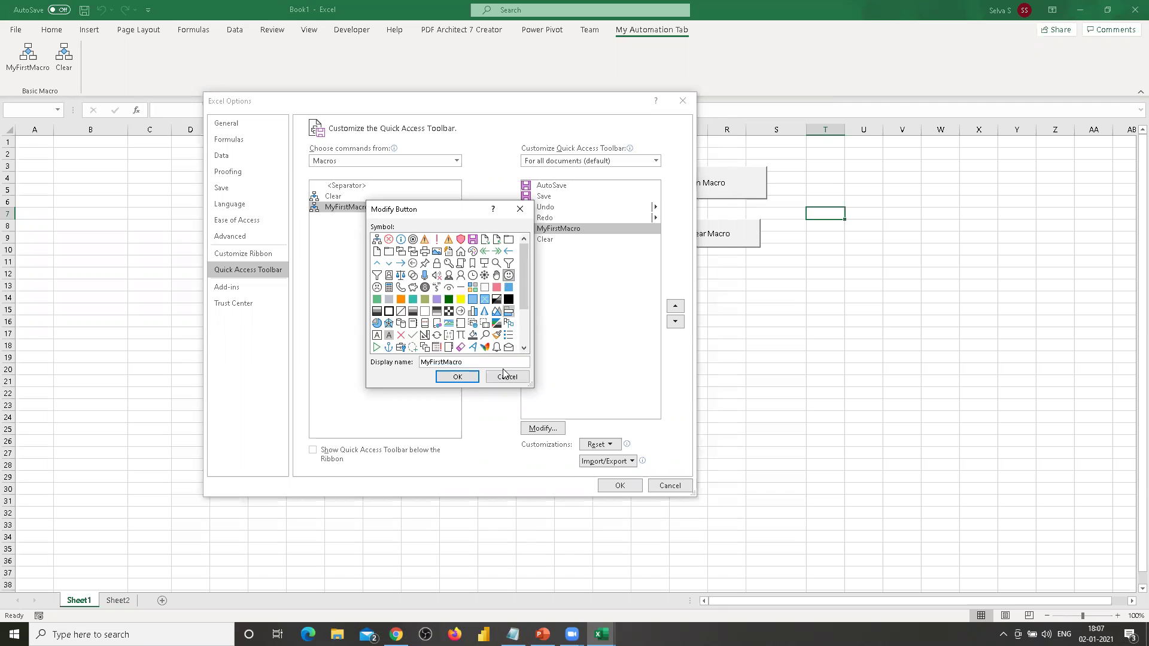
{"action": "left_click", "coordinate": [457, 376]}
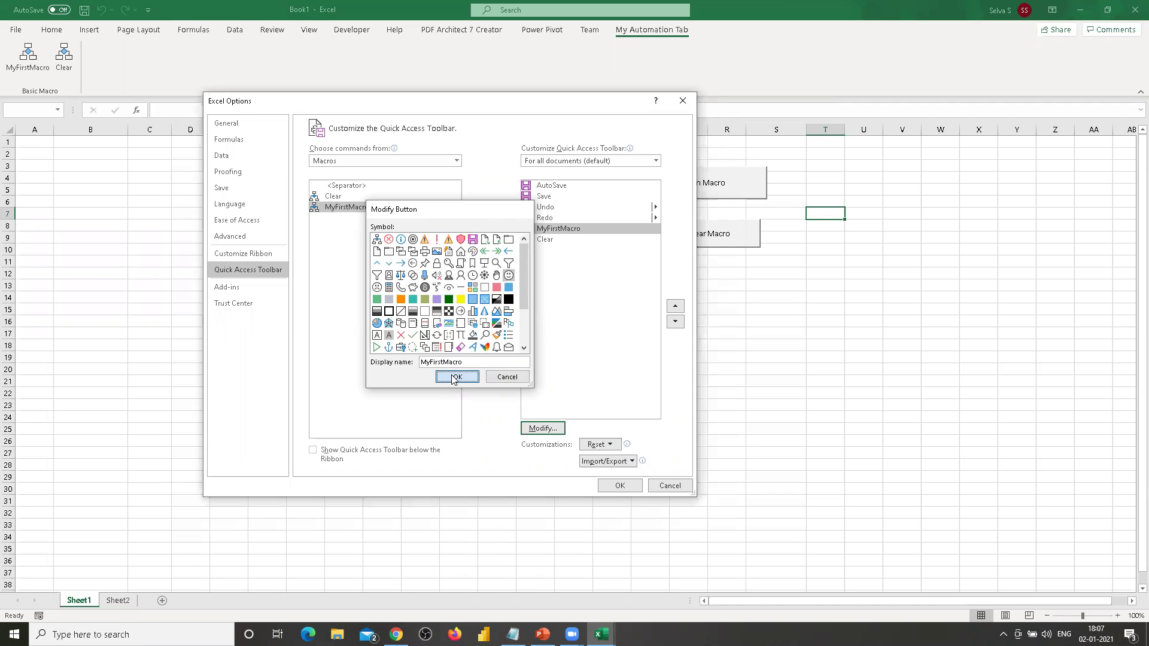
Give the Clear entry of the Quick Access Toolbar the sad face symbol, and apply the toolbar customization
{"action": "left_click", "coordinate": [547, 245]}
{"action": "left_click", "coordinate": [542, 428]}
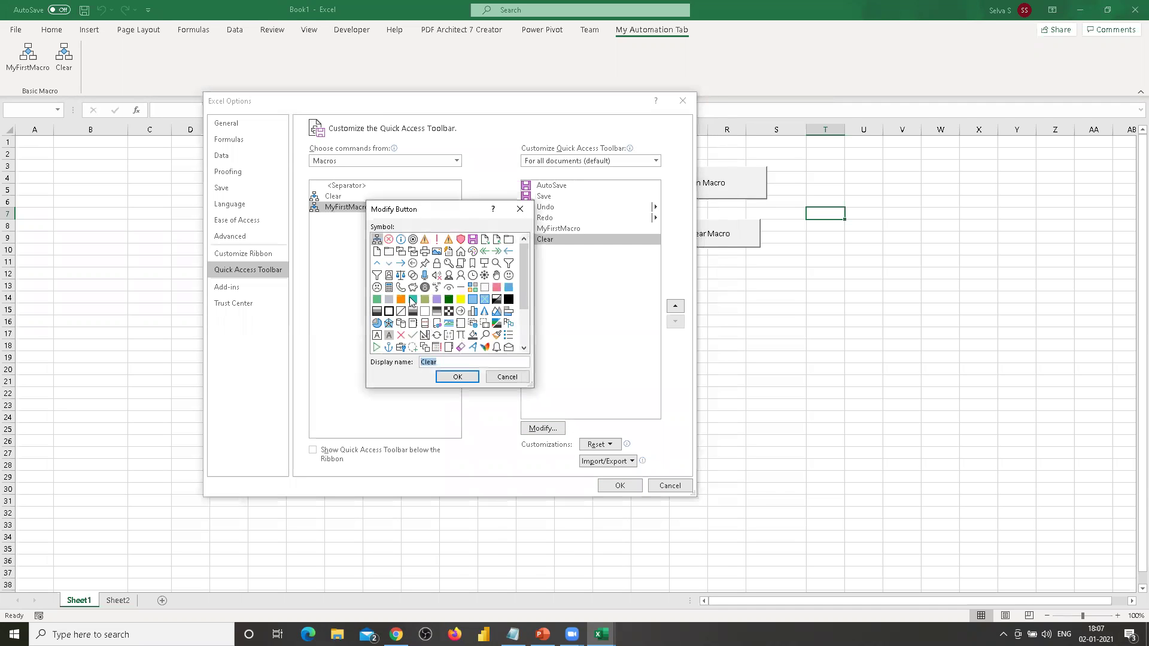
{"action": "left_click", "coordinate": [377, 288]}
{"action": "left_click", "coordinate": [457, 376]}
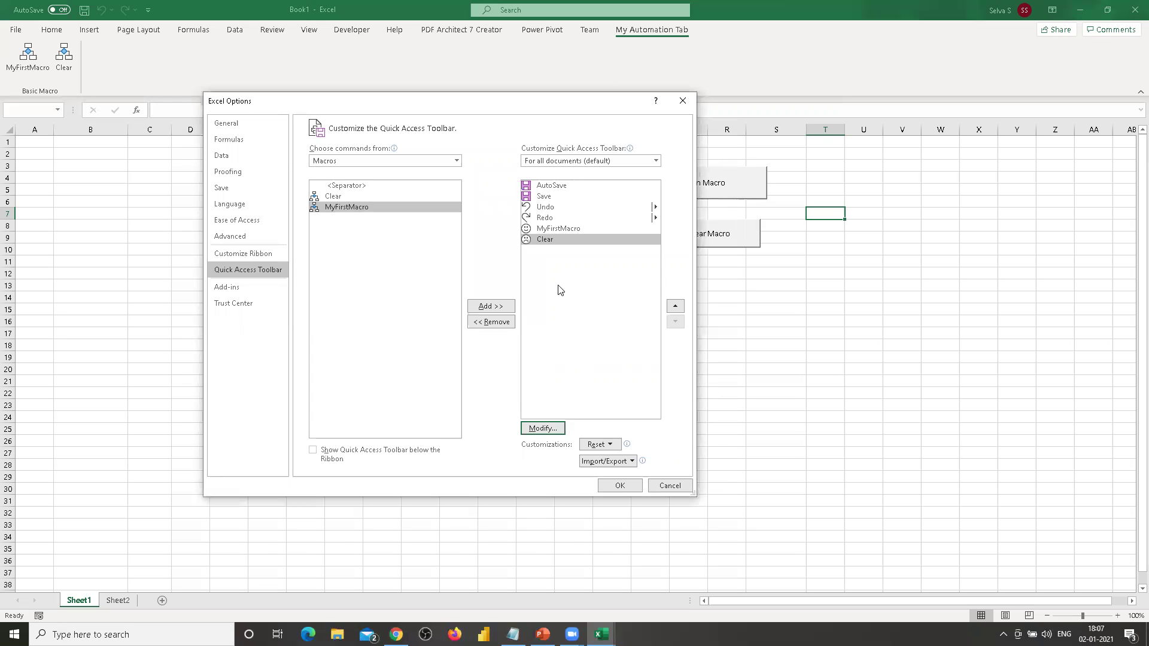
{"action": "left_click", "coordinate": [620, 486]}
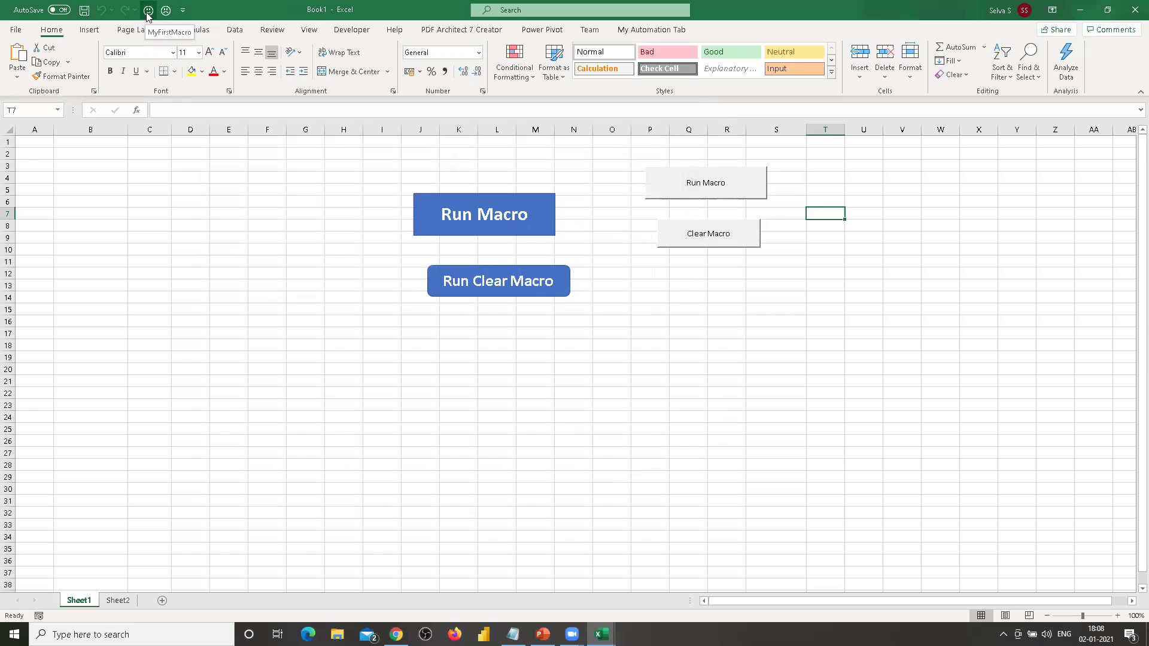
Run MyFirstMacro from the Quick Access Toolbar, and clear its output with the Clear macro there
{"action": "left_click", "coordinate": [148, 10]}
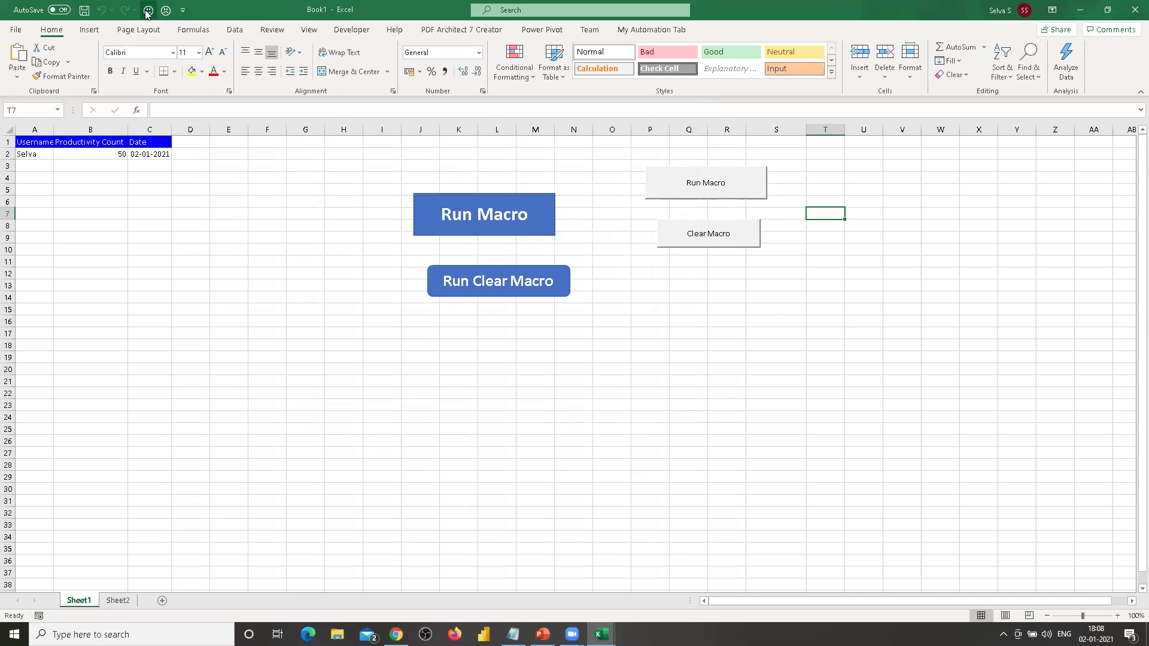
{"action": "left_click", "coordinate": [167, 12]}
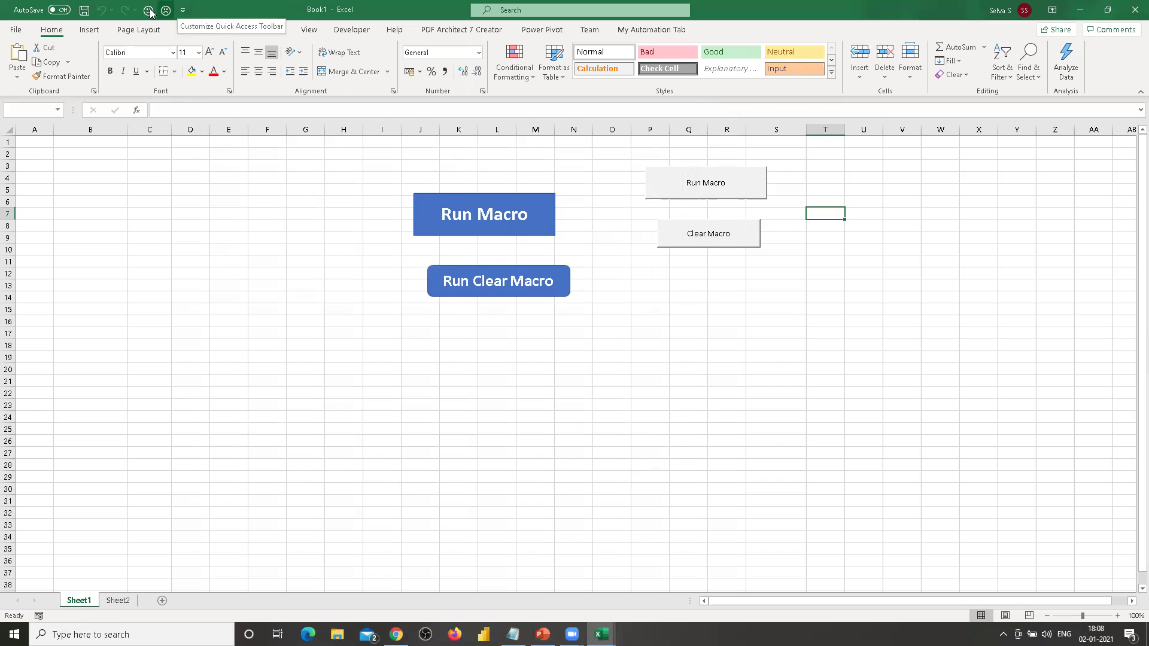
{"action": "left_click", "coordinate": [162, 13]}
{"action": "left_click", "coordinate": [162, 14]}
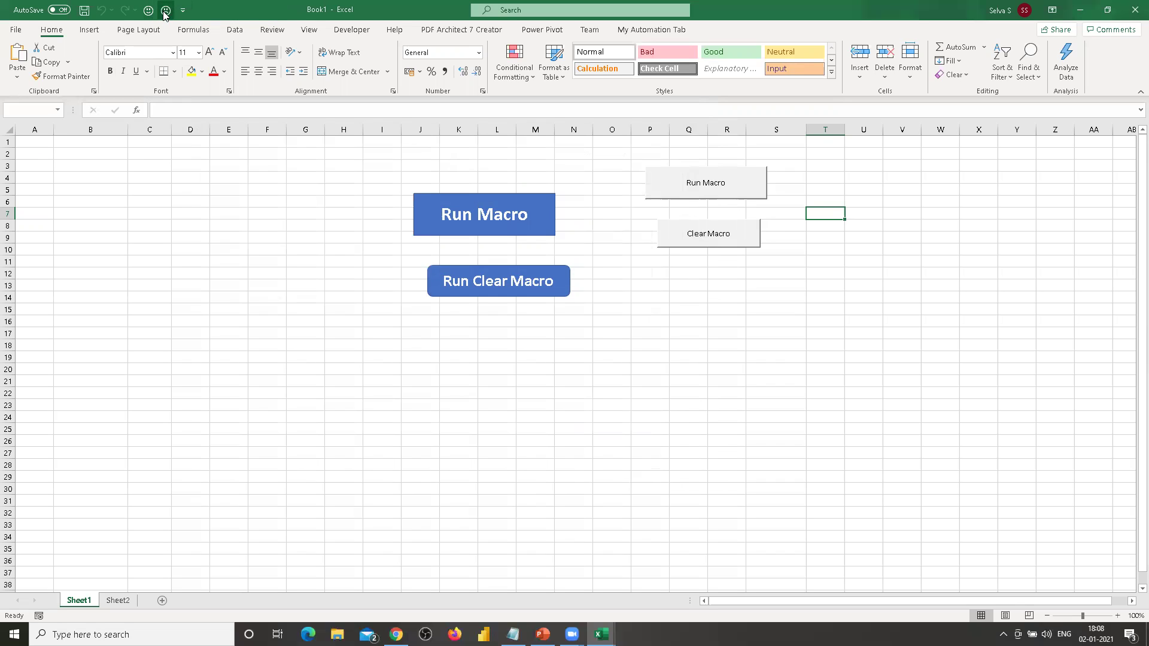
Run MyFirstMacro and Clear once more from the Quick Access Toolbar, and show that toolbar below the ribbon
{"action": "left_click", "coordinate": [148, 10]}
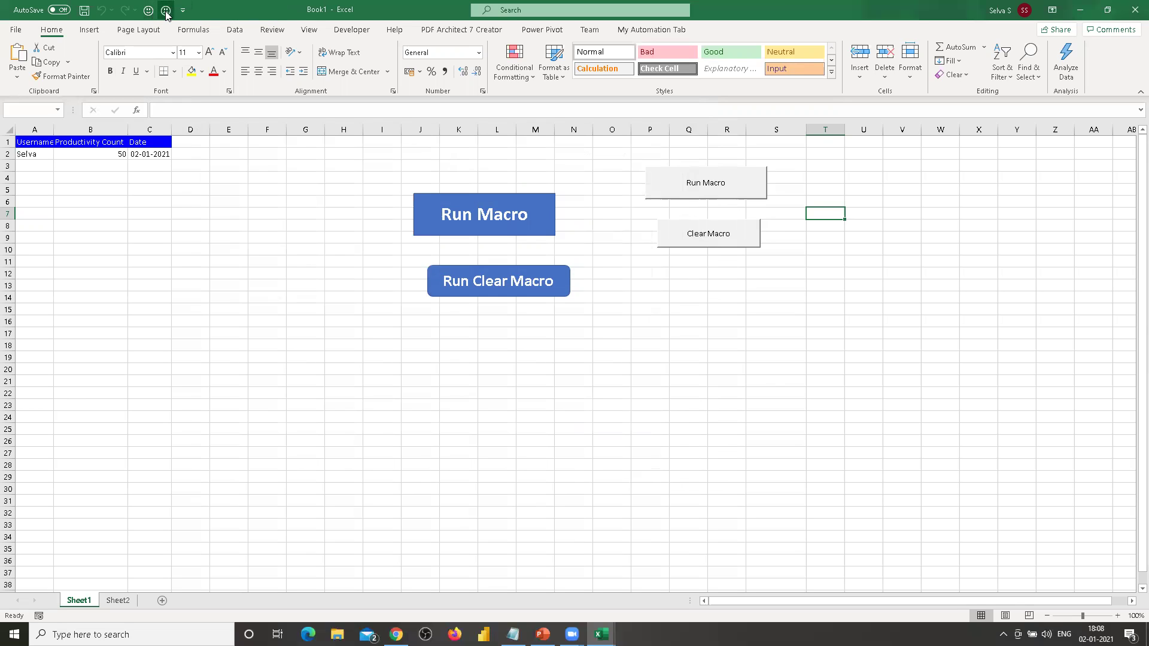
{"action": "left_click", "coordinate": [166, 12]}
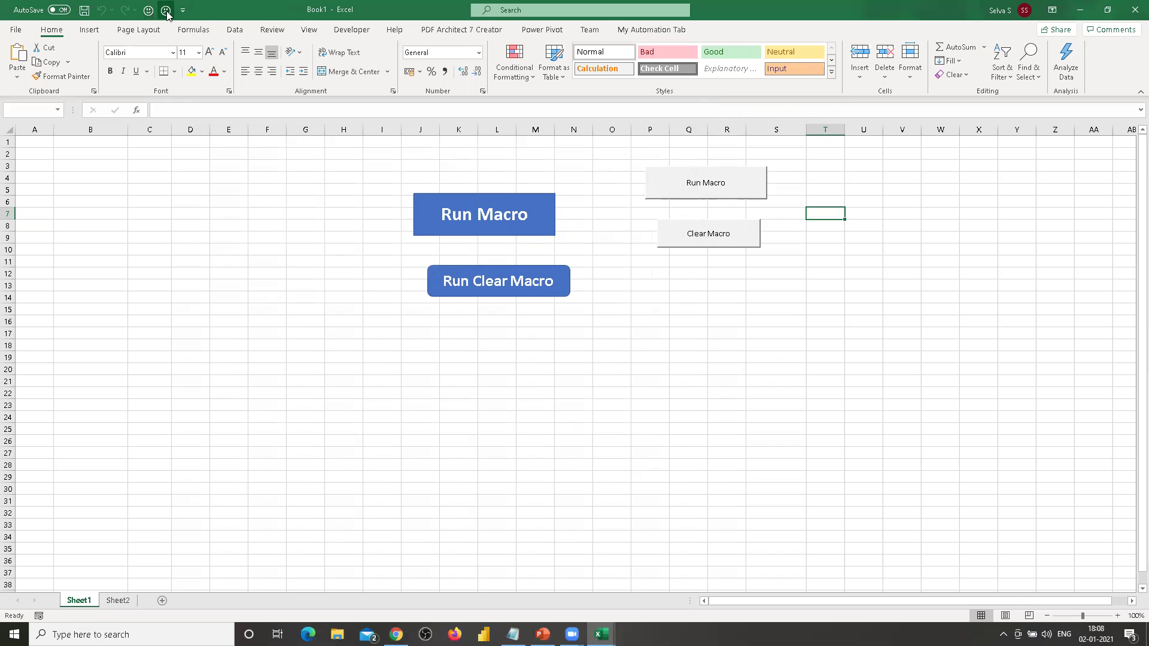
{"action": "right_click", "coordinate": [201, 8]}
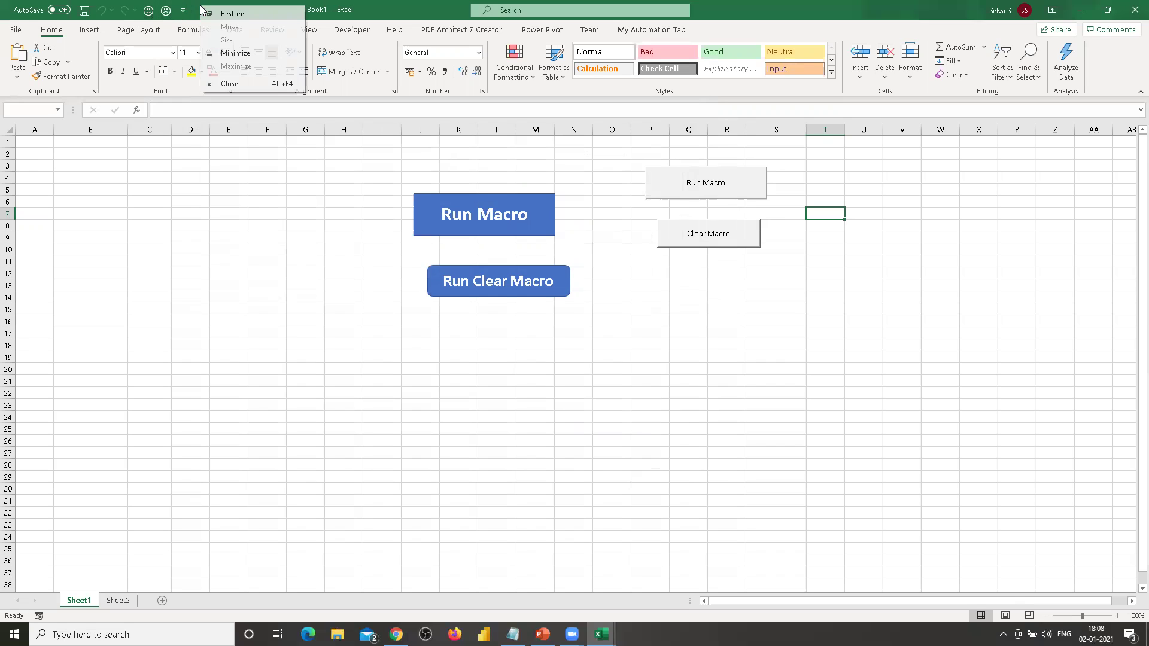
{"action": "right_click", "coordinate": [132, 8]}
{"action": "right_click", "coordinate": [132, 8]}
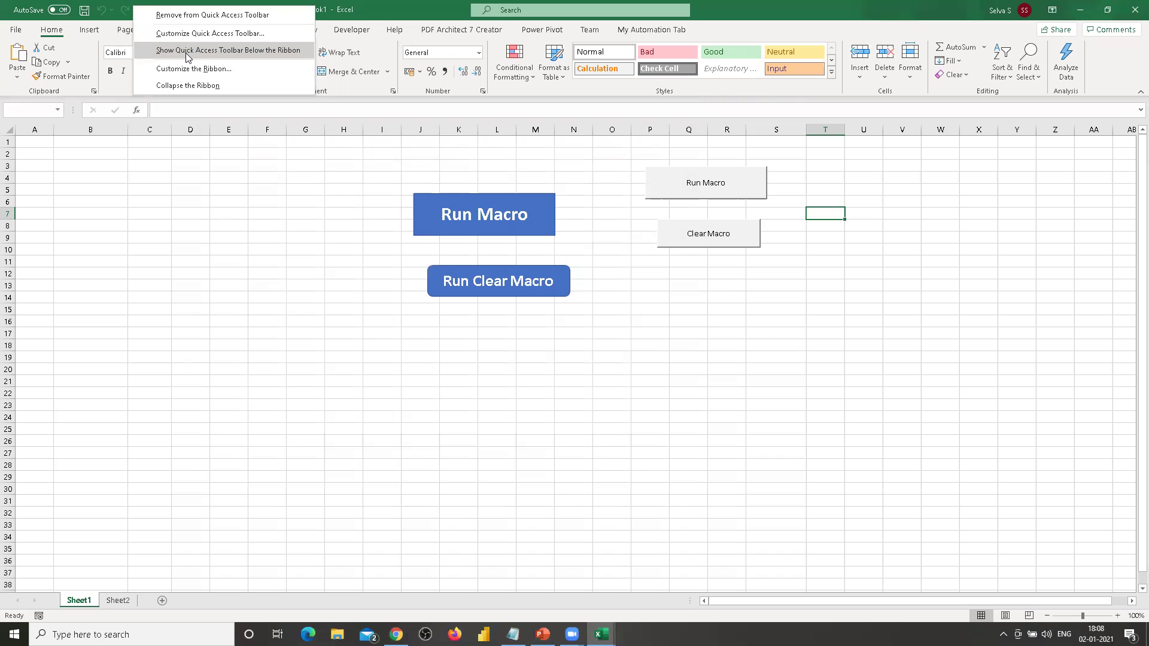
{"action": "left_click", "coordinate": [266, 53]}
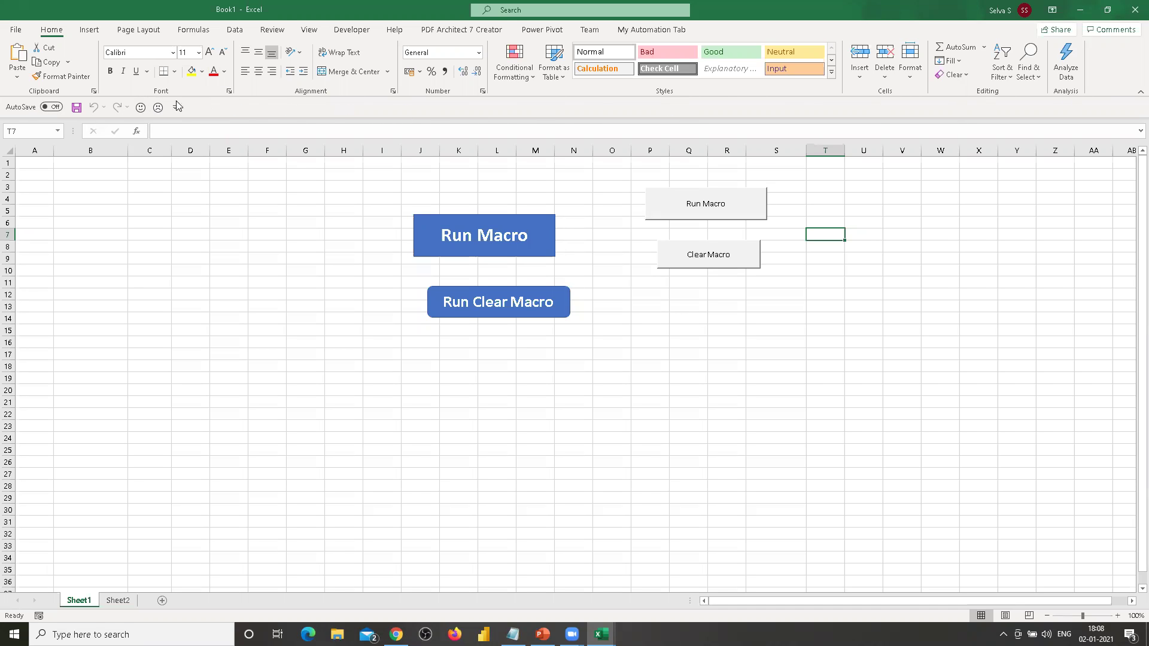
Run MyFirstMacro and Clear alternately three times from the Quick Access Toolbar below the ribbon
{"action": "left_click", "coordinate": [140, 109]}
{"action": "left_click", "coordinate": [158, 109]}
{"action": "left_click", "coordinate": [141, 108]}
{"action": "left_click", "coordinate": [158, 109]}
{"action": "left_click", "coordinate": [141, 109]}
{"action": "left_click", "coordinate": [158, 108]}
Switch to the PowerPoint presentation and review the Chapter 4 slide on methods for running VBA code
{"action": "left_click", "coordinate": [543, 635]}
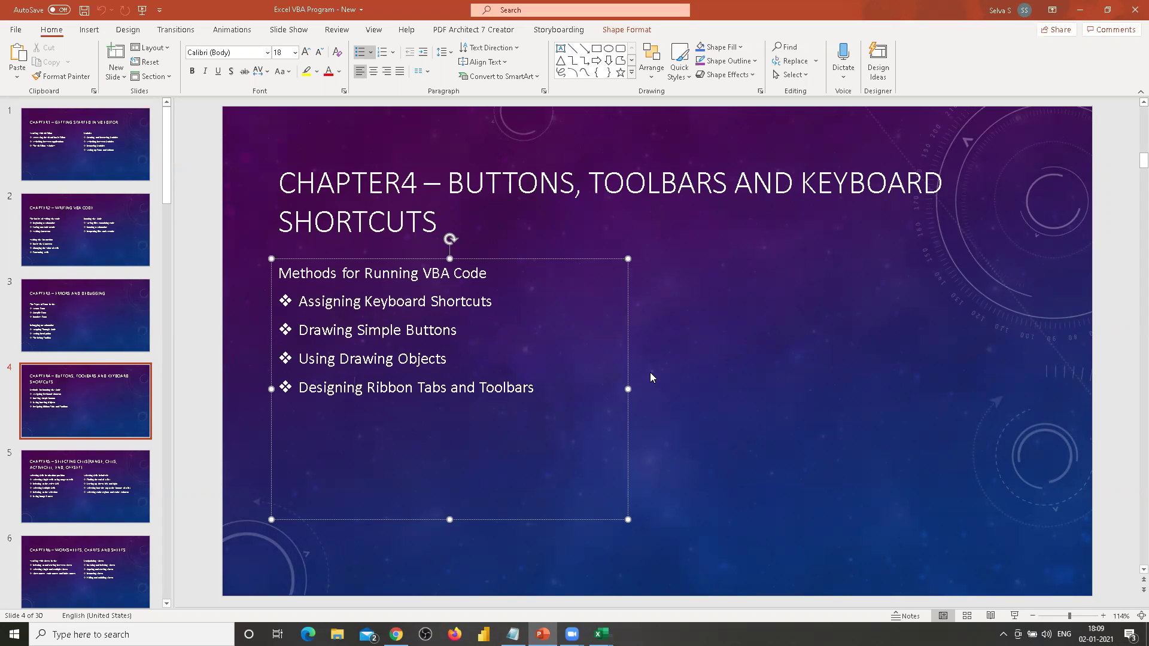
{"action": "left_click", "coordinate": [670, 395]}
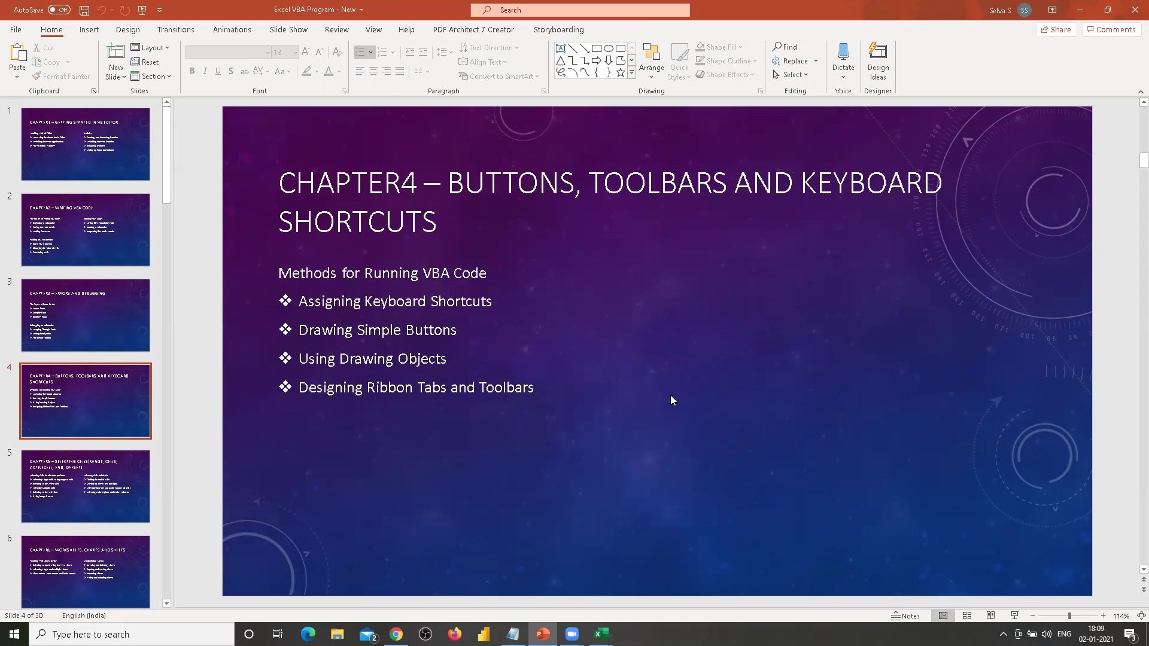
Return to the Excel workbook and show the Quick Access Toolbar above the ribbon again
{"action": "key", "text": "alt+Tab"}
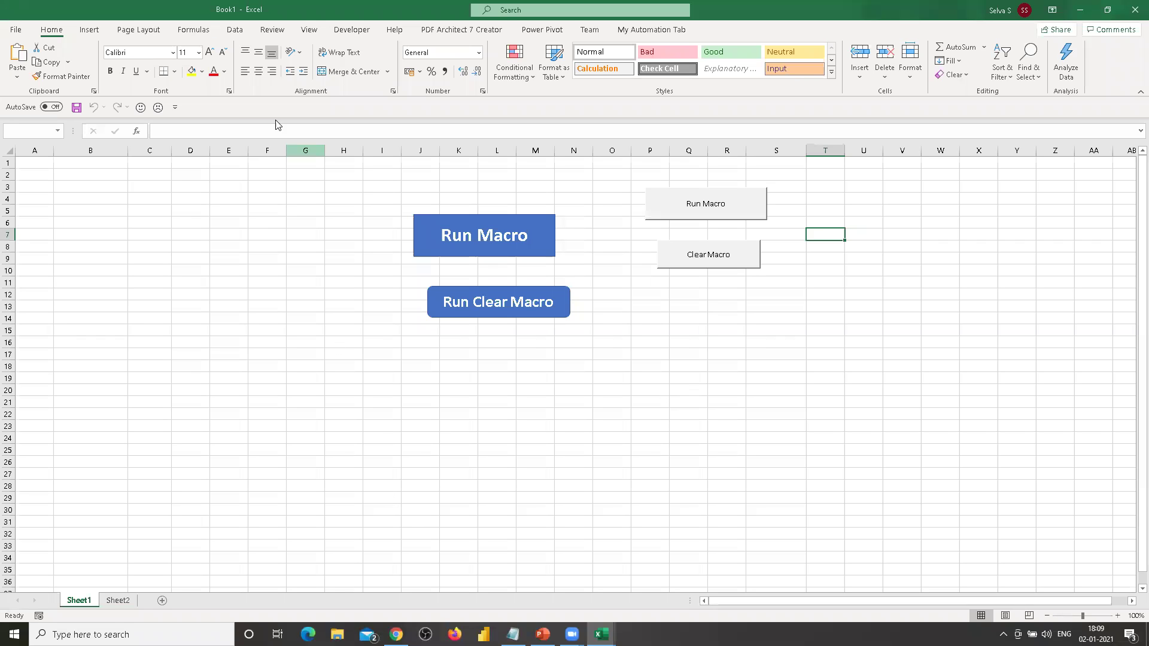
{"action": "right_click", "coordinate": [224, 110]}
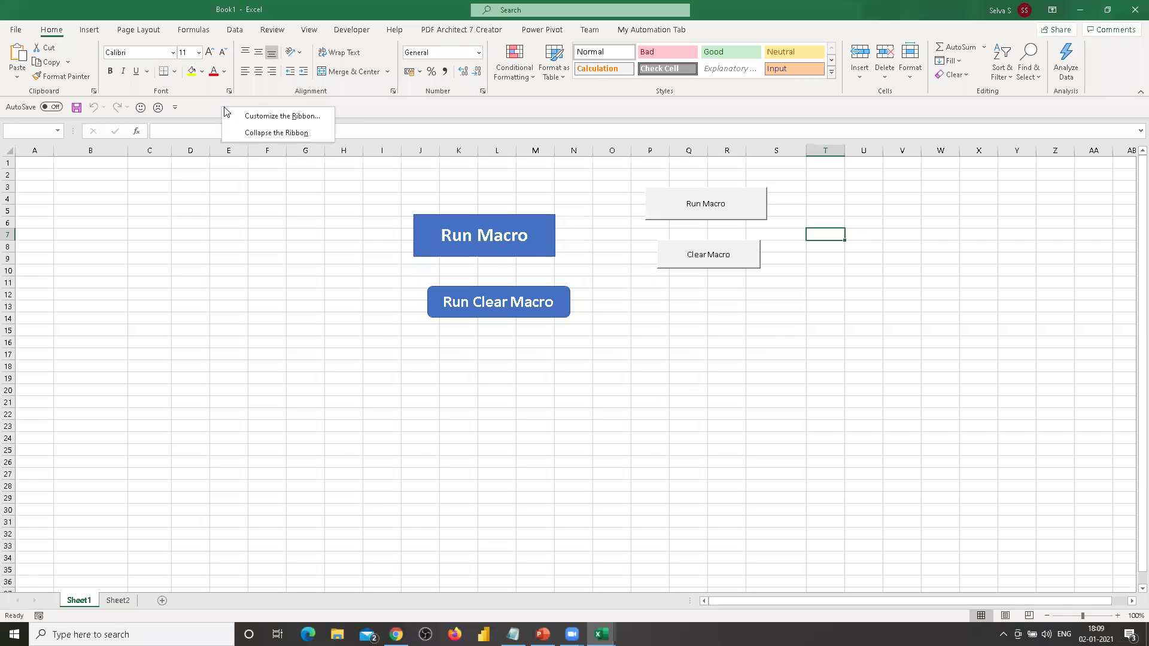
{"action": "right_click", "coordinate": [123, 107]}
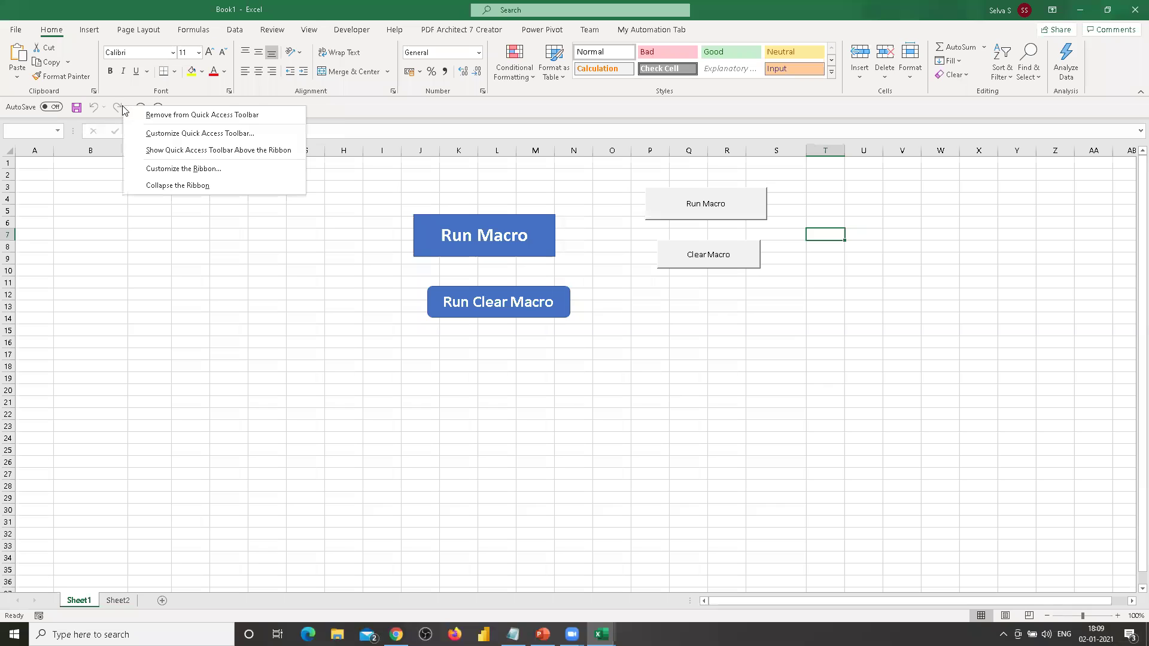
{"action": "left_click", "coordinate": [152, 154]}
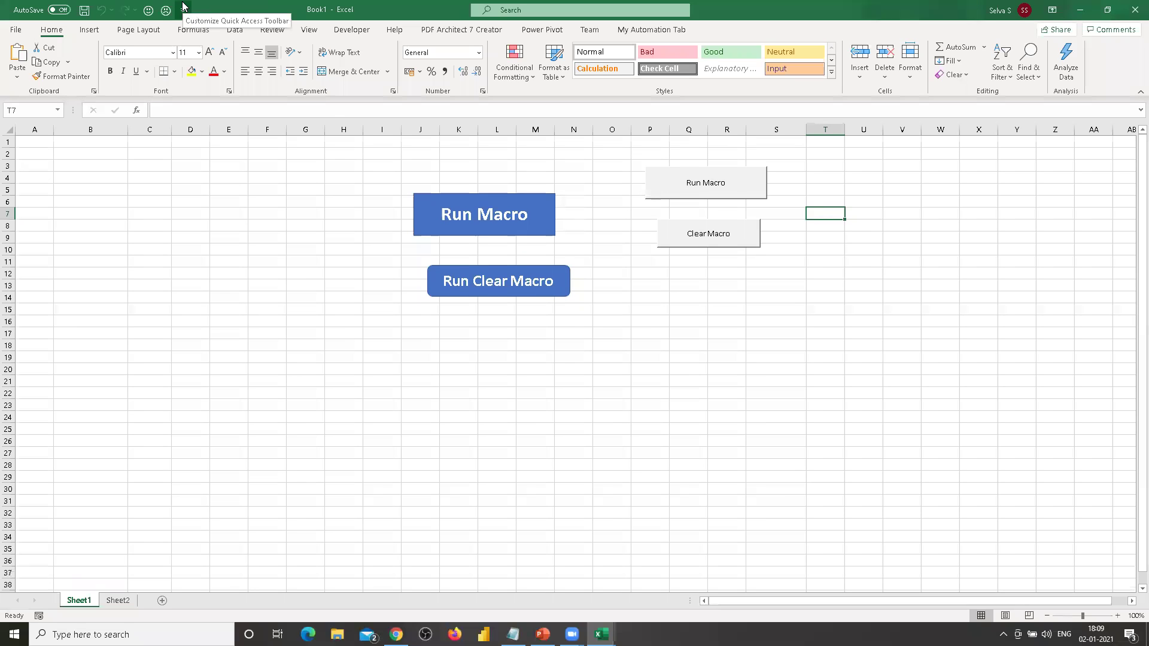
Remove the sad face and smiley face macro entries from the Quick Access Toolbar
{"action": "right_click", "coordinate": [166, 10]}
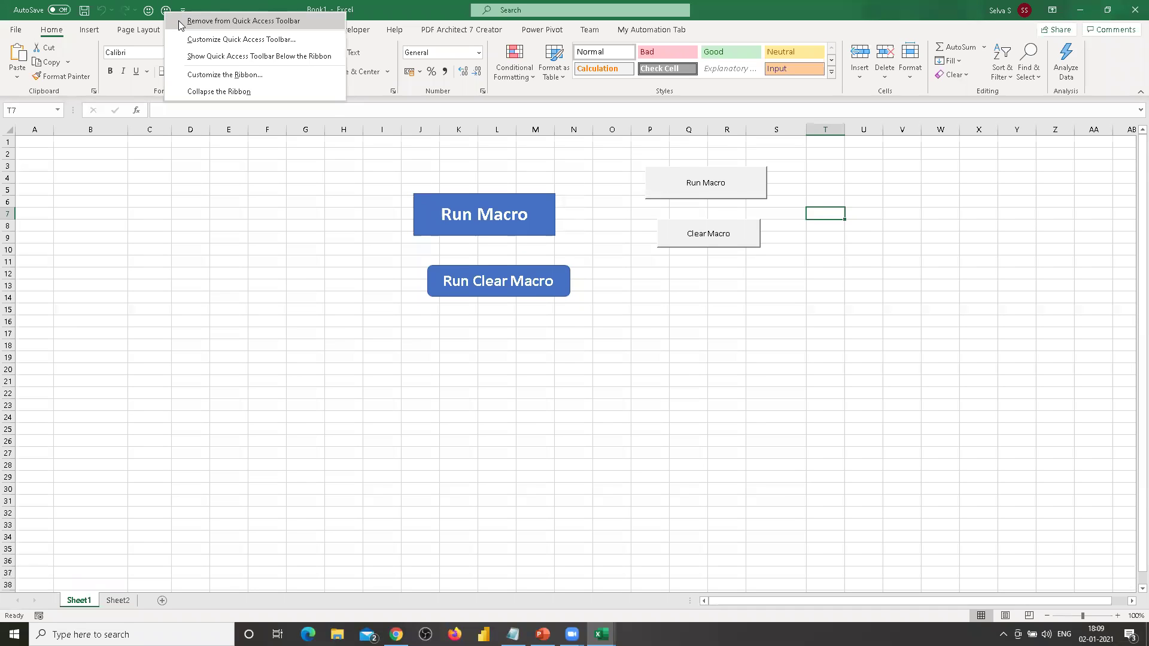
{"action": "left_click", "coordinate": [182, 24]}
{"action": "right_click", "coordinate": [147, 10]}
{"action": "left_click", "coordinate": [167, 24]}
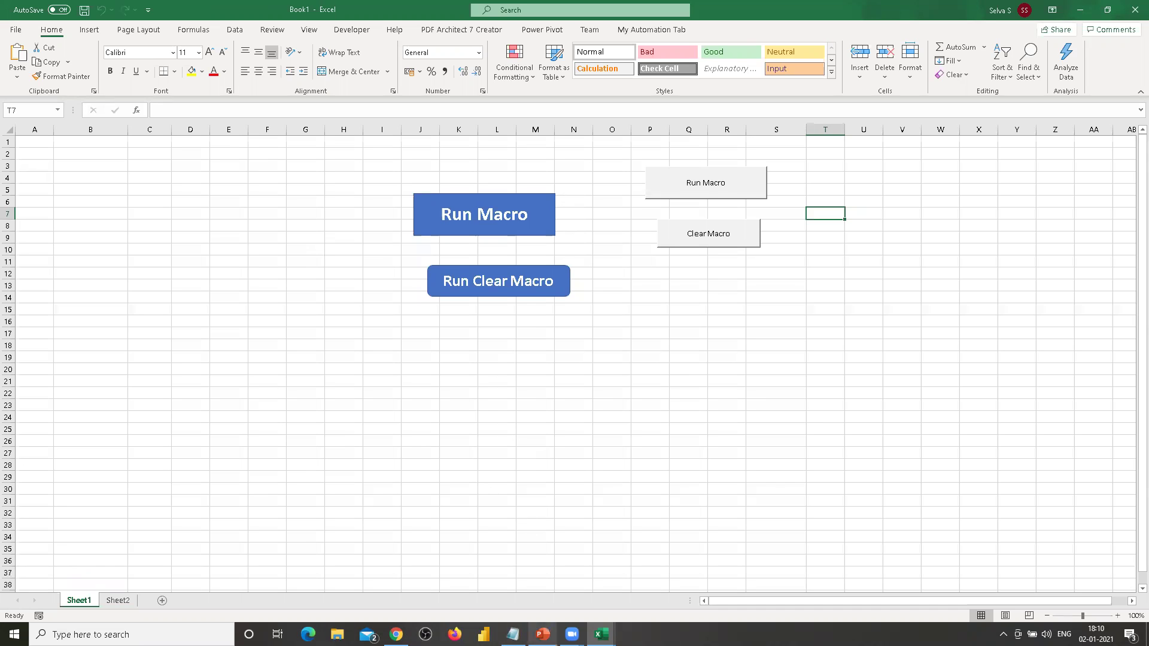
Switch to the PowerPoint presentation and open the Chapter 3 slide on errors and debugging
{"action": "left_click", "coordinate": [543, 634]}
{"action": "left_click", "coordinate": [79, 323]}
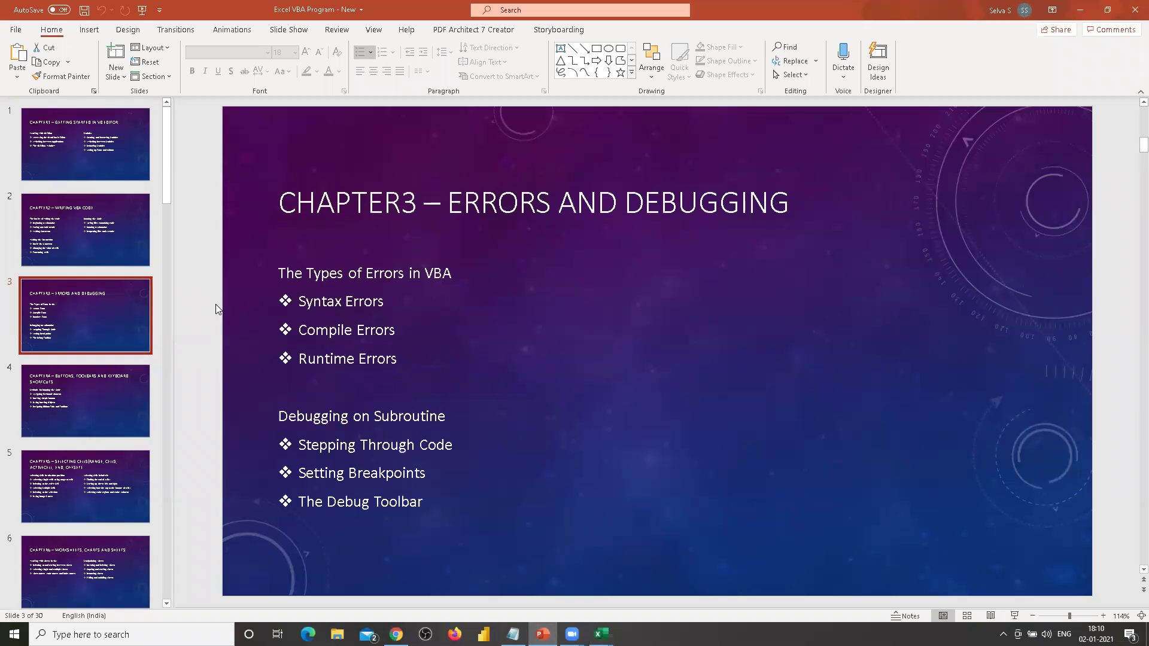